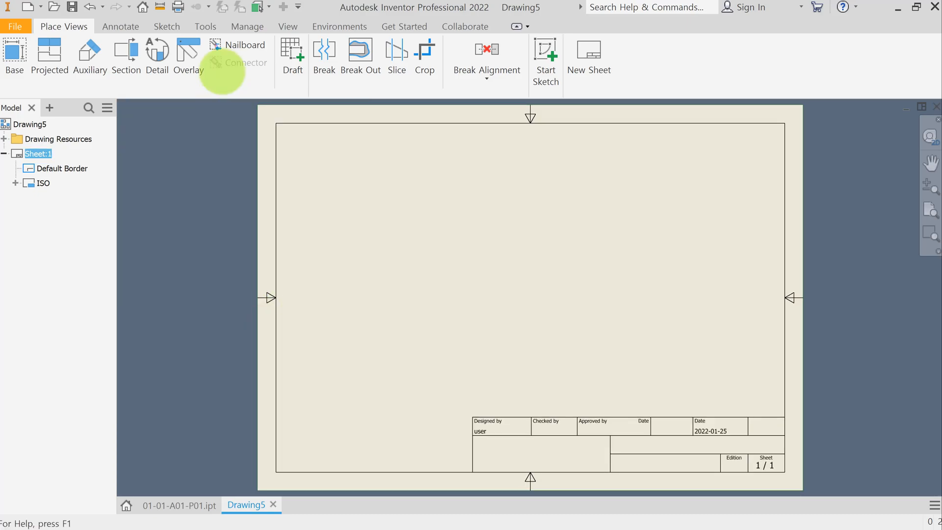
Step: Import the Inventor Pro.styxml style file into the drawing's styles and save the standard
{"action": "left_click", "coordinate": [238, 24]}
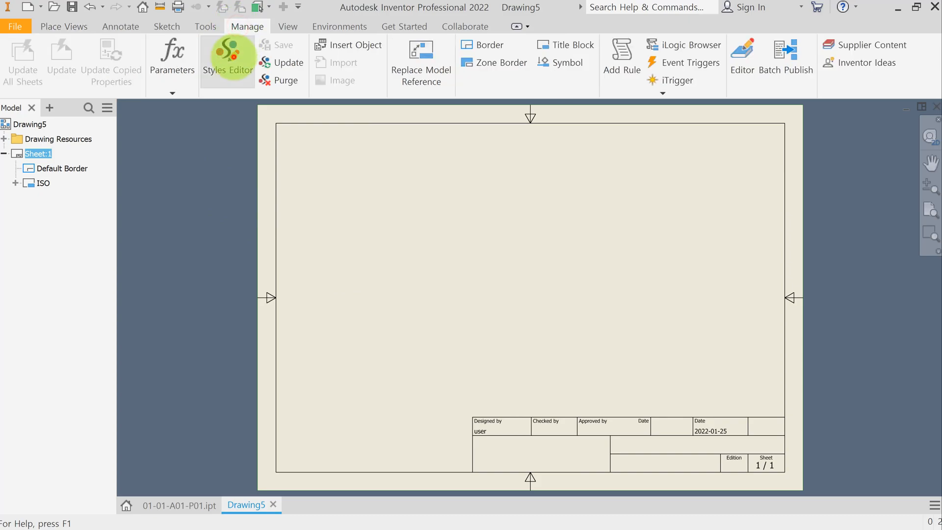
{"action": "left_click", "coordinate": [235, 77]}
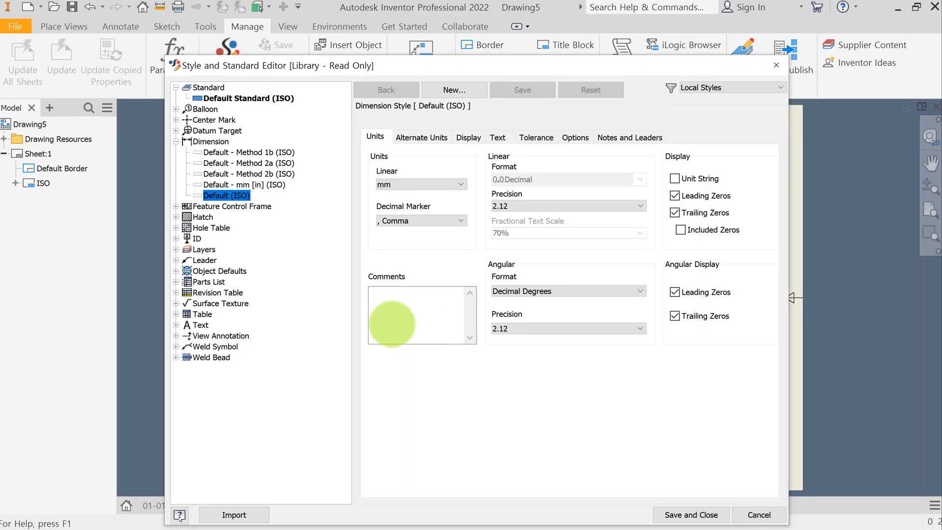
{"action": "left_click", "coordinate": [263, 514]}
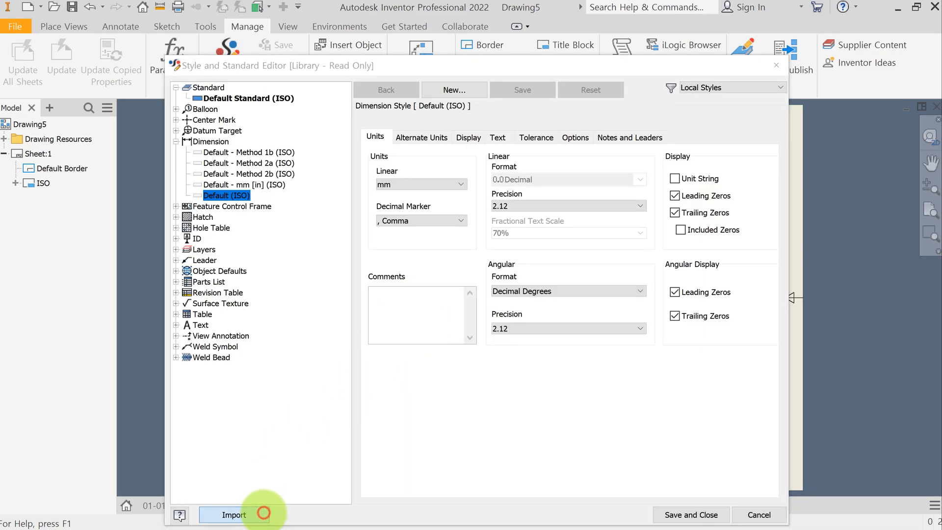
{"action": "left_click", "coordinate": [507, 258]}
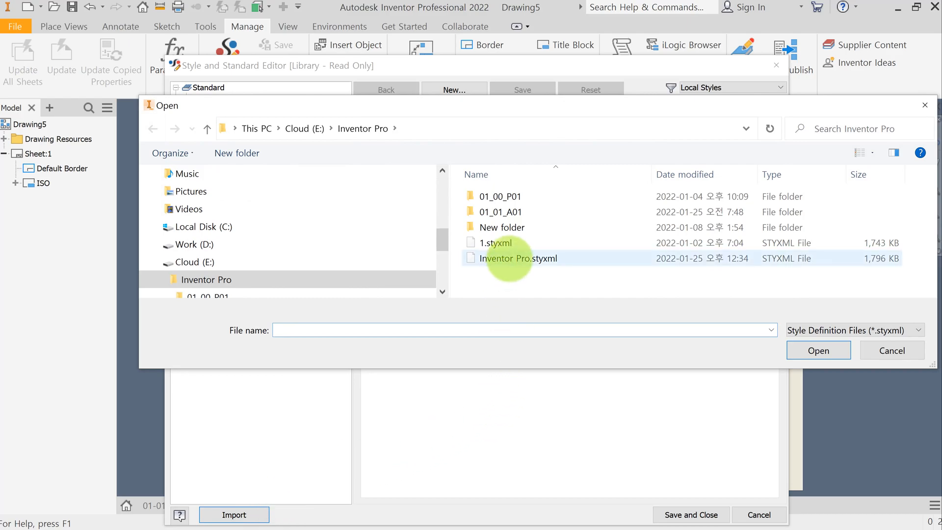
{"action": "left_click", "coordinate": [791, 350]}
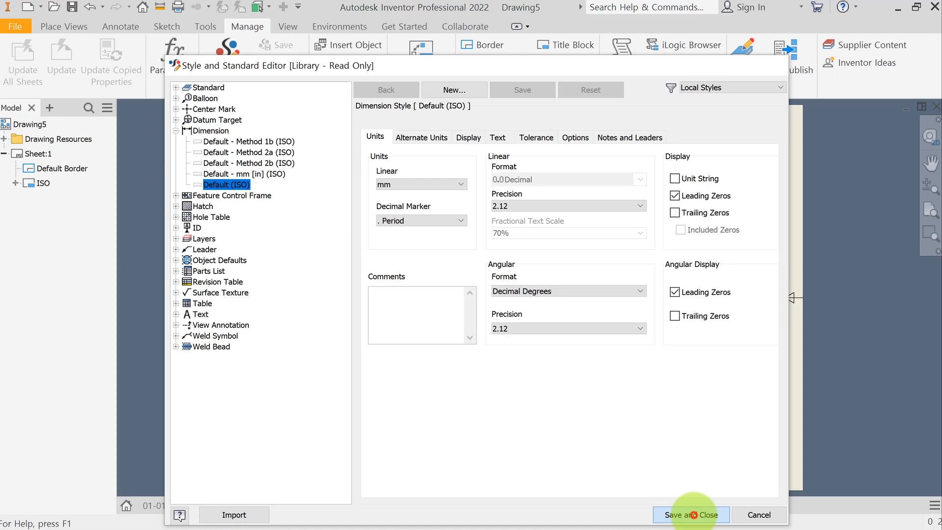
{"action": "left_click", "coordinate": [692, 514]}
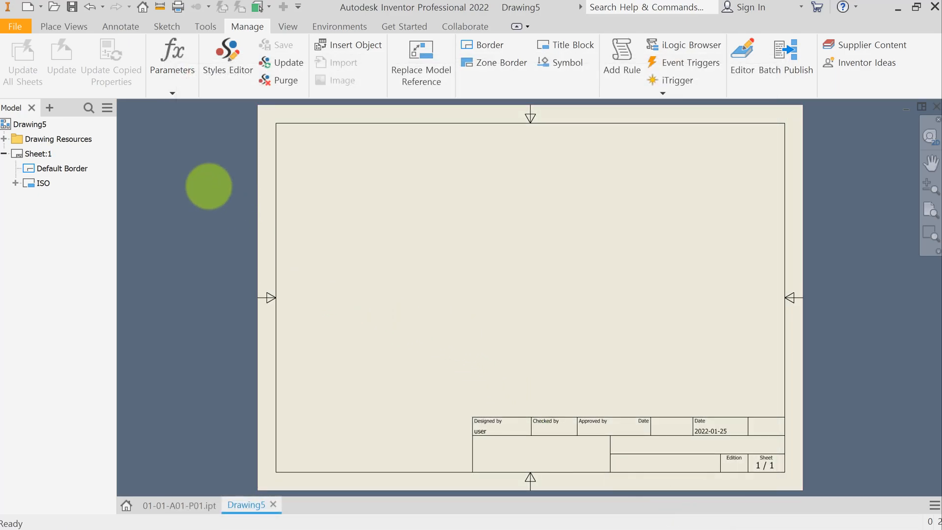
Step: Place a base front view of the part with right, bottom and top projected views around it
{"action": "left_click", "coordinate": [81, 27]}
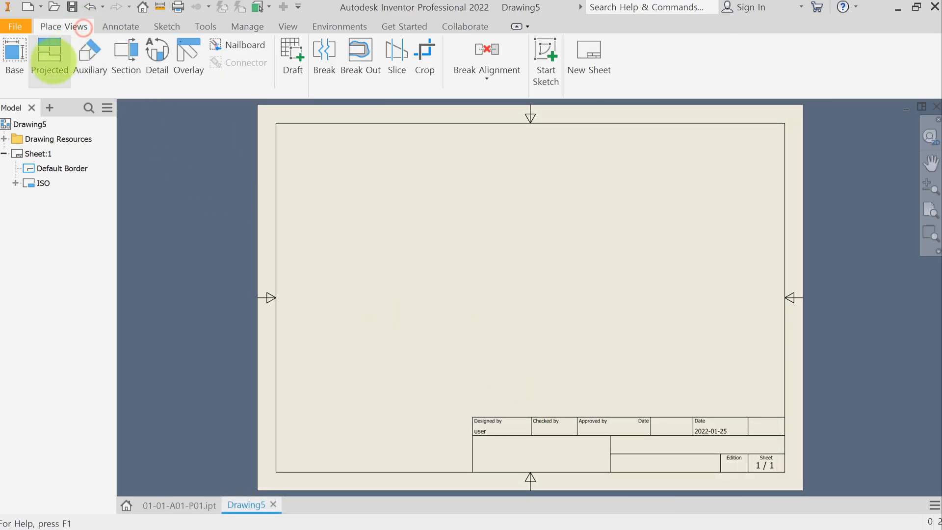
{"action": "left_click", "coordinate": [14, 59]}
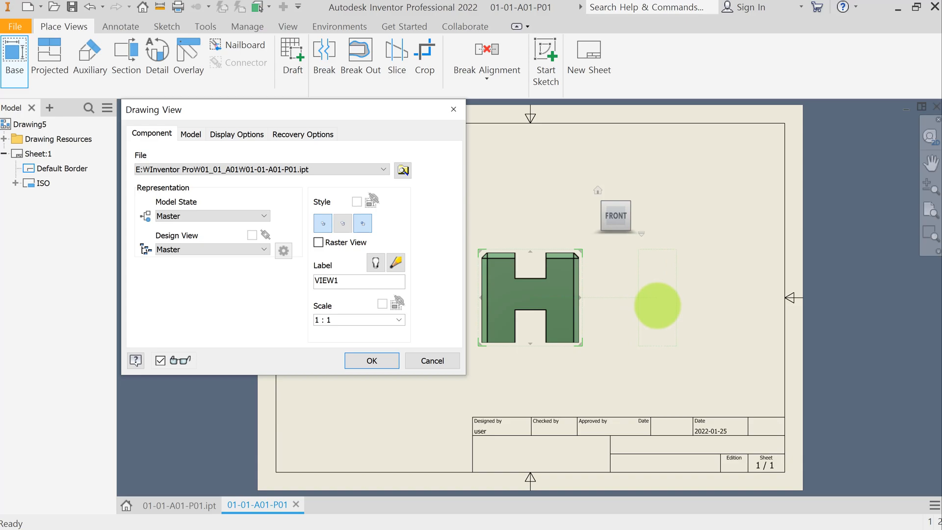
{"action": "left_click", "coordinate": [653, 306]}
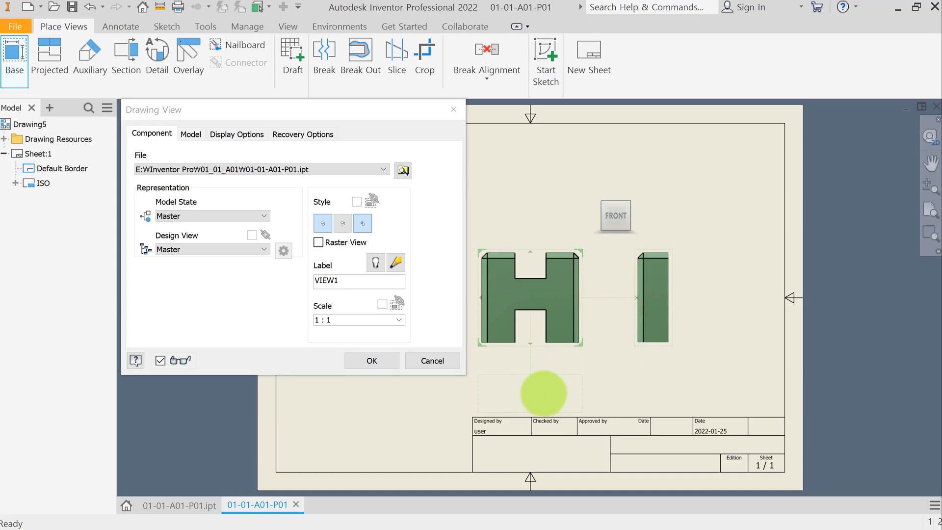
{"action": "left_click", "coordinate": [544, 391]}
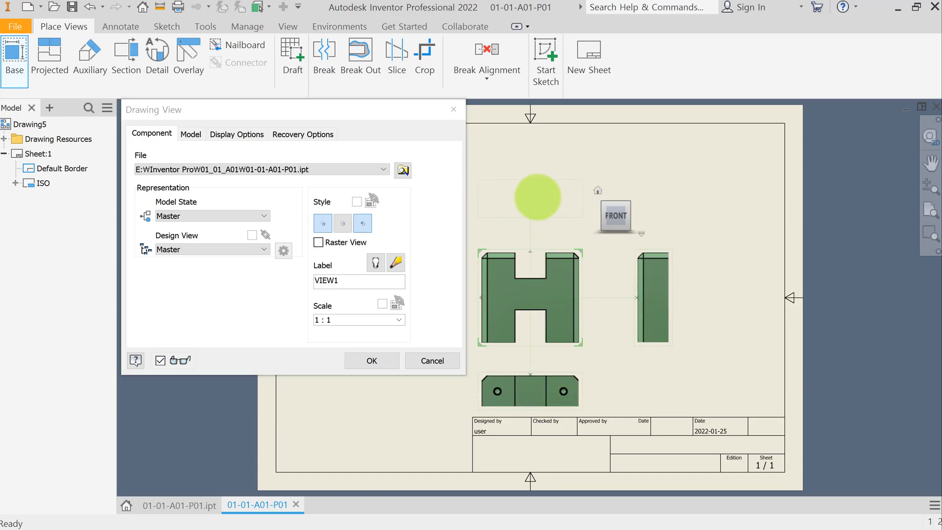
{"action": "left_click", "coordinate": [536, 186]}
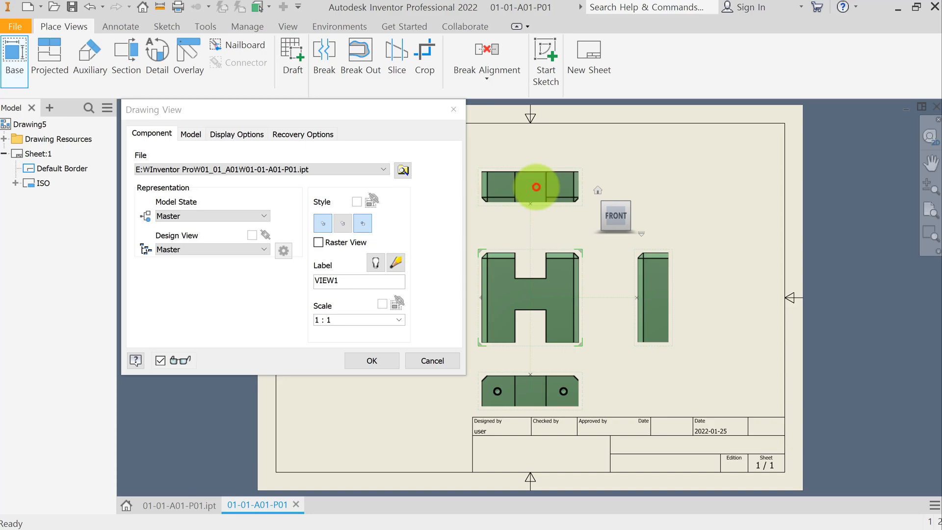
{"action": "right_click", "coordinate": [537, 187]}
{"action": "left_click", "coordinate": [581, 185]}
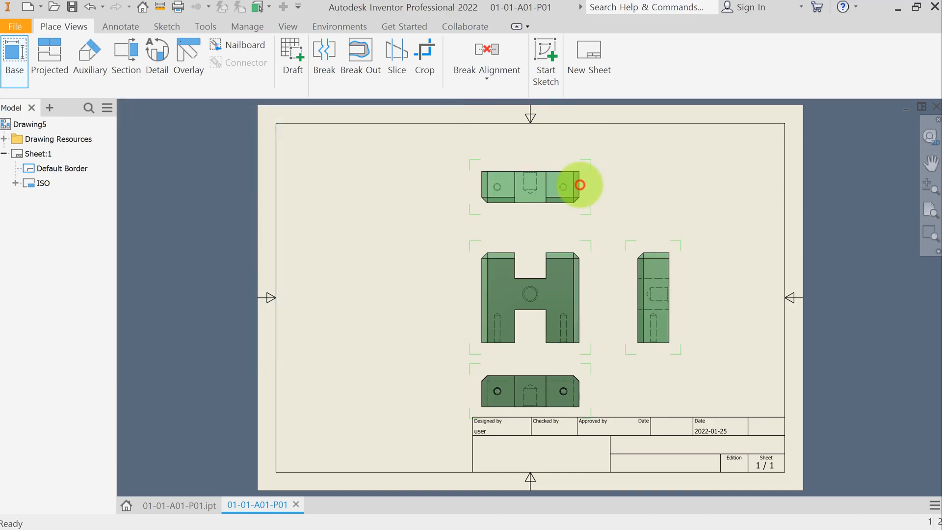
Step: Rearrange the views: shift the front view left, spread the top and bottom views apart, and bring the right view closer
{"action": "left_click_drag", "start_coordinate": [588, 299], "coordinate": [466, 300]}
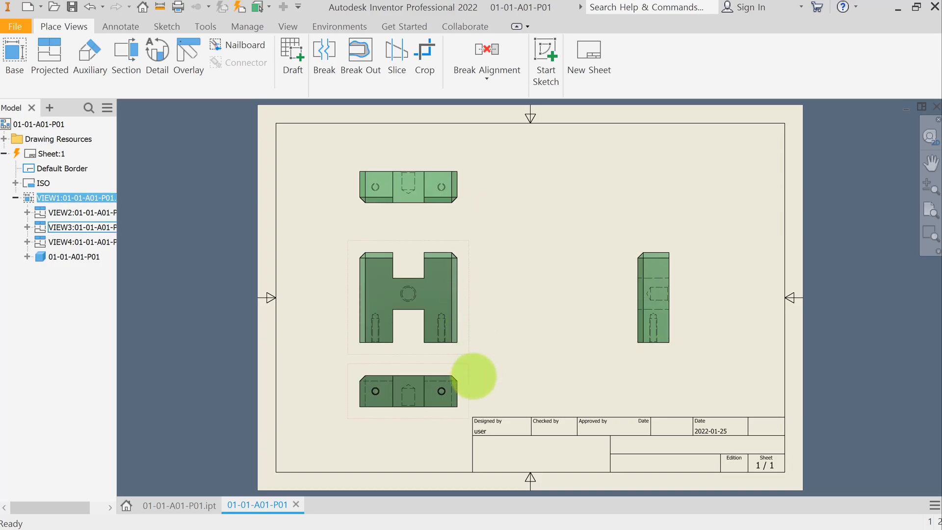
{"action": "left_click_drag", "start_coordinate": [464, 379], "coordinate": [465, 402]}
{"action": "left_click_drag", "start_coordinate": [465, 172], "coordinate": [466, 158]}
{"action": "left_click_drag", "start_coordinate": [629, 259], "coordinate": [519, 281]}
{"action": "left_click", "coordinate": [507, 200]}
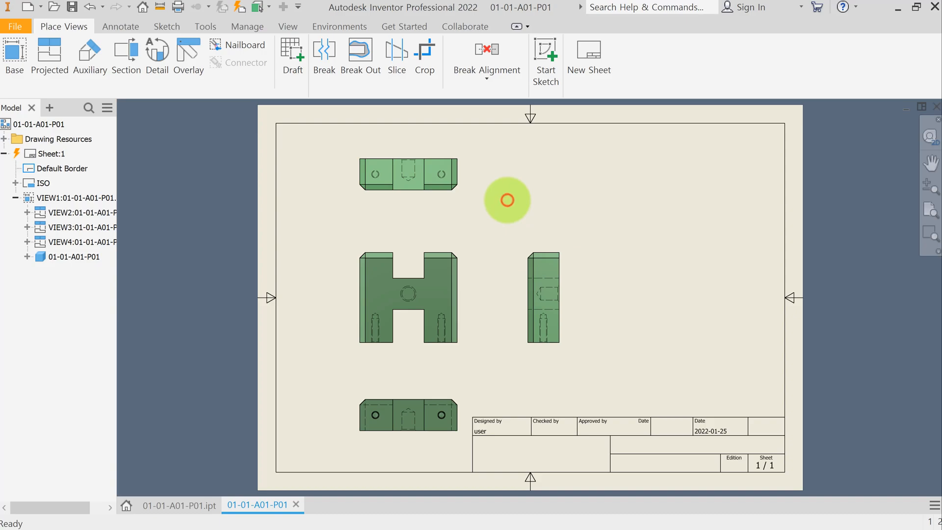
Step: Place another base view with two isometric projections in the upper-right and lower-right corners of the sheet
{"action": "left_click", "coordinate": [16, 54]}
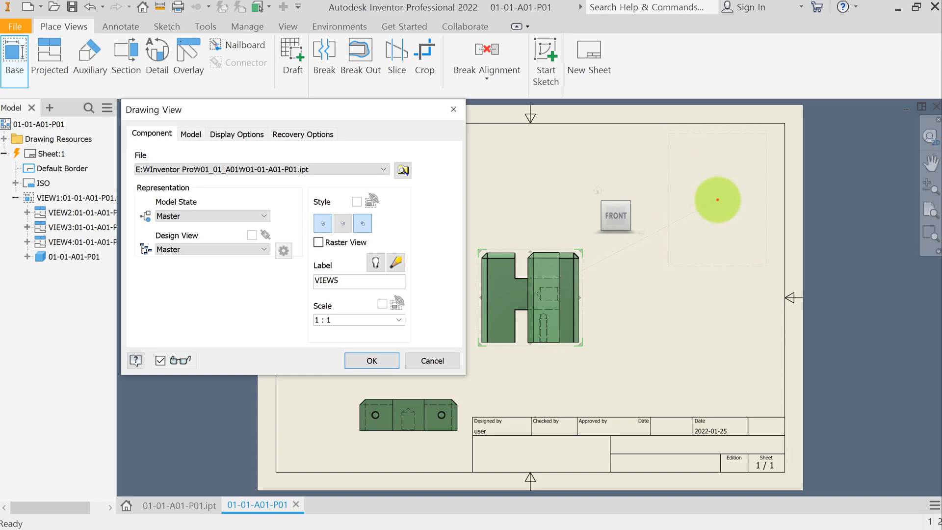
{"action": "left_click", "coordinate": [718, 200]}
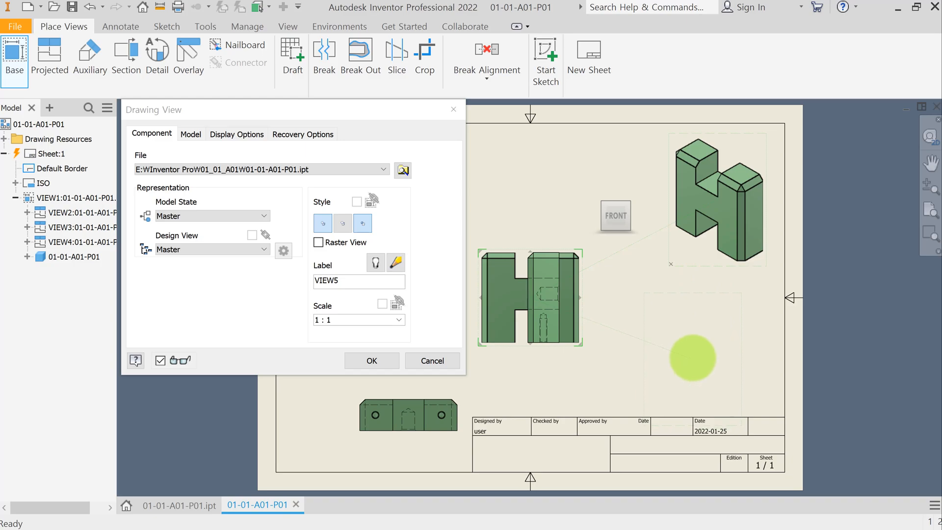
{"action": "left_click", "coordinate": [692, 358]}
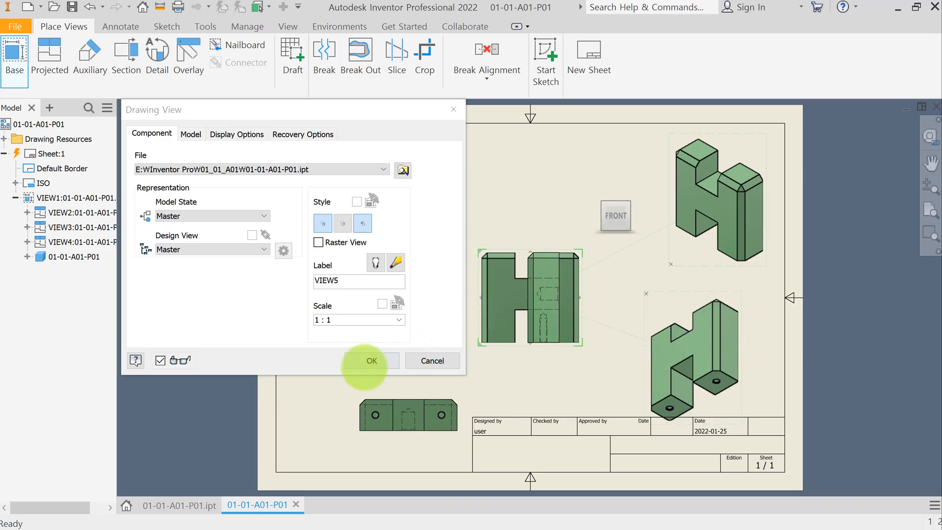
{"action": "left_click", "coordinate": [382, 361]}
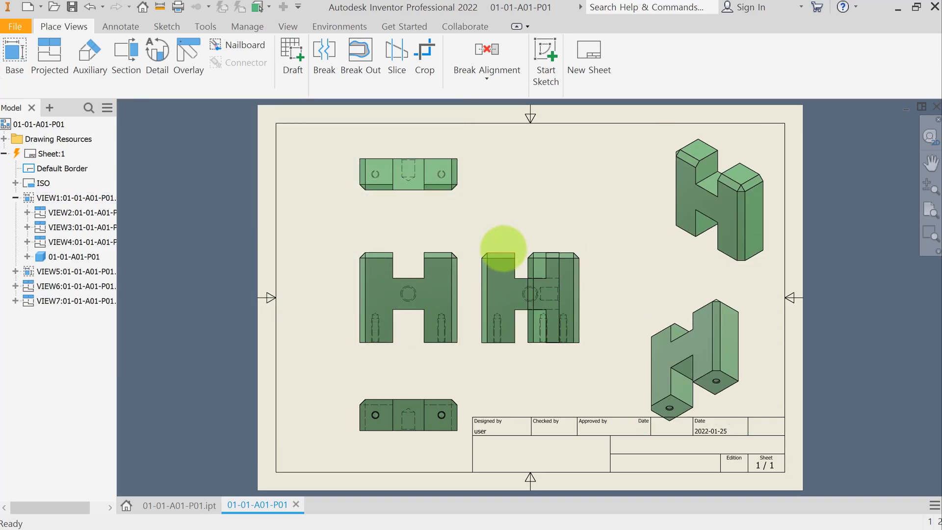
Step: Delete the extra base view VIEW5 from the middle of the sheet
{"action": "left_click_drag", "start_coordinate": [506, 244], "coordinate": [511, 140]}
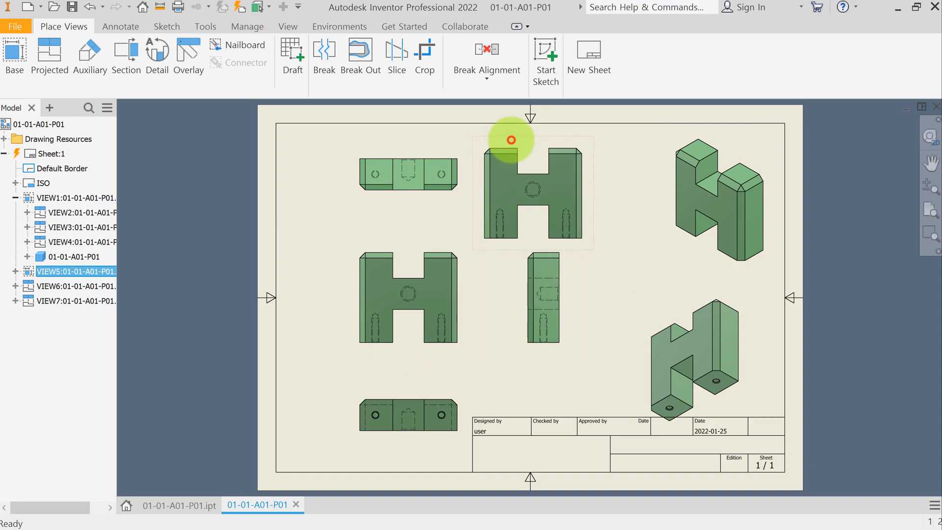
{"action": "right_click", "coordinate": [510, 140]}
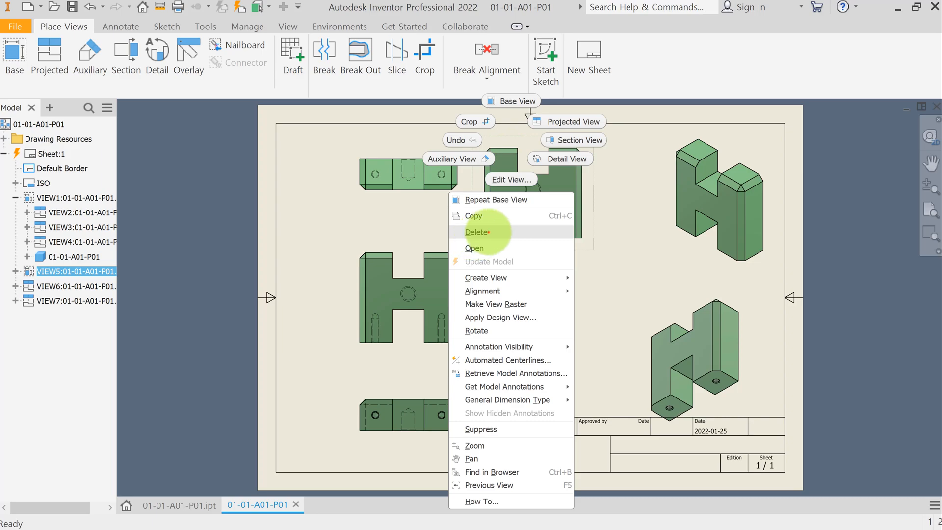
{"action": "left_click", "coordinate": [484, 232]}
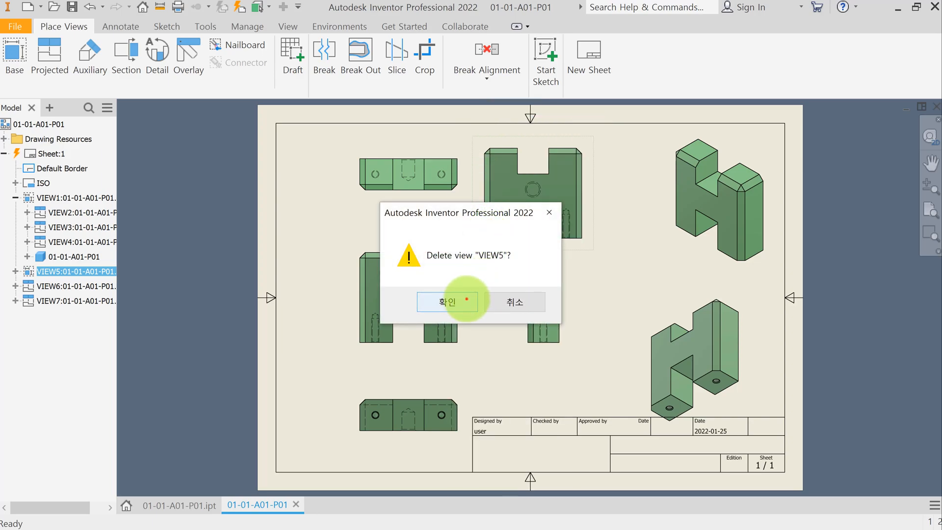
{"action": "left_click", "coordinate": [467, 299]}
Step: Nudge the lower isometric view upward and reorient it with the view cube to show the back-left corner
{"action": "mouse_move", "coordinate": [745, 324]}
{"action": "left_mouse_down"}
{"action": "mouse_move", "coordinate": [761, 294]}
{"action": "mouse_move", "coordinate": [750, 316]}
{"action": "mouse_move", "coordinate": [750, 308]}
{"action": "left_mouse_up"}
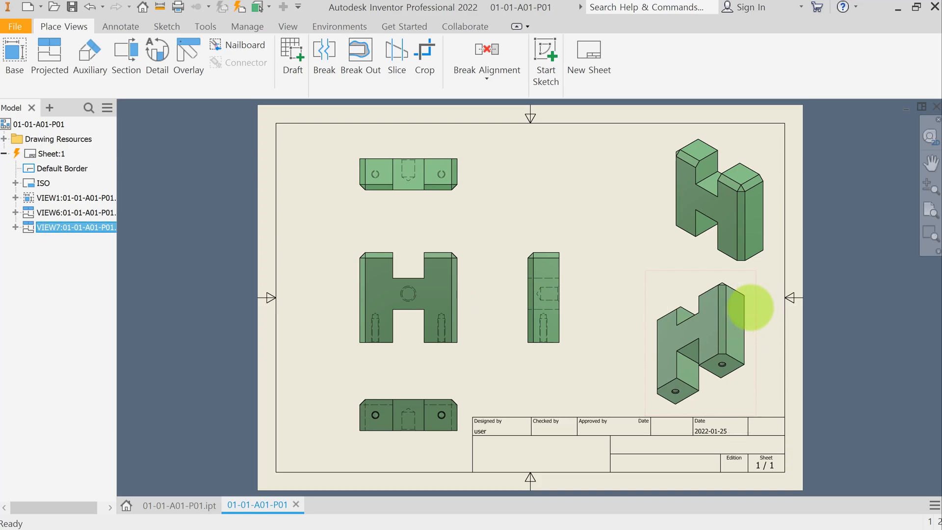
{"action": "double_click", "coordinate": [750, 307]}
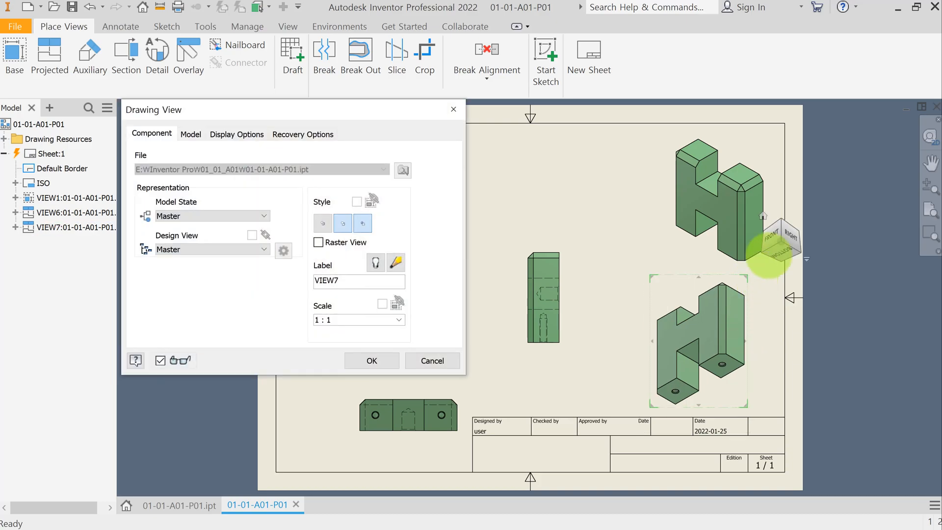
{"action": "left_click", "coordinate": [763, 217]}
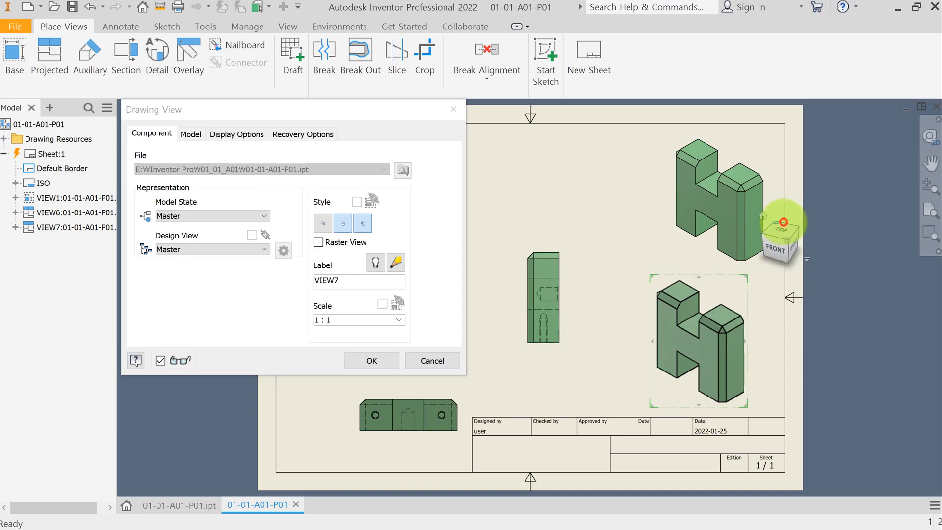
{"action": "left_click", "coordinate": [784, 222]}
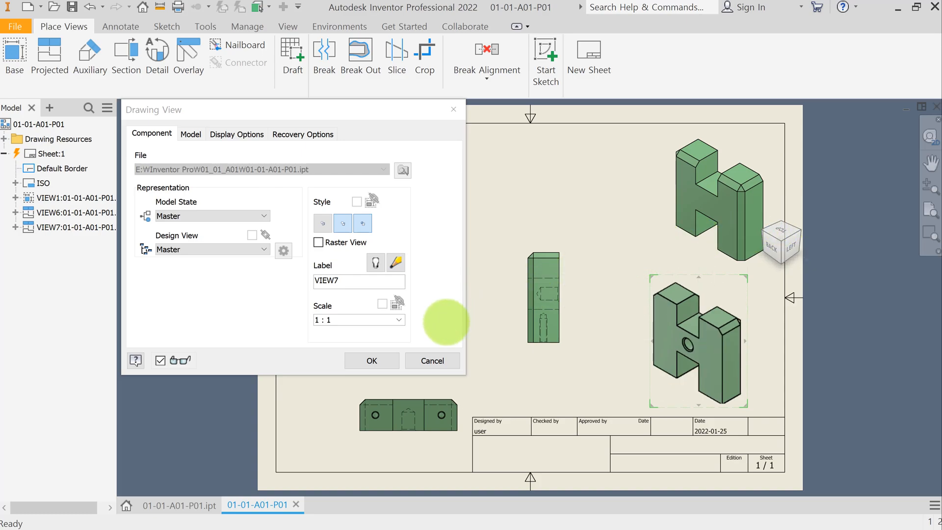
{"action": "left_click", "coordinate": [379, 359]}
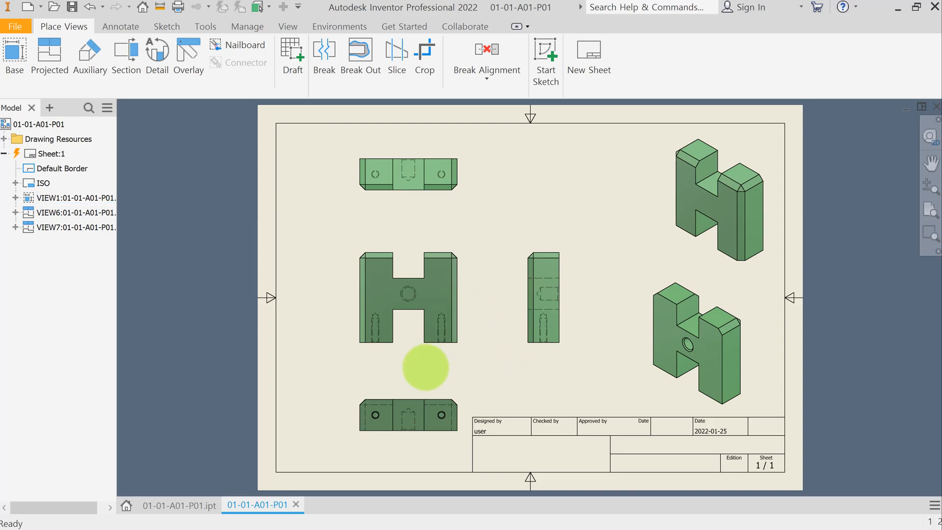
Step: Hide the hidden lines of the two side holes and the centre hole in the front view
{"action": "scroll", "coordinate": [425, 366], "scroll_direction": "up", "scroll_amount": 5}
{"action": "scroll", "coordinate": [425, 367], "scroll_direction": "down", "scroll_amount": 5}
{"action": "left_click_drag", "start_coordinate": [442, 237], "coordinate": [475, 339]}
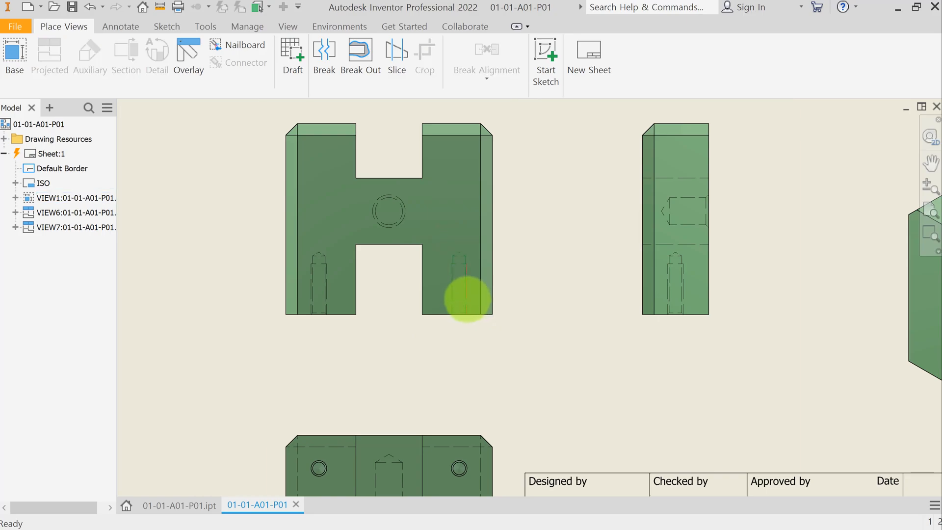
{"action": "right_click", "coordinate": [467, 297]}
{"action": "left_click", "coordinate": [507, 349]}
{"action": "left_click", "coordinate": [302, 234]}
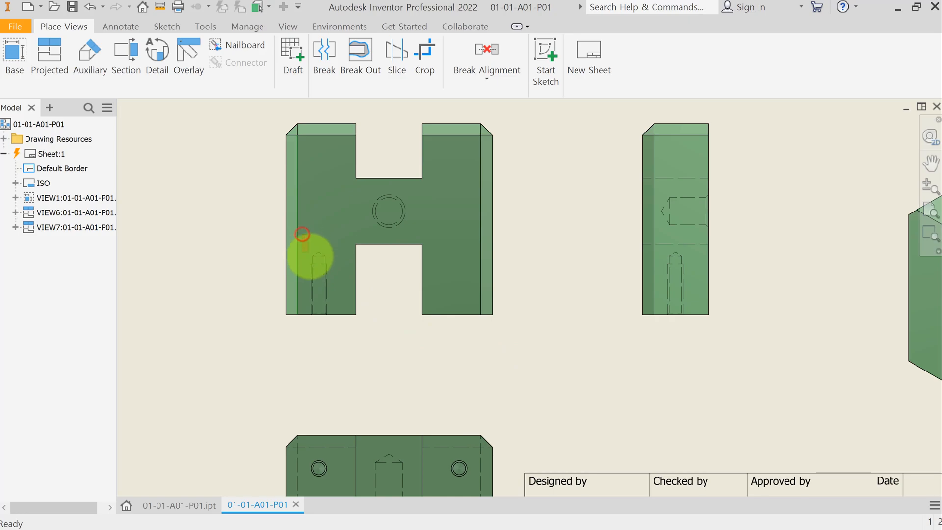
{"action": "right_click", "coordinate": [330, 303]}
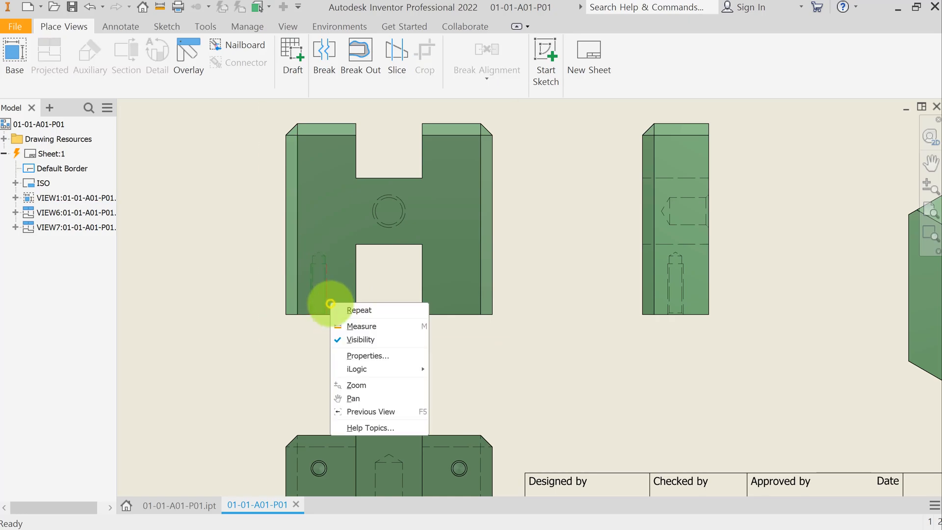
{"action": "left_click", "coordinate": [367, 337]}
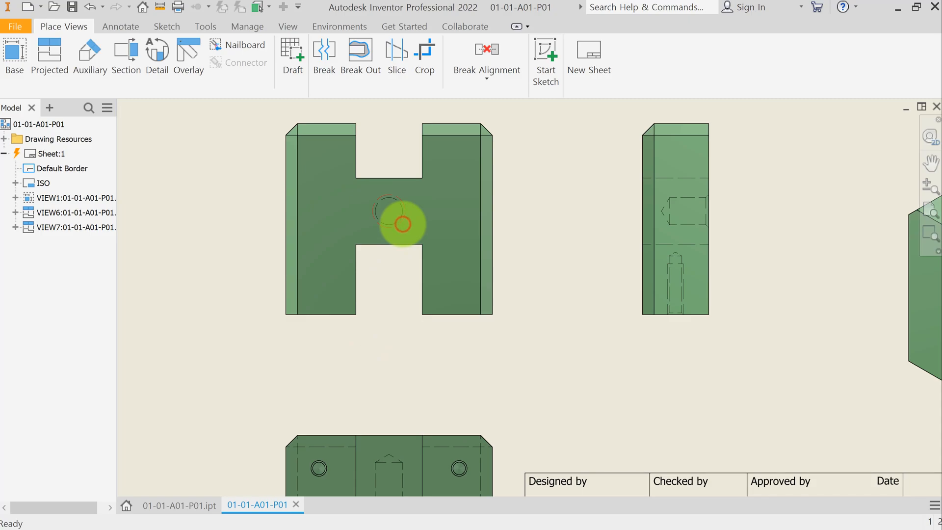
{"action": "right_click", "coordinate": [402, 224]}
{"action": "left_click", "coordinate": [422, 261]}
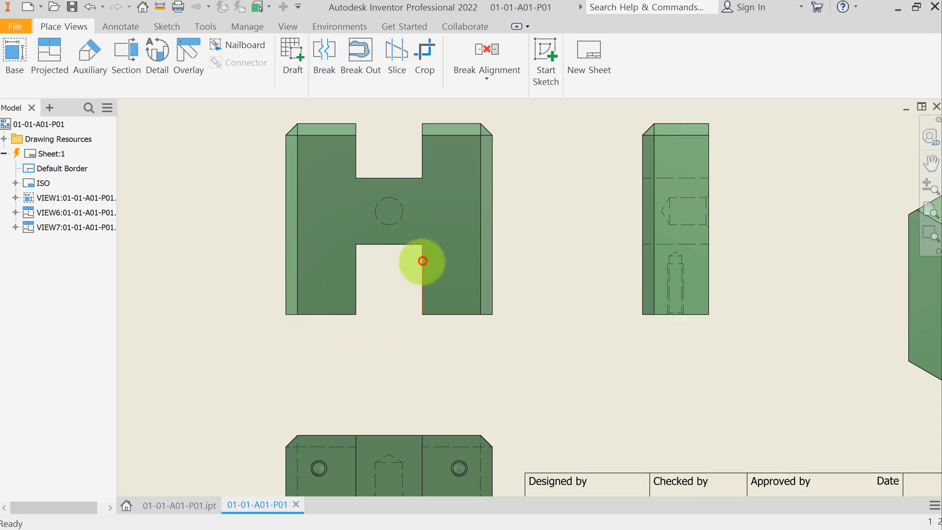
Step: Turn off the inherited style of the top view so it no longer shows hidden lines
{"action": "key", "text": "Home"}
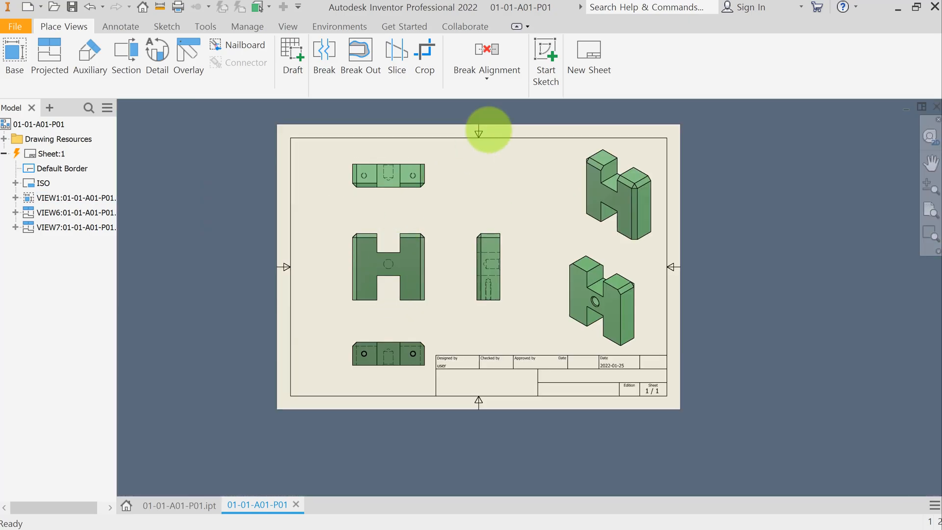
{"action": "scroll", "coordinate": [496, 185], "scroll_direction": "up", "scroll_amount": 3}
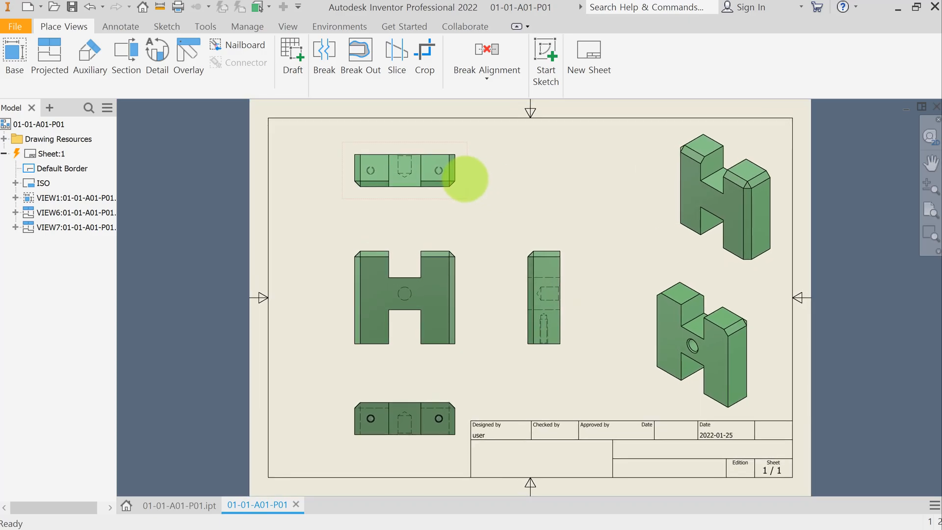
{"action": "double_click", "coordinate": [462, 179]}
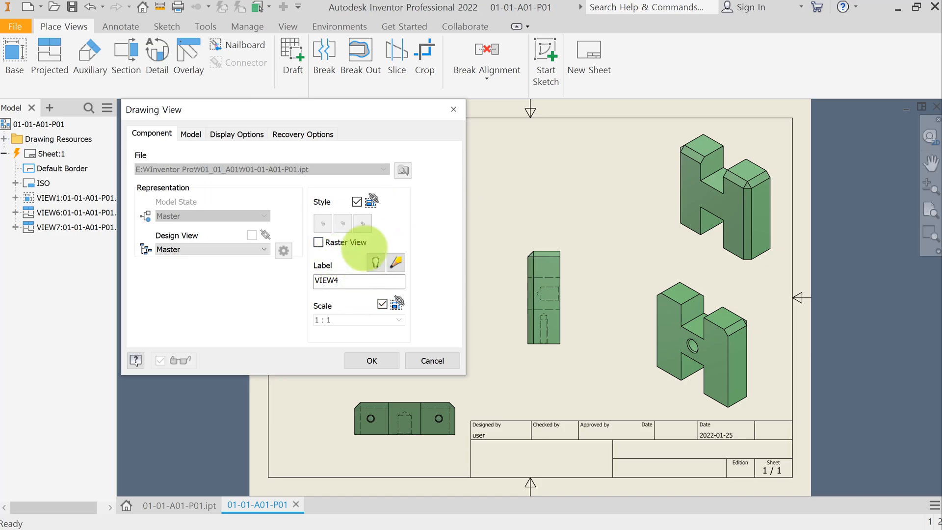
{"action": "left_click", "coordinate": [357, 201]}
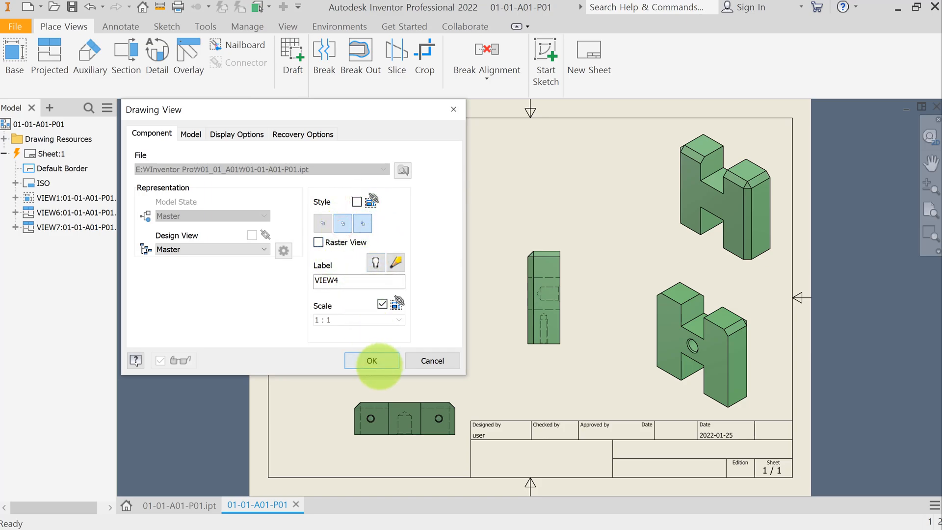
{"action": "left_click", "coordinate": [371, 361]}
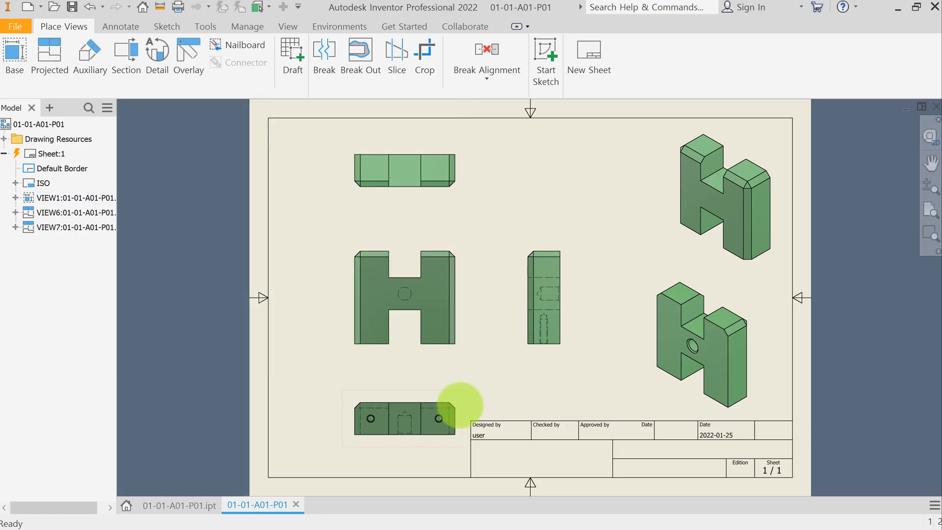
Step: Set the bottom view's style to visible lines only, without hidden lines
{"action": "double_click", "coordinate": [462, 404]}
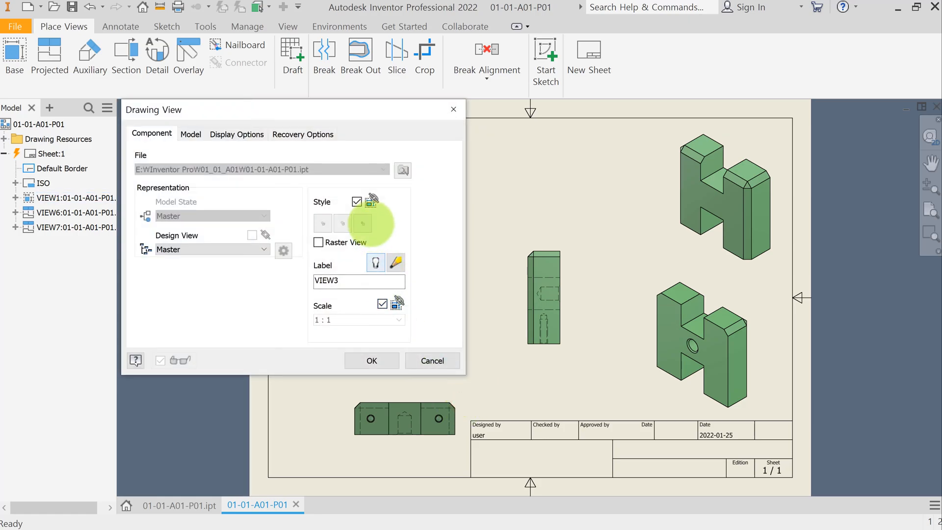
{"action": "left_click", "coordinate": [357, 202]}
{"action": "left_click", "coordinate": [343, 223]}
{"action": "left_click", "coordinate": [387, 360]}
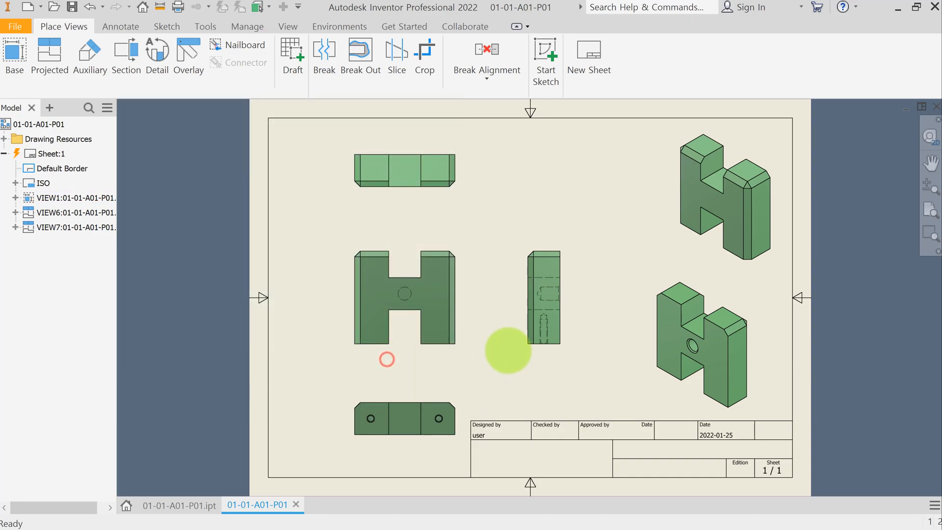
Step: Turn off the inherited style of the side view so its hidden lines disappear
{"action": "double_click", "coordinate": [569, 318]}
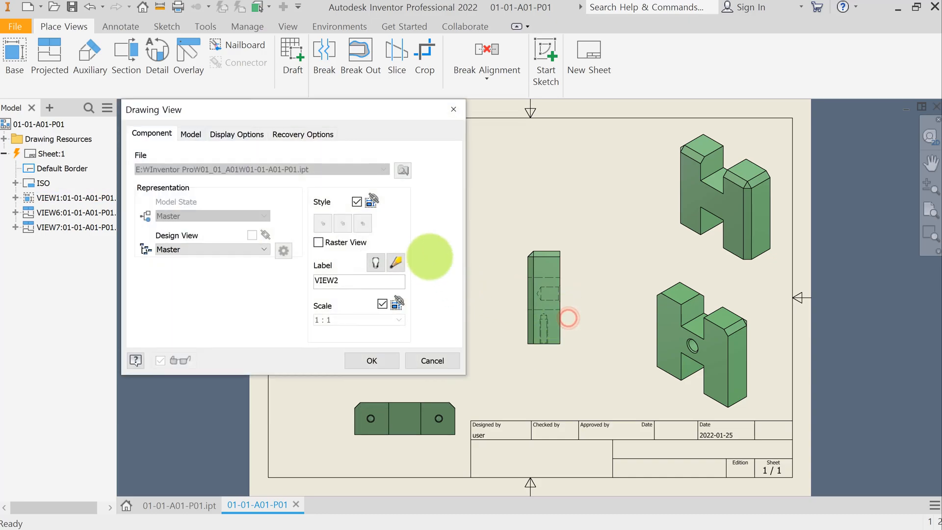
{"action": "left_click", "coordinate": [357, 201]}
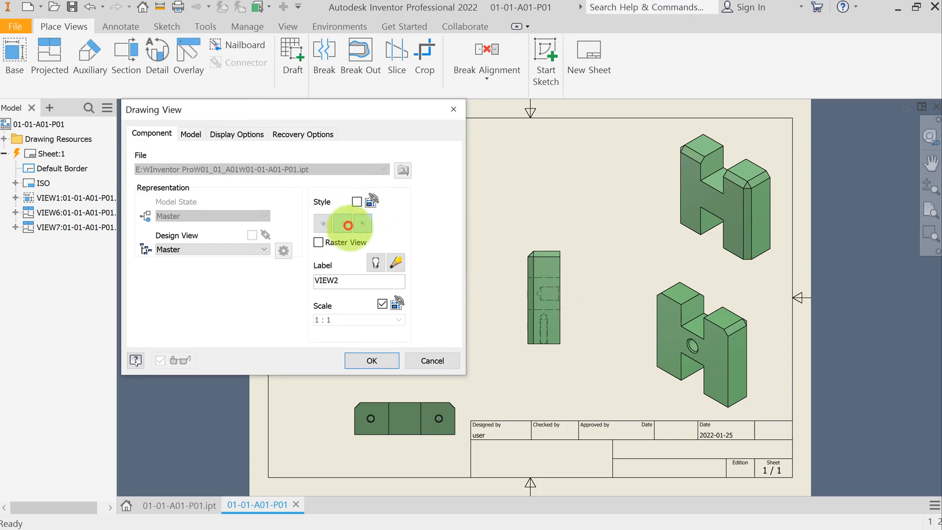
{"action": "left_click", "coordinate": [372, 361]}
{"action": "left_click", "coordinate": [561, 372]}
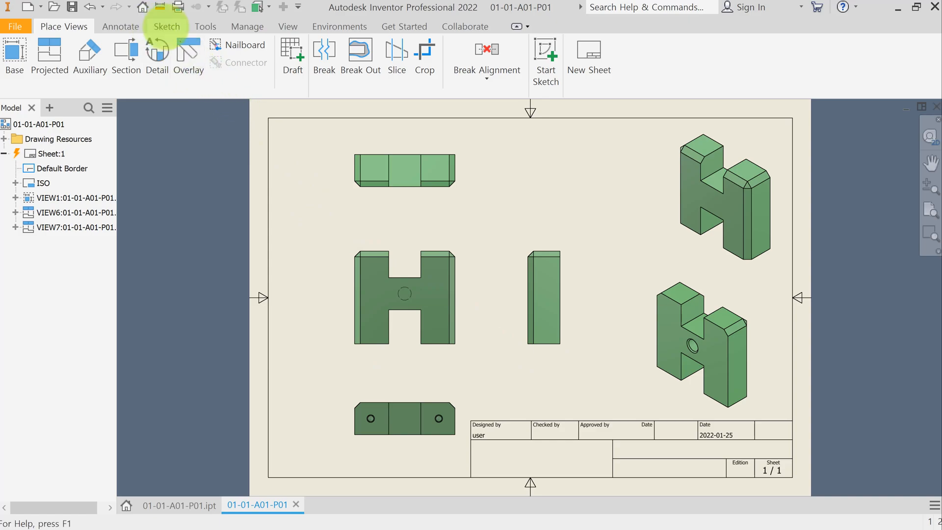
Step: Sketch a rectangle about 36 mm by 62 mm around the side view and finish the sketch
{"action": "left_click", "coordinate": [167, 26]}
{"action": "left_click", "coordinate": [163, 45]}
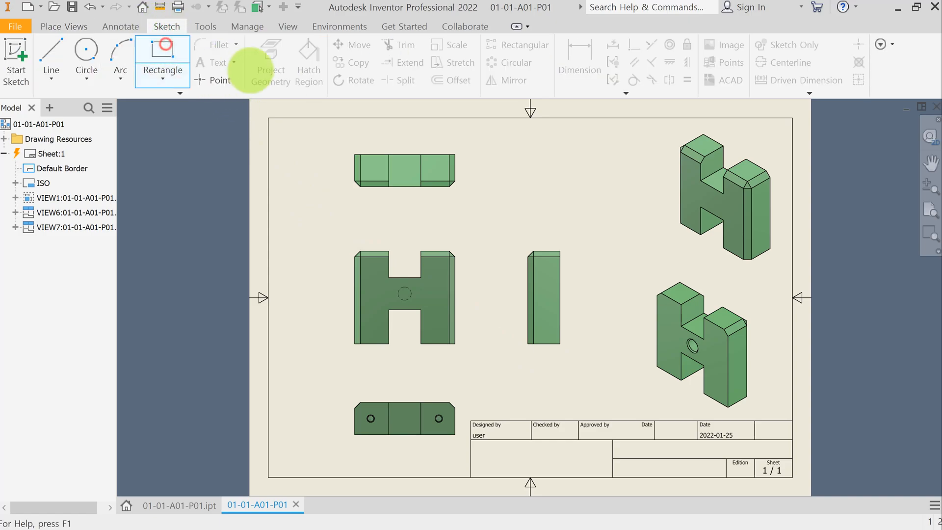
{"action": "left_click", "coordinate": [569, 253]}
{"action": "left_click", "coordinate": [510, 240]}
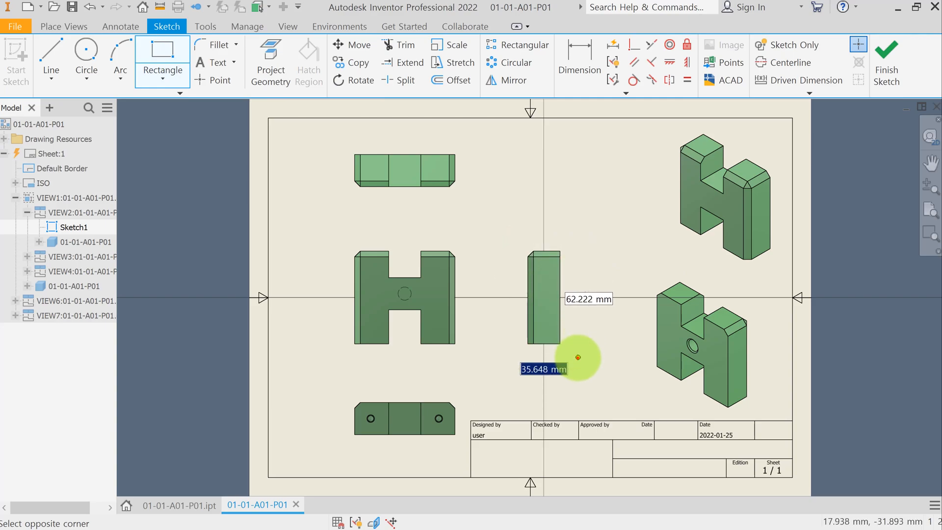
{"action": "left_click", "coordinate": [578, 358]}
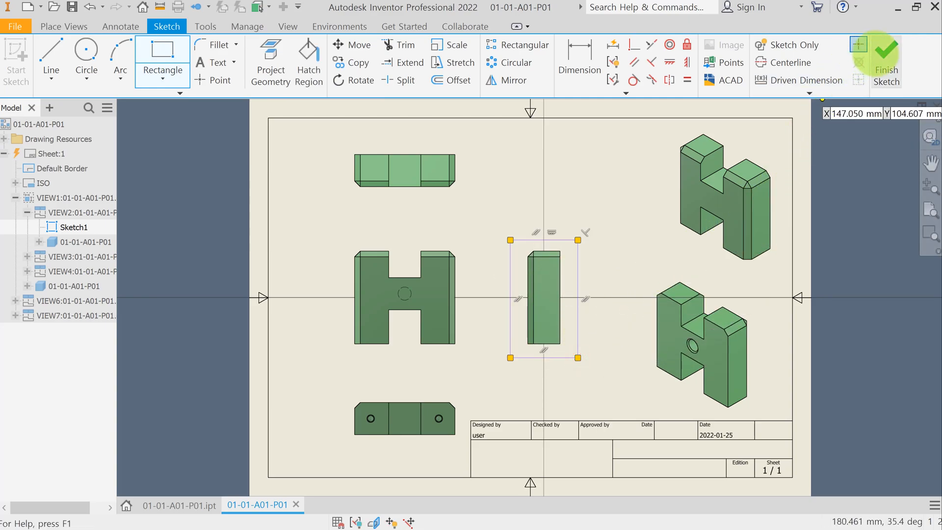
{"action": "left_click", "coordinate": [886, 51]}
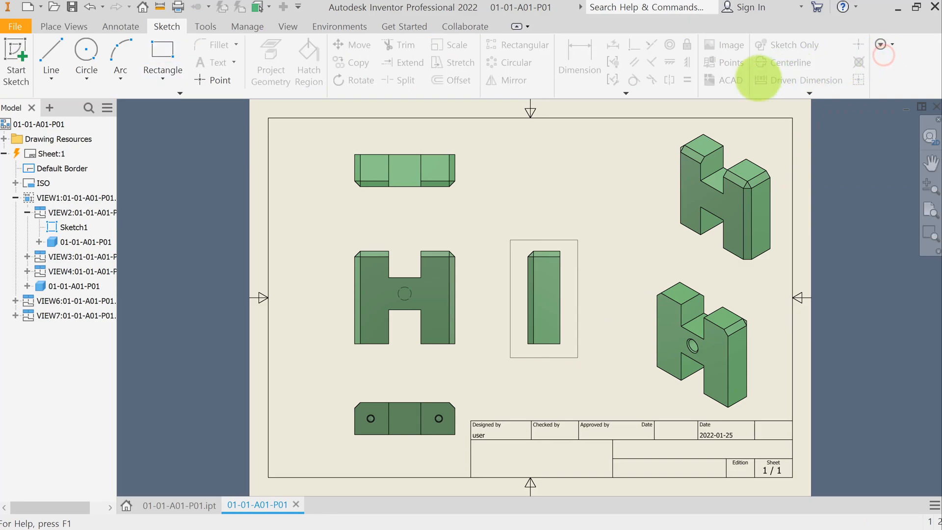
Step: Create a Break Out in the side view using the rectangle profile, with depth from the front view's centre hole
{"action": "left_click", "coordinate": [68, 26]}
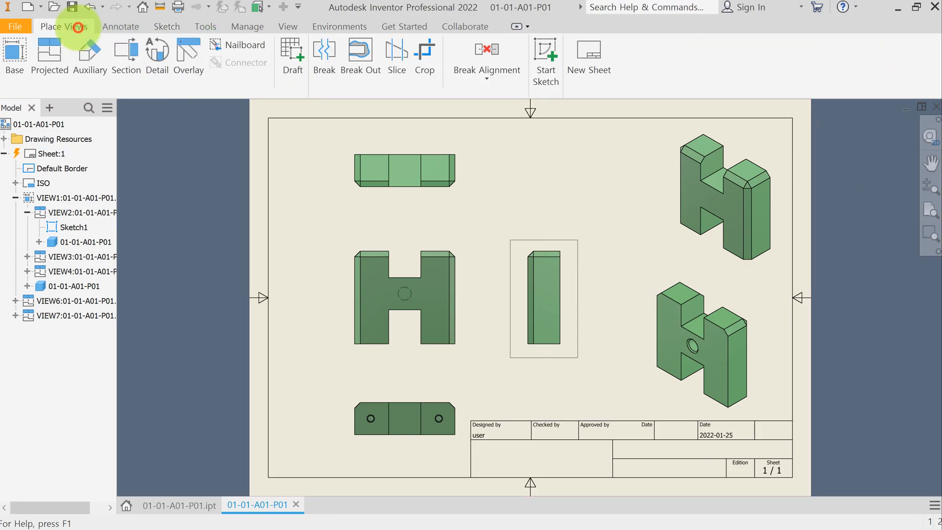
{"action": "left_click", "coordinate": [361, 50]}
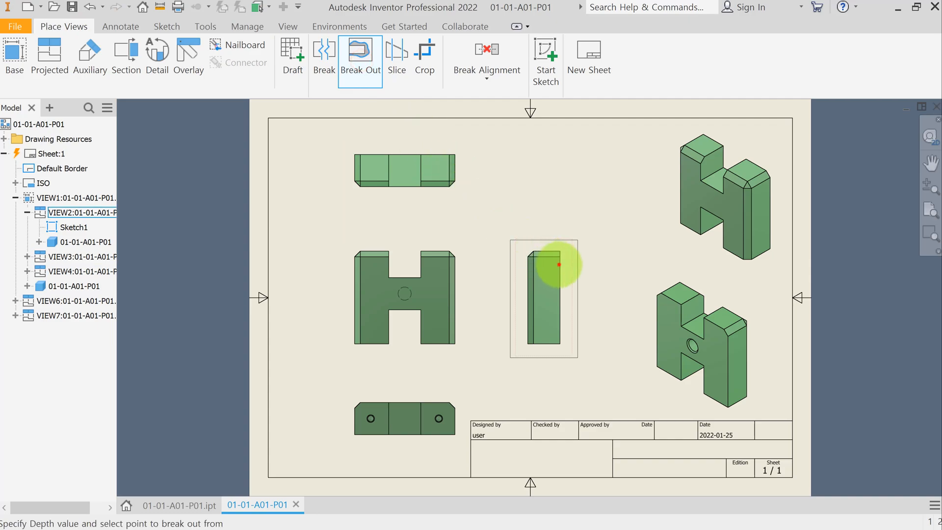
{"action": "left_click", "coordinate": [558, 264]}
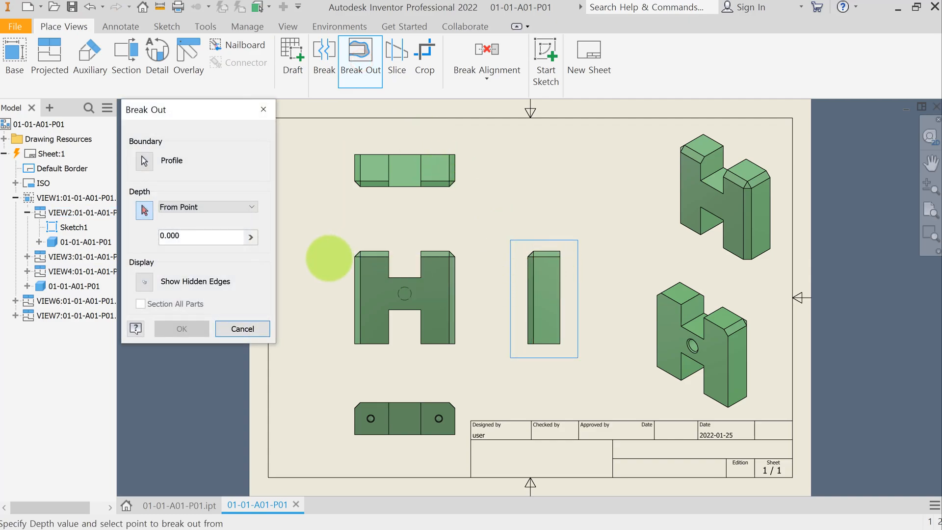
{"action": "left_click", "coordinate": [405, 277]}
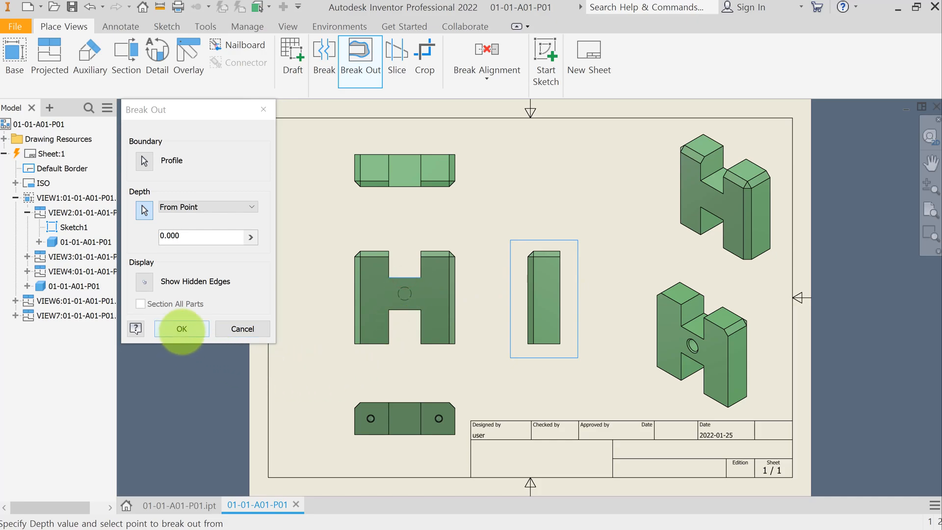
{"action": "left_click", "coordinate": [181, 328]}
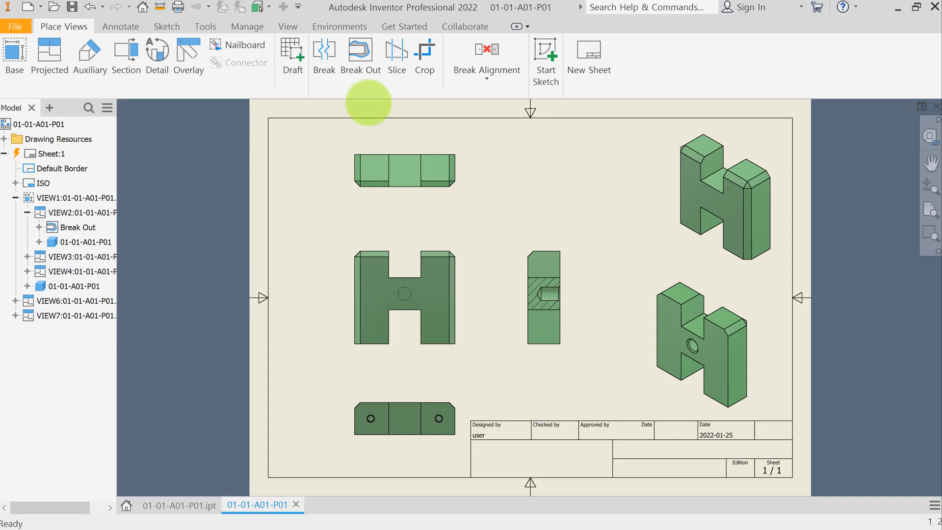
Step: Add centre marks to the two holes in the bottom view
{"action": "left_click", "coordinate": [121, 26]}
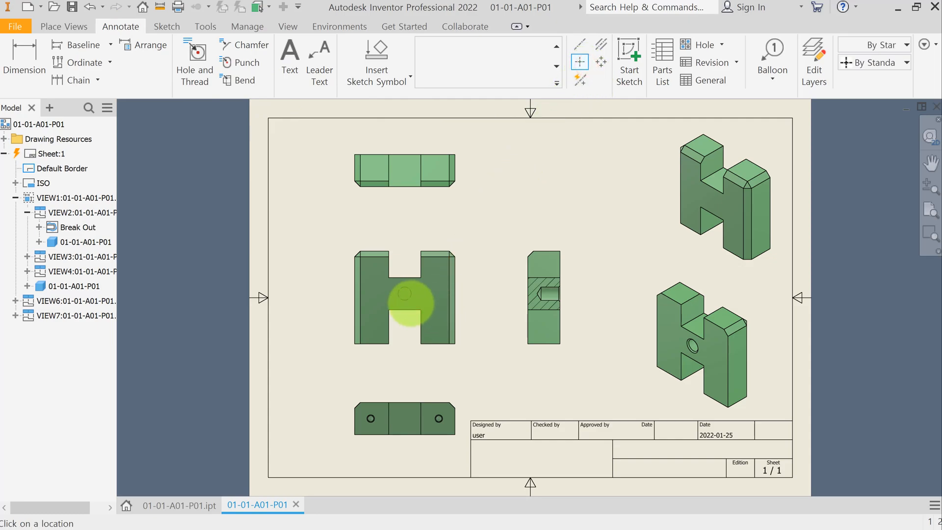
{"action": "scroll", "coordinate": [434, 438], "scroll_direction": "up", "scroll_amount": 5}
{"action": "left_click", "coordinate": [458, 380]}
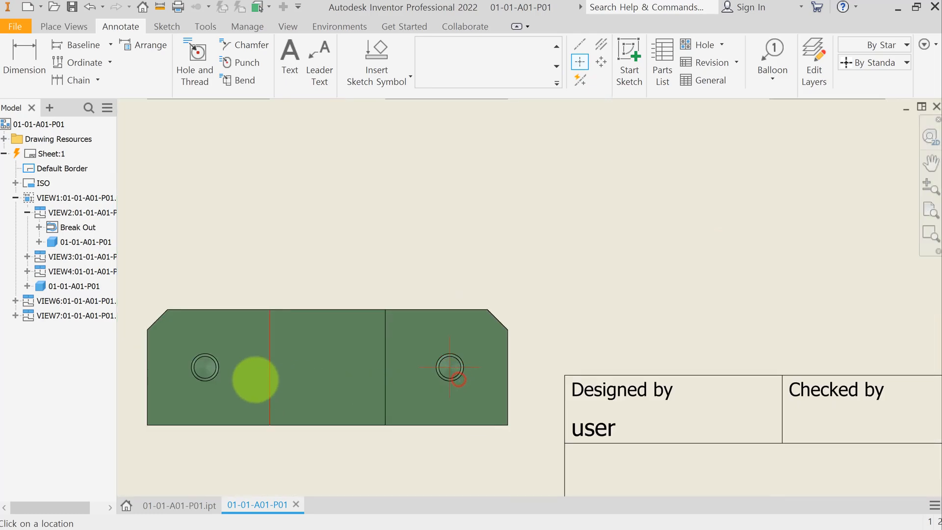
{"action": "left_click", "coordinate": [204, 367]}
{"action": "scroll", "coordinate": [291, 360], "scroll_direction": "down", "scroll_amount": 5}
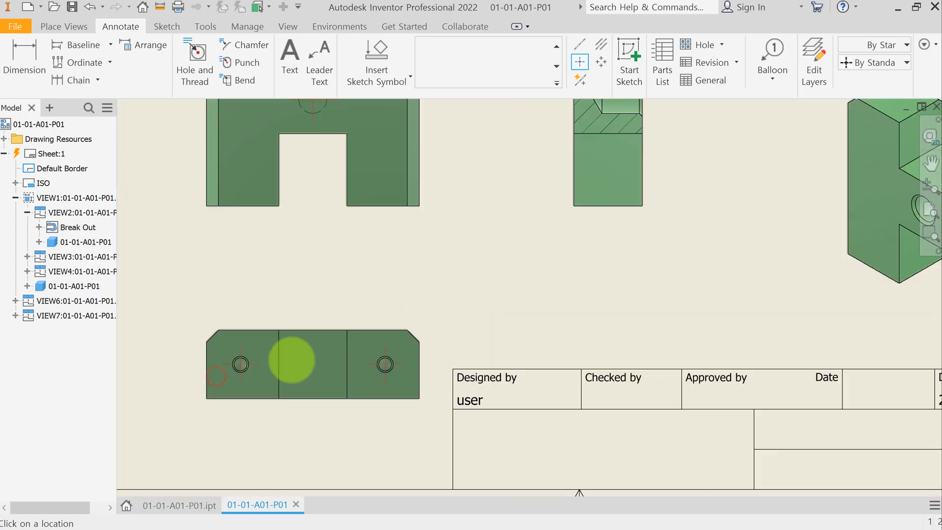
Step: Add bisector centrelines through the top, bottom and front views and adjust their ends
{"action": "middle_click", "coordinate": [402, 276]}
{"action": "middle_click", "coordinate": [402, 276]}
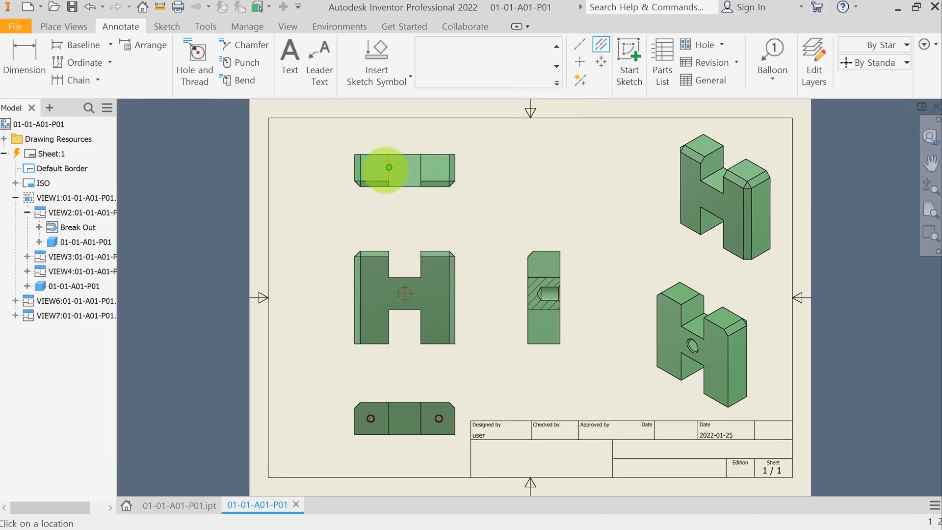
{"action": "left_click", "coordinate": [354, 167]}
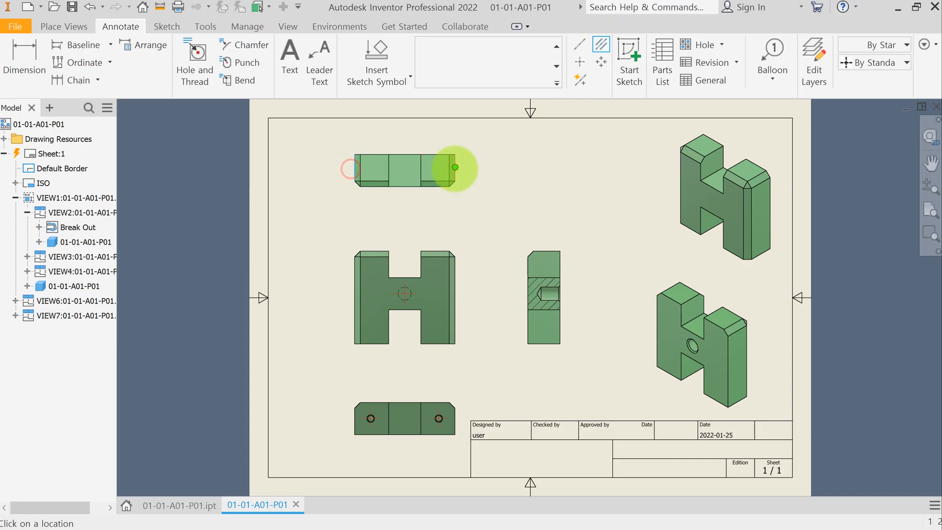
{"action": "left_click", "coordinate": [456, 169]}
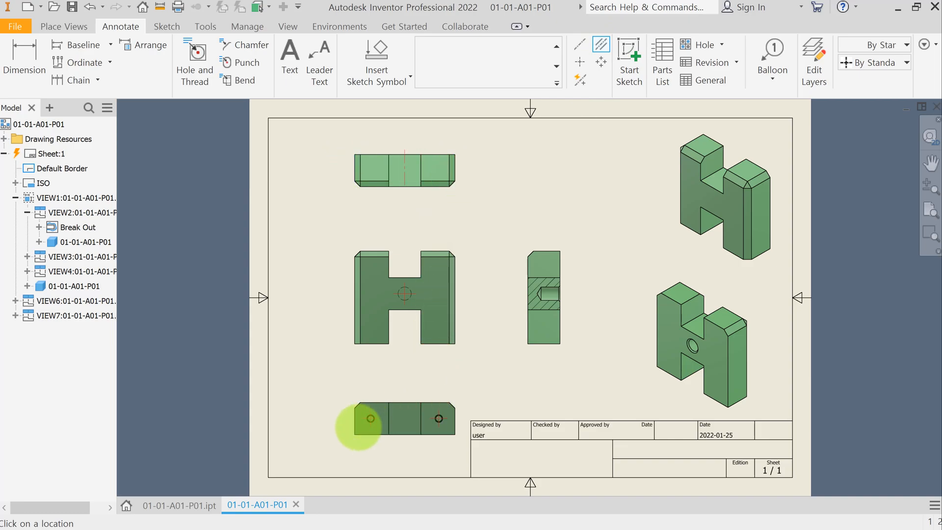
{"action": "left_click", "coordinate": [355, 428]}
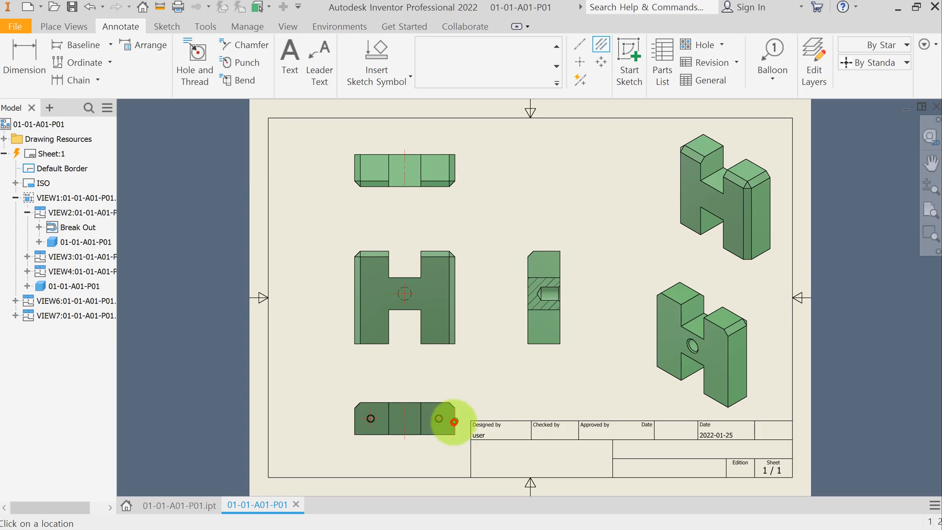
{"action": "left_click", "coordinate": [455, 420]}
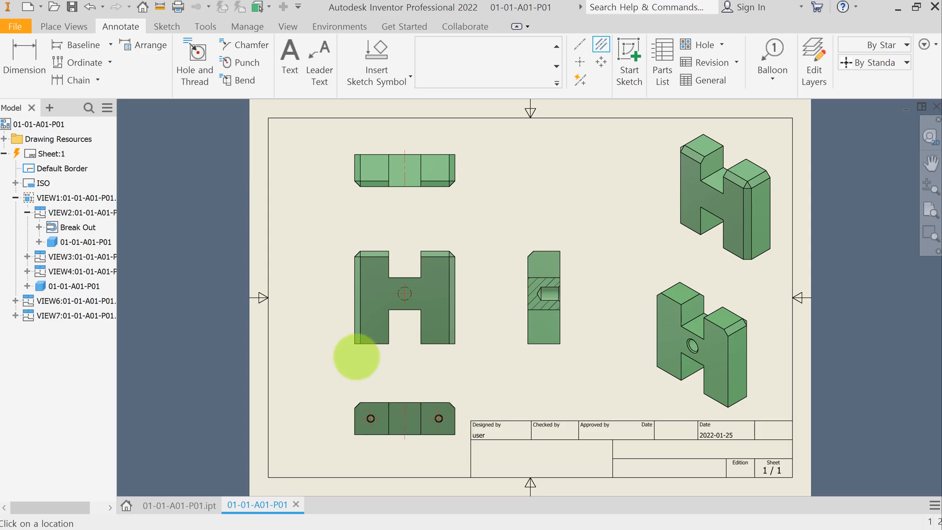
{"action": "left_click", "coordinate": [353, 308]}
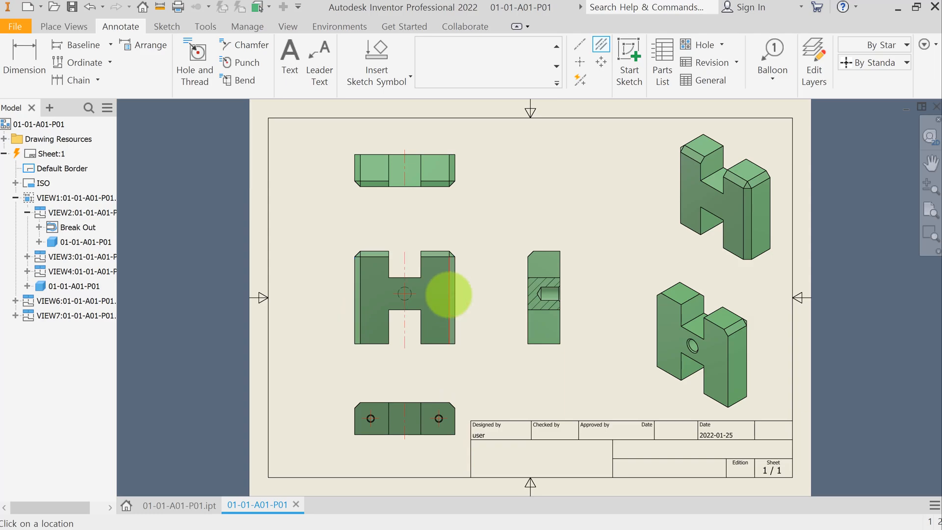
{"action": "key", "text": "Escape"}
{"action": "left_click", "coordinate": [404, 184]}
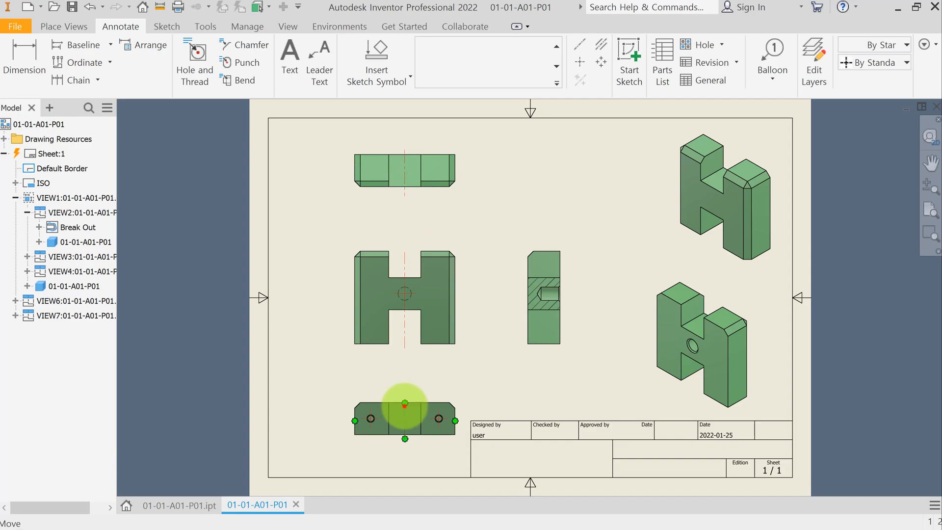
{"action": "left_click", "coordinate": [404, 406]}
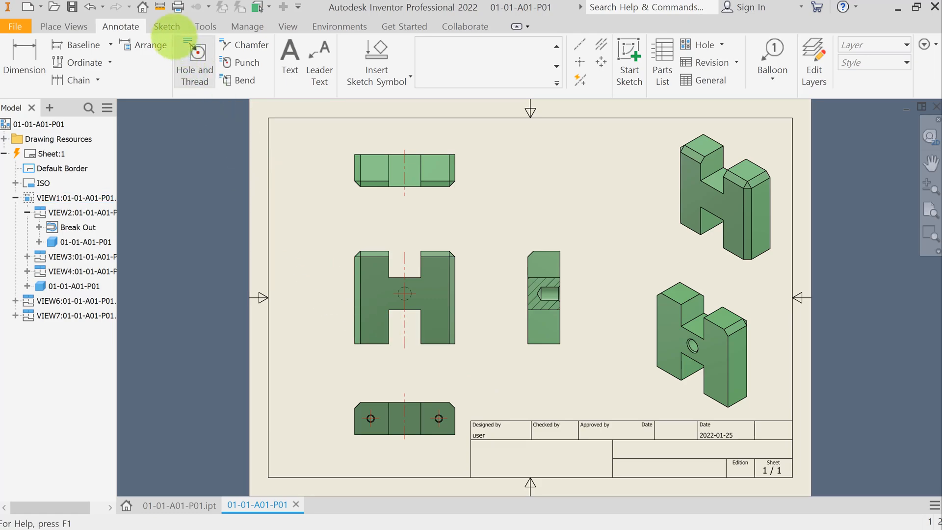
Step: Sketch a closed control-vertex spline around the lower part of the front view's right leg and finish the sketch
{"action": "left_click", "coordinate": [166, 26]}
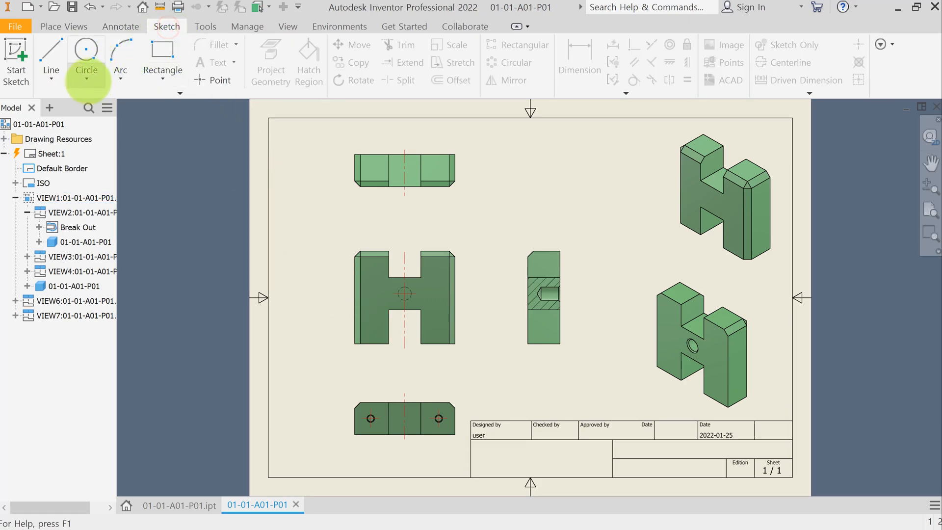
{"action": "left_click", "coordinate": [50, 79]}
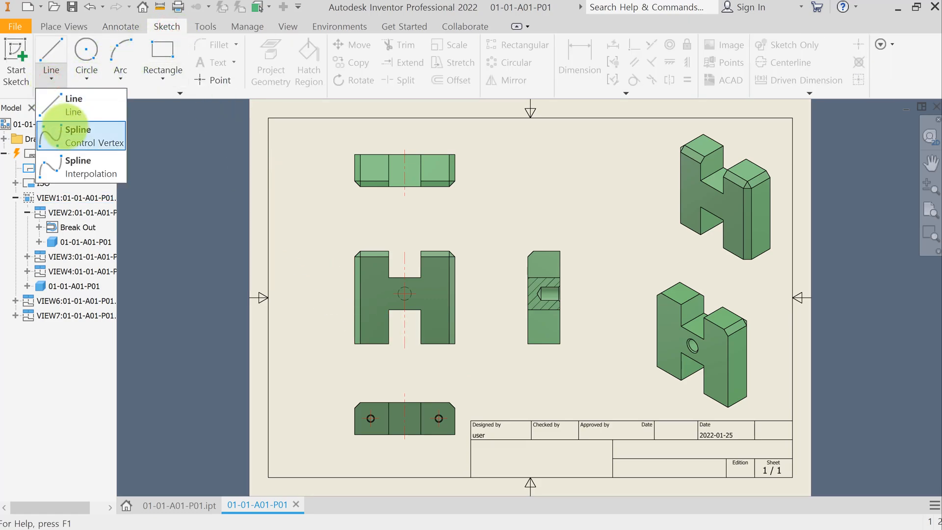
{"action": "left_click", "coordinate": [64, 122]}
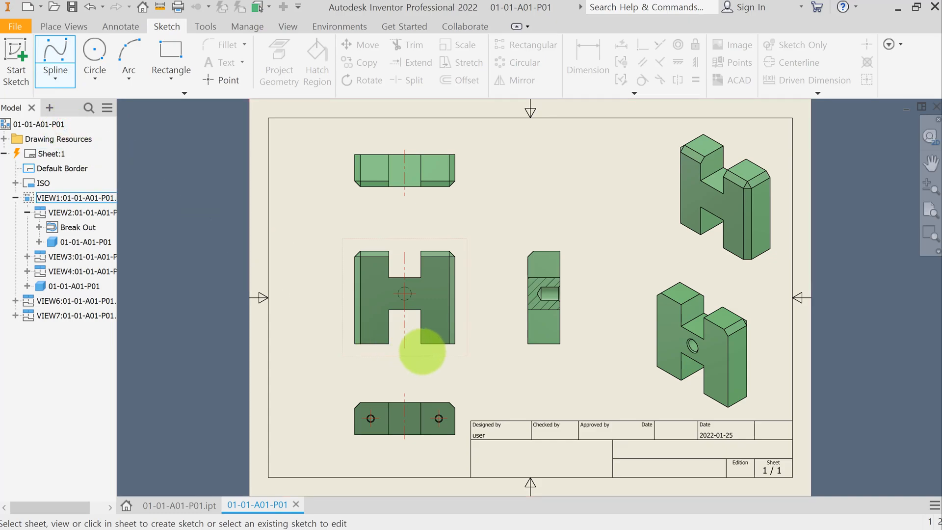
{"action": "left_click", "coordinate": [421, 351]}
{"action": "scroll", "coordinate": [426, 353], "scroll_direction": "up", "scroll_amount": 3}
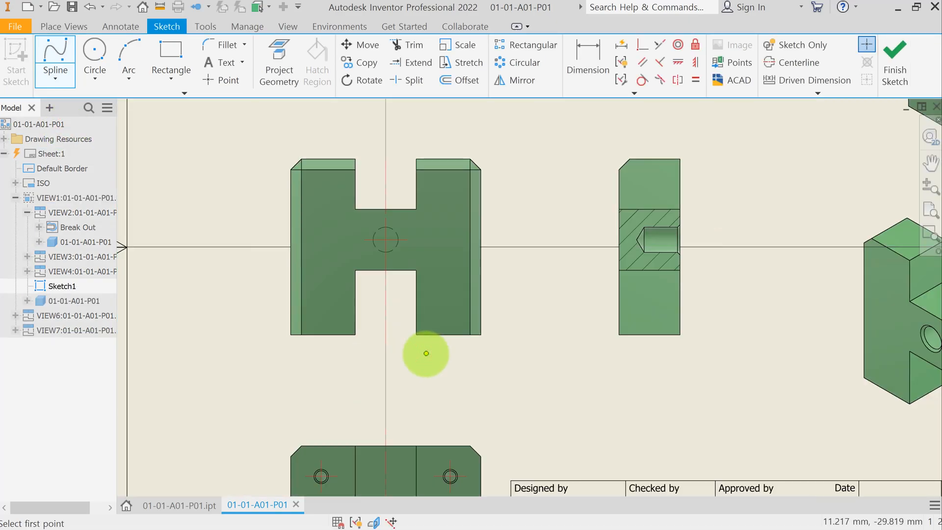
{"action": "left_click", "coordinate": [429, 349]}
{"action": "left_click", "coordinate": [423, 324]}
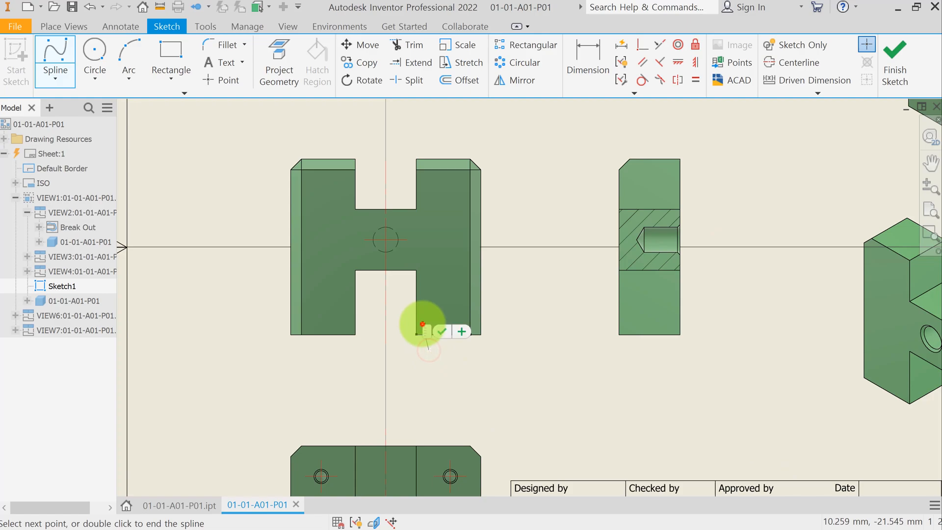
{"action": "left_click", "coordinate": [427, 292]}
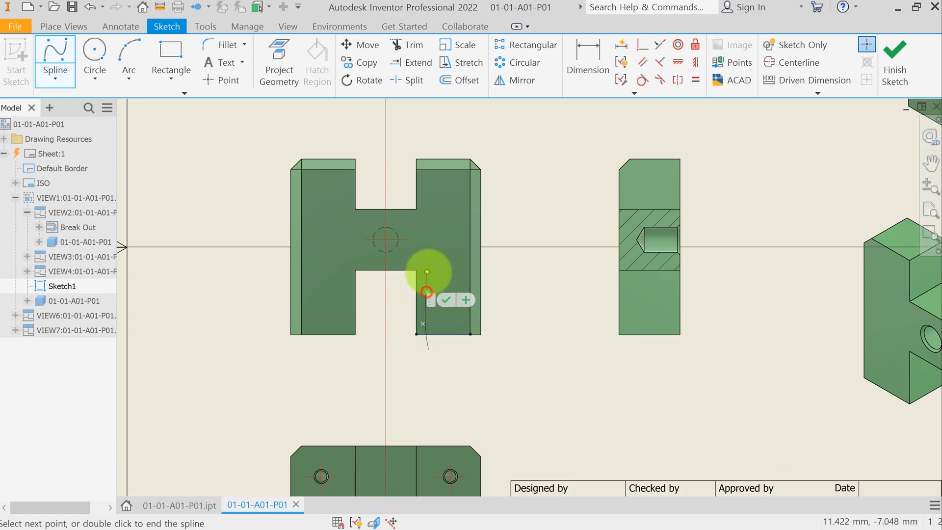
{"action": "left_click", "coordinate": [429, 268]}
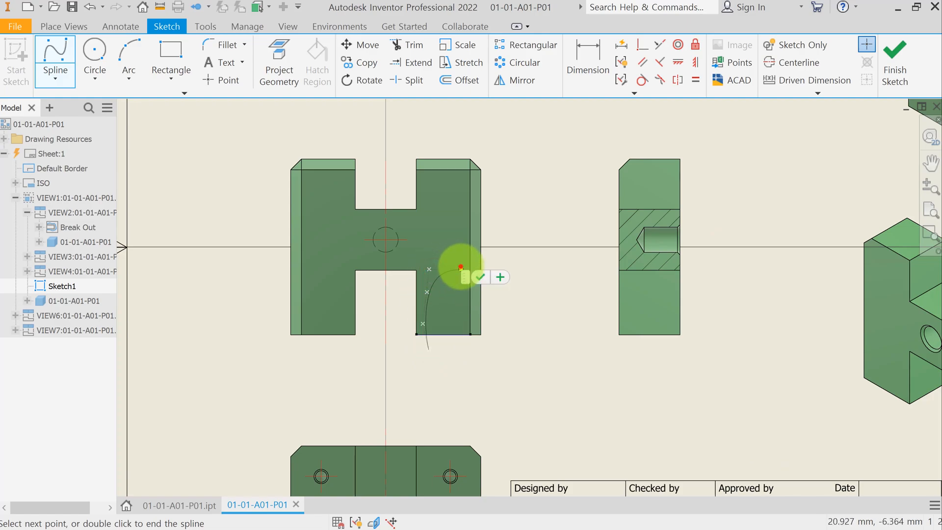
{"action": "left_click", "coordinate": [461, 269]}
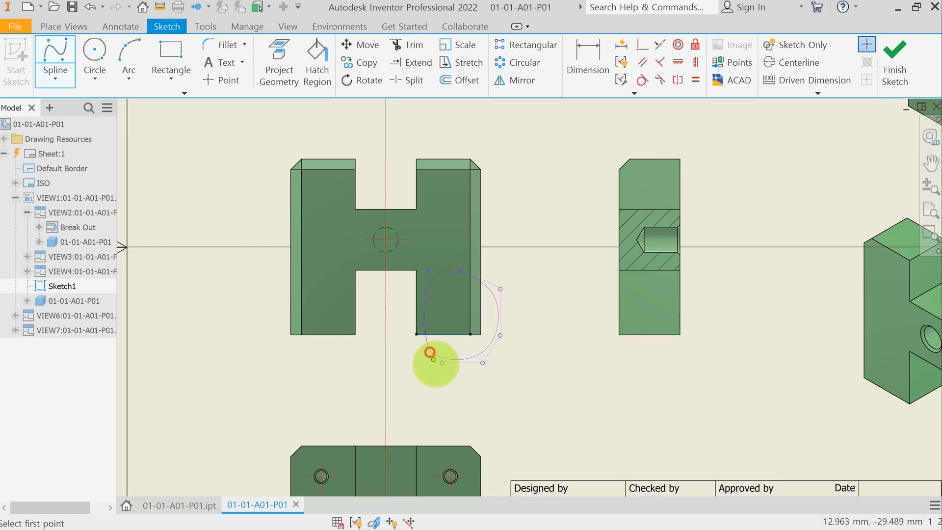
{"action": "left_click", "coordinate": [429, 349]}
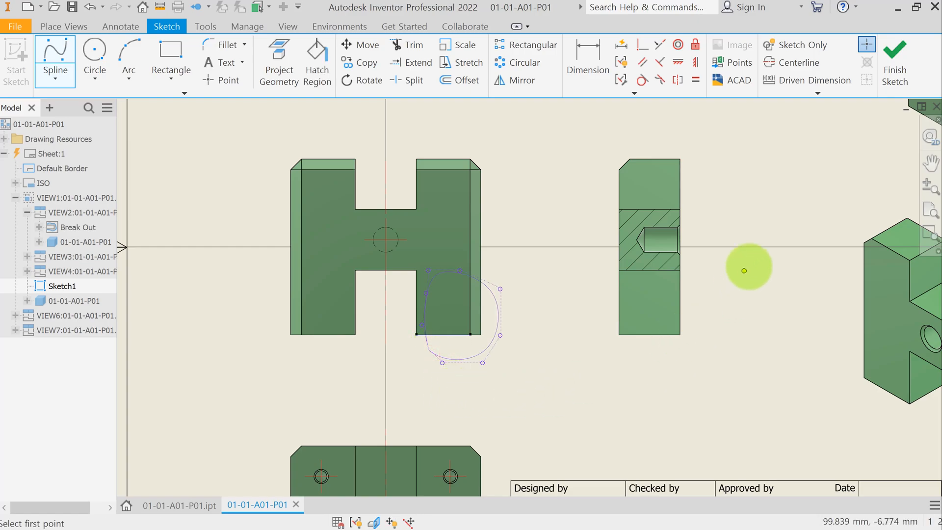
{"action": "left_click", "coordinate": [895, 51]}
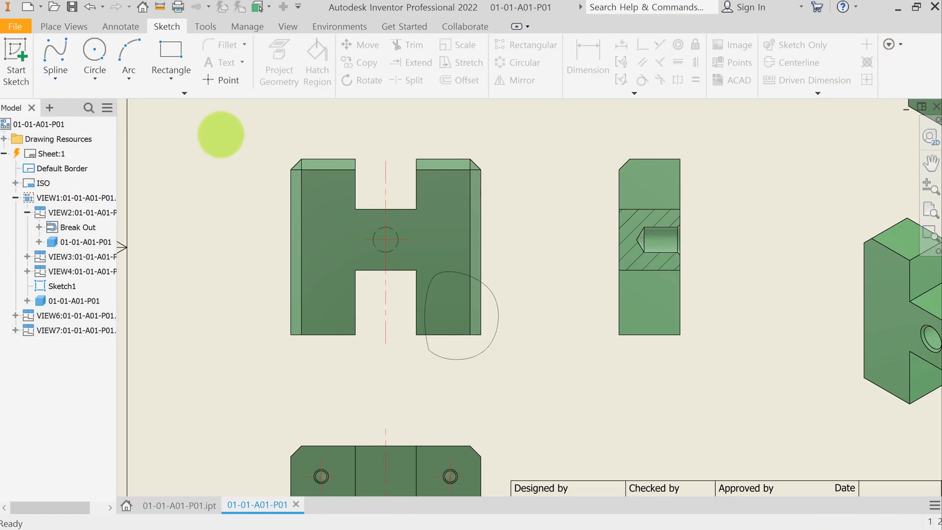
Step: Create a Break Out in the front view using the spline profile, with depth from the right hole in the bottom view
{"action": "left_click", "coordinate": [64, 25]}
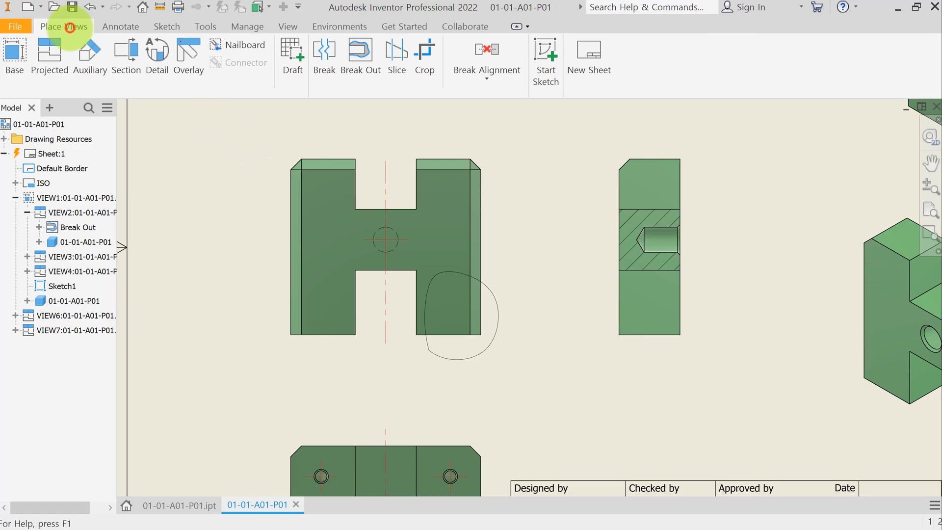
{"action": "left_click", "coordinate": [360, 70]}
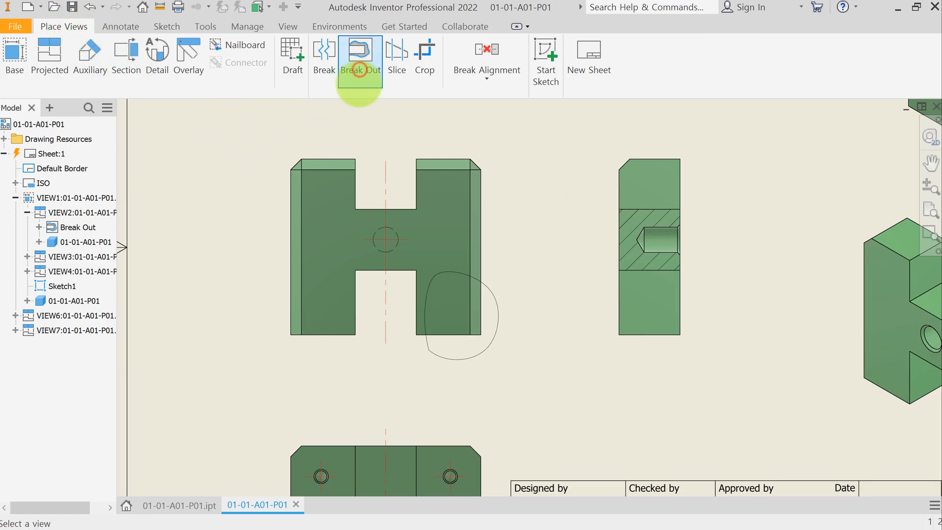
{"action": "left_click", "coordinate": [504, 298]}
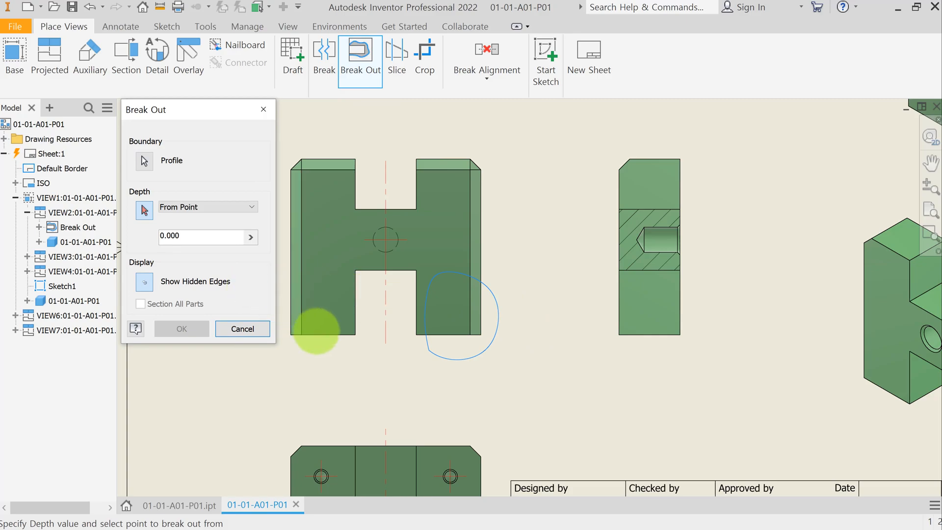
{"action": "middle_click_drag", "start_coordinate": [434, 360], "coordinate": [435, 318]}
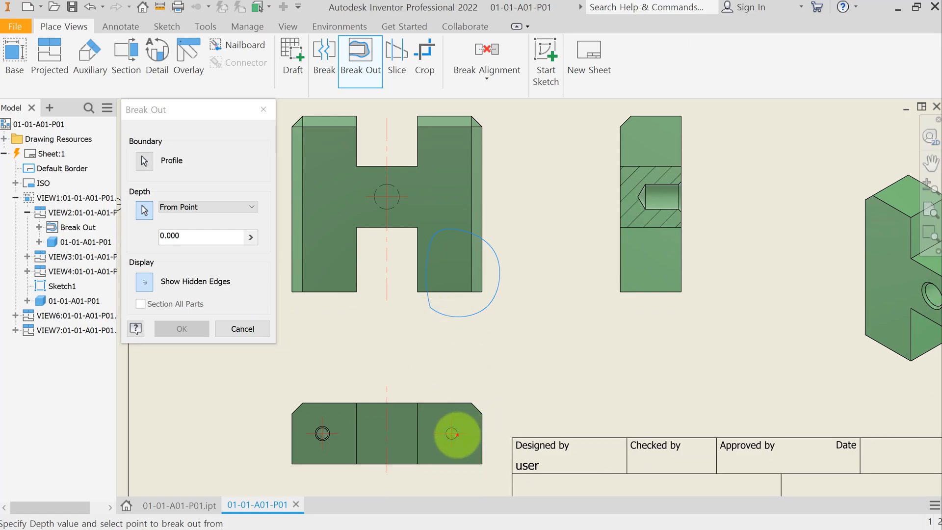
{"action": "left_click", "coordinate": [458, 434]}
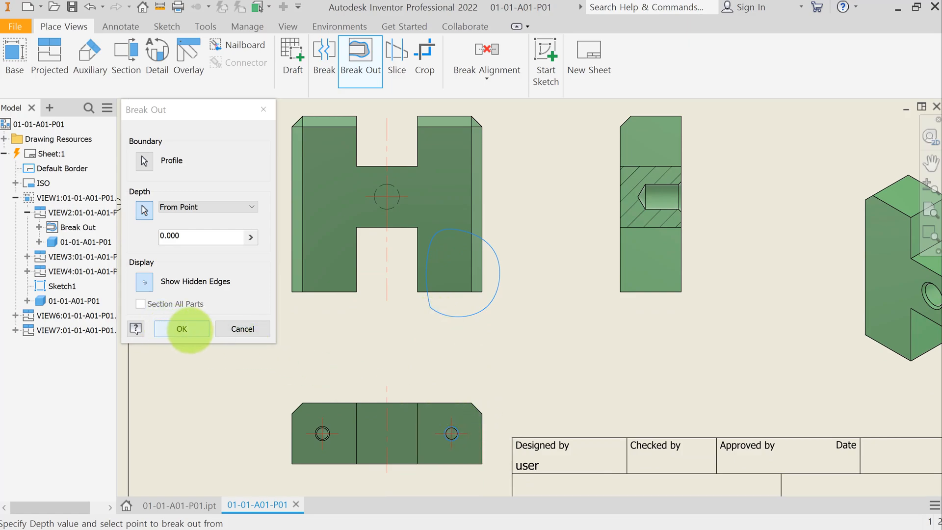
{"action": "left_click", "coordinate": [194, 329]}
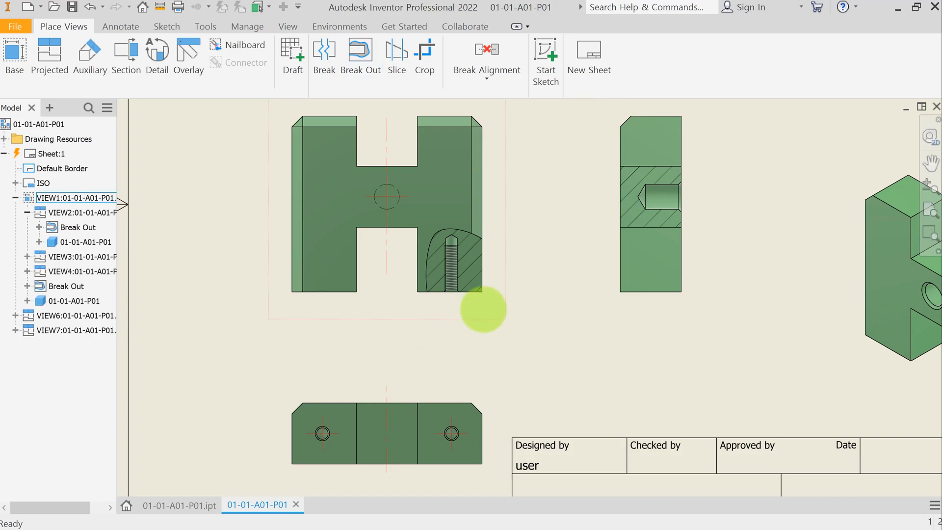
Step: Set the break-out boundary edge's line weight to 0.18 mm
{"action": "scroll", "coordinate": [459, 257], "scroll_direction": "up", "scroll_amount": 3}
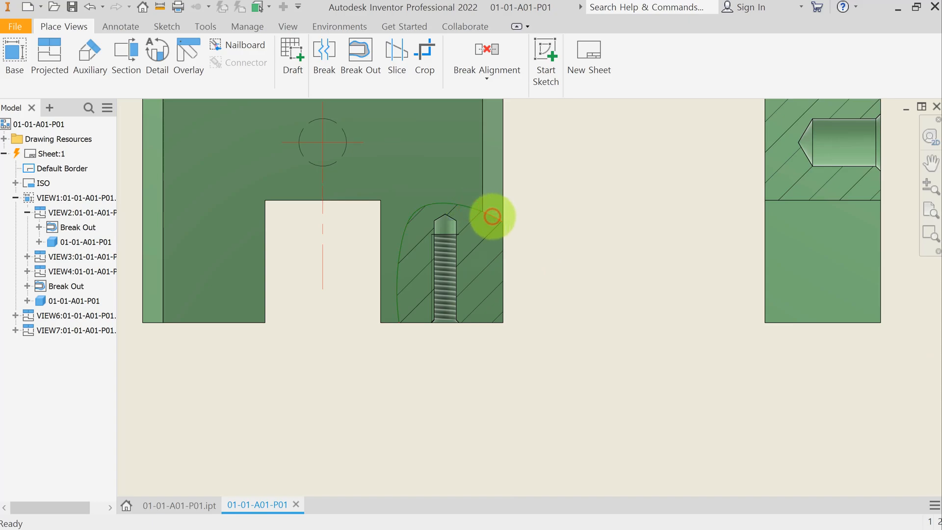
{"action": "right_click", "coordinate": [493, 216]}
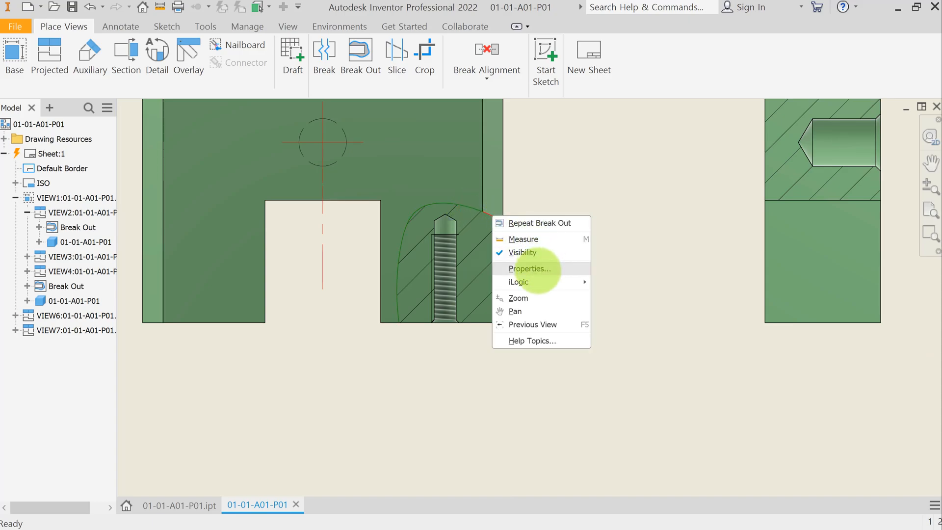
{"action": "left_click", "coordinate": [554, 271]}
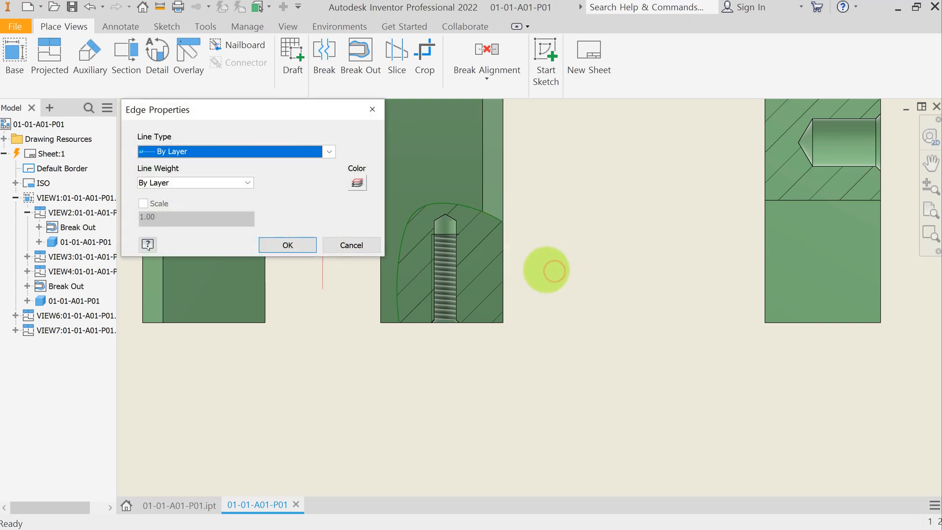
{"action": "left_click", "coordinate": [245, 183]}
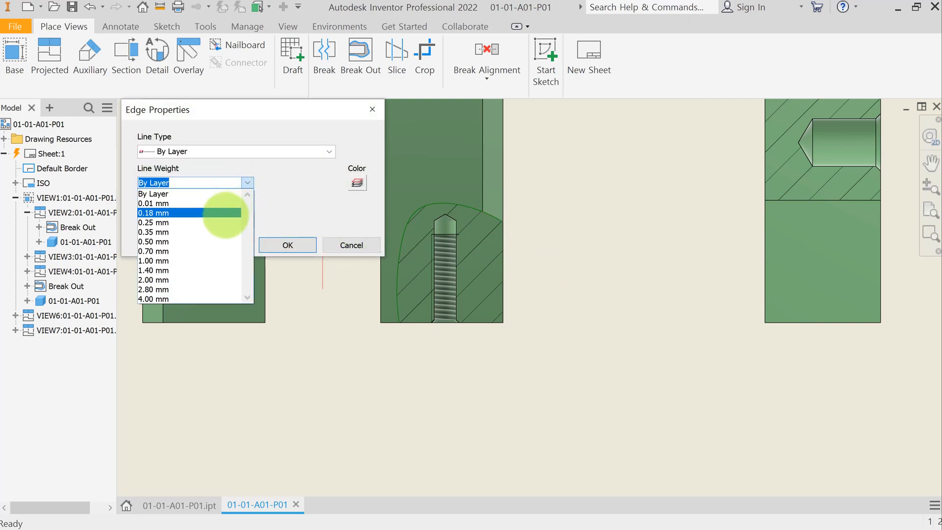
{"action": "left_click", "coordinate": [225, 214]}
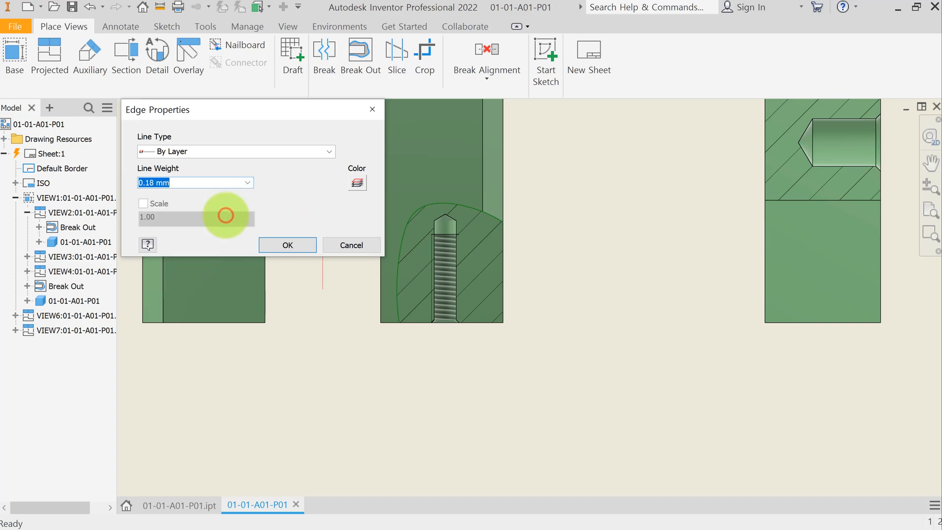
{"action": "left_click", "coordinate": [279, 246]}
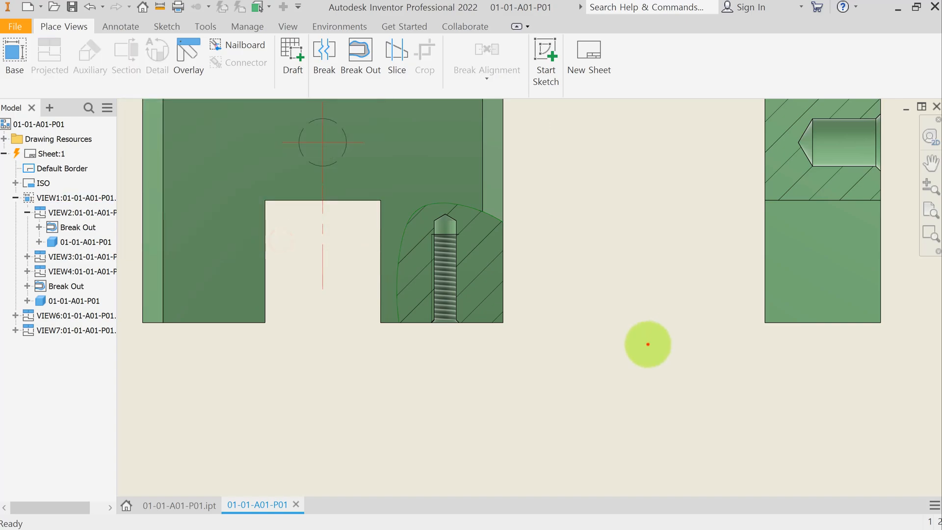
{"action": "left_click", "coordinate": [648, 344]}
{"action": "scroll", "coordinate": [546, 342], "scroll_direction": "down", "scroll_amount": 3}
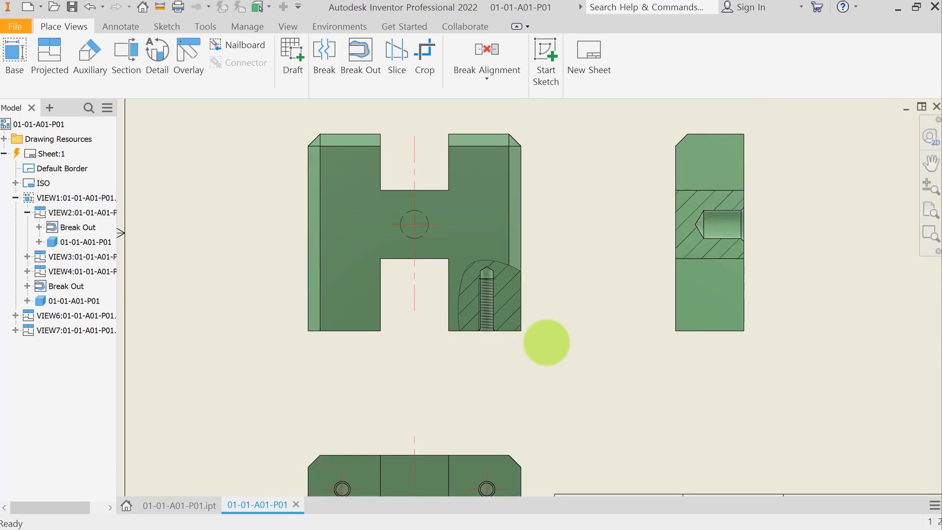
{"action": "mouse_move", "coordinate": [563, 337]}
{"action": "middle_mouse_down"}
{"action": "mouse_move", "coordinate": [530, 292]}
{"action": "mouse_move", "coordinate": [527, 346]}
{"action": "middle_mouse_up"}
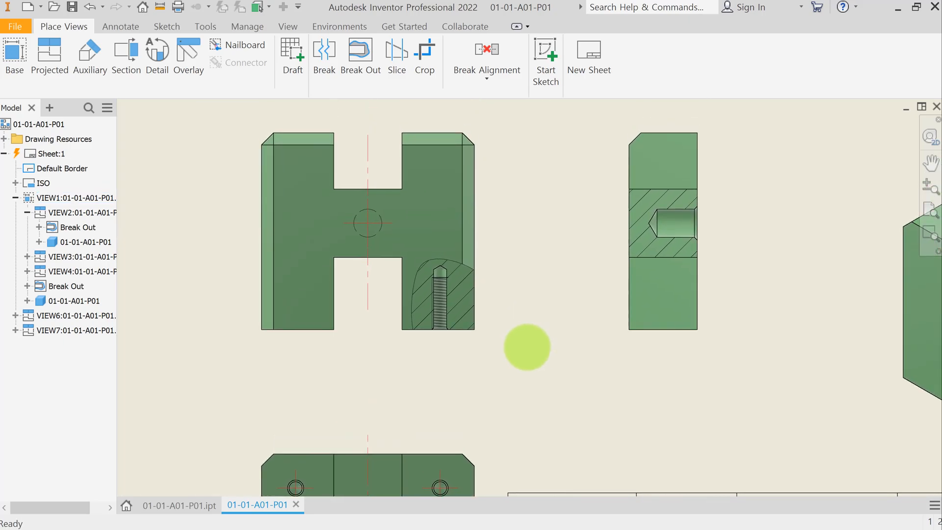
{"action": "middle_click", "coordinate": [526, 346]}
{"action": "middle_click", "coordinate": [526, 347]}
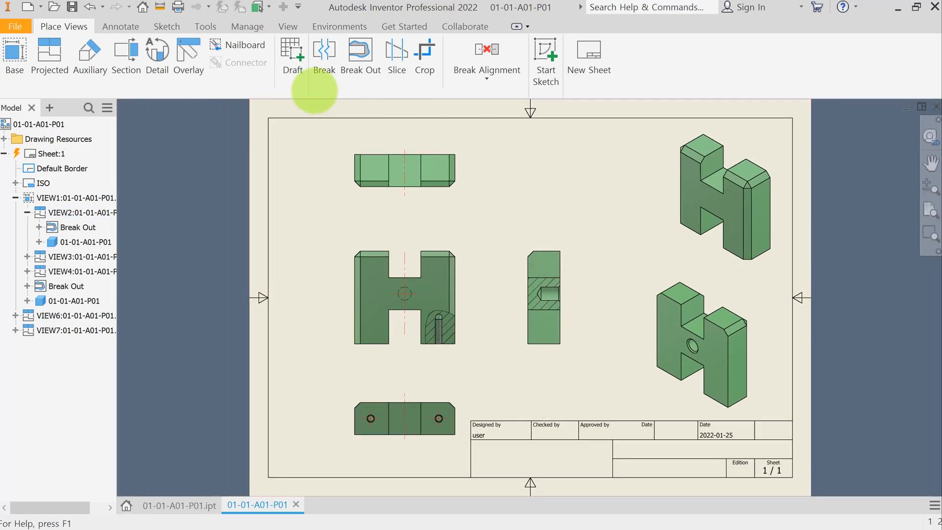
Step: Add a bisector centreline through the threaded hole in the side view and extend its end
{"action": "left_click", "coordinate": [119, 27]}
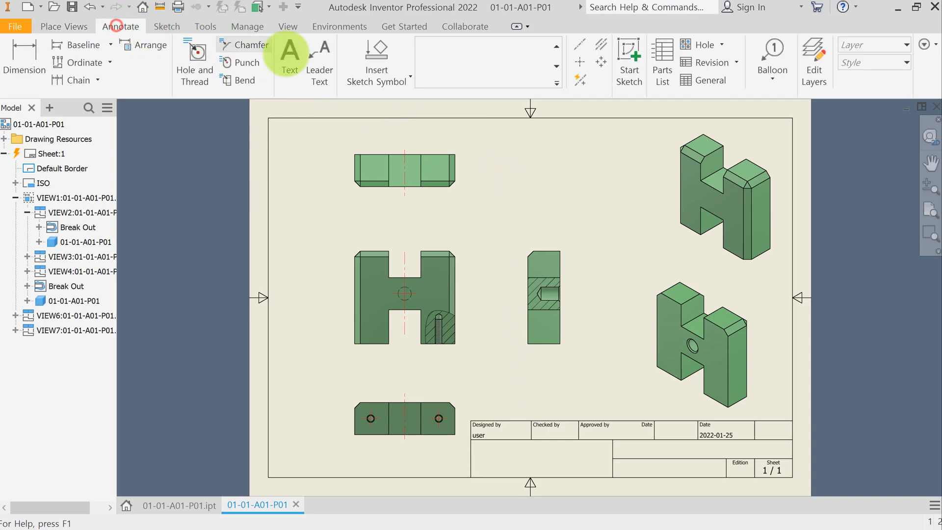
{"action": "left_click", "coordinate": [601, 45]}
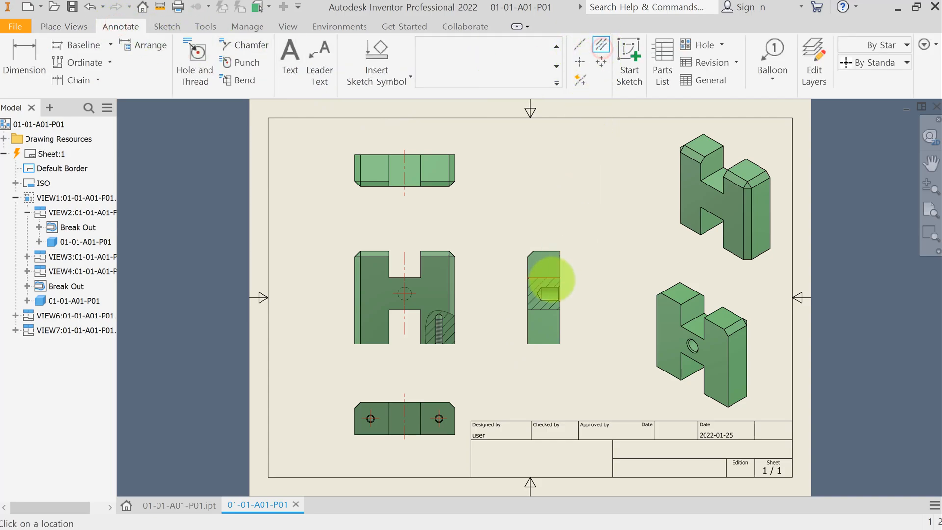
{"action": "left_click", "coordinate": [550, 287]}
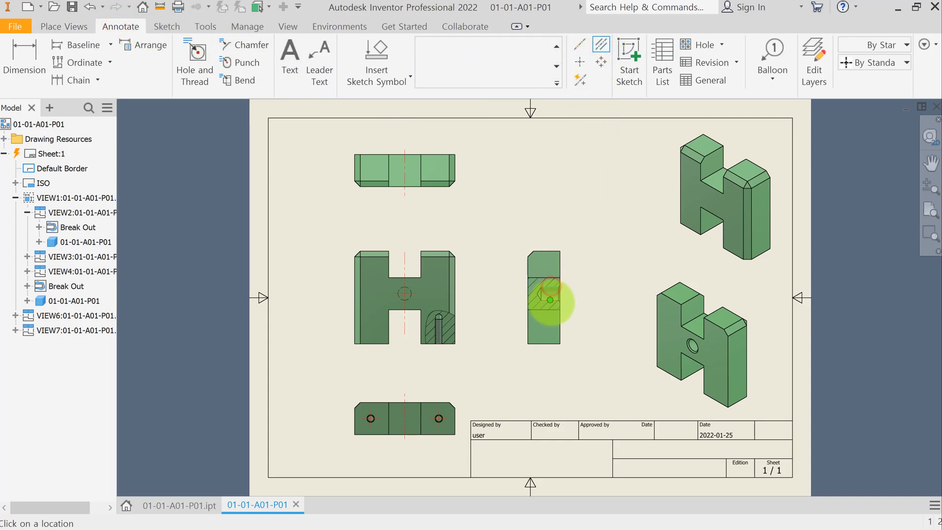
{"action": "scroll", "coordinate": [551, 299], "scroll_direction": "up", "scroll_amount": 5}
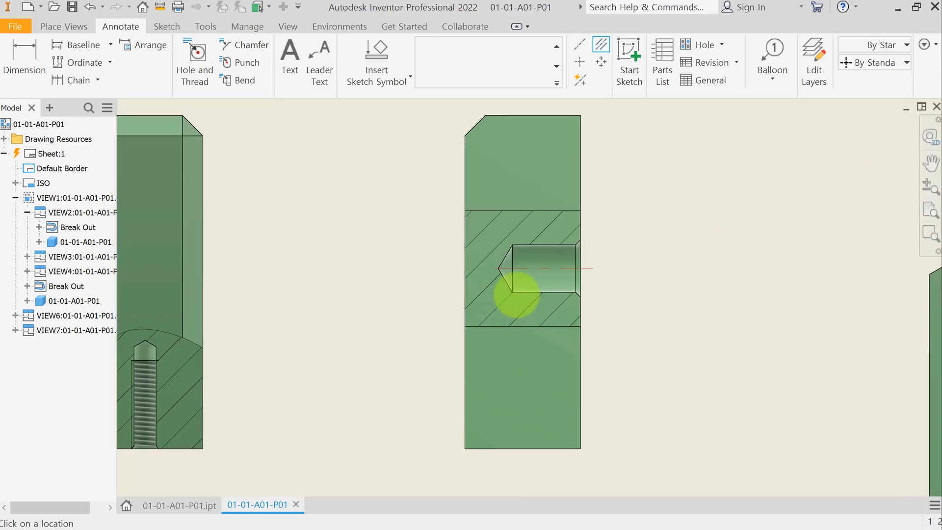
{"action": "left_click_drag", "start_coordinate": [498, 268], "coordinate": [488, 268]}
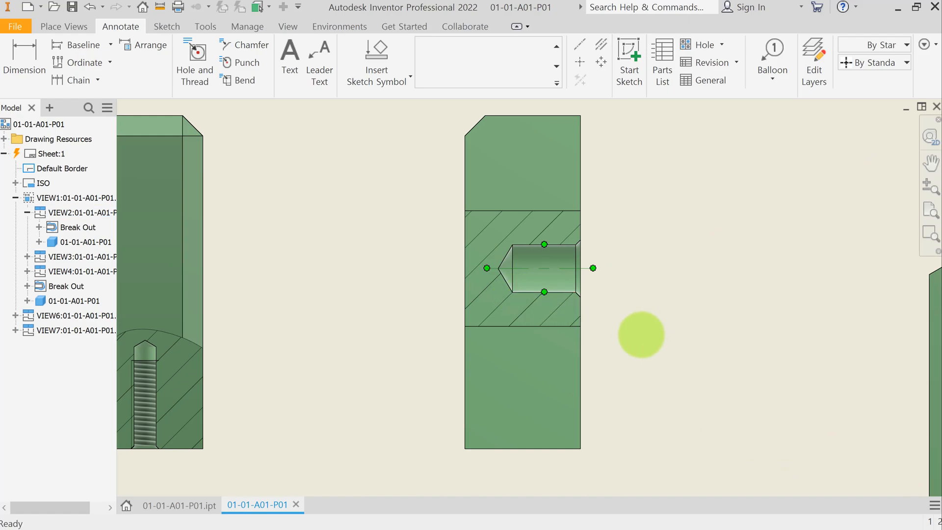
{"action": "left_click", "coordinate": [642, 333]}
{"action": "scroll", "coordinate": [641, 335], "scroll_direction": "down", "scroll_amount": 3}
{"action": "scroll", "coordinate": [640, 335], "scroll_direction": "down", "scroll_amount": 2}
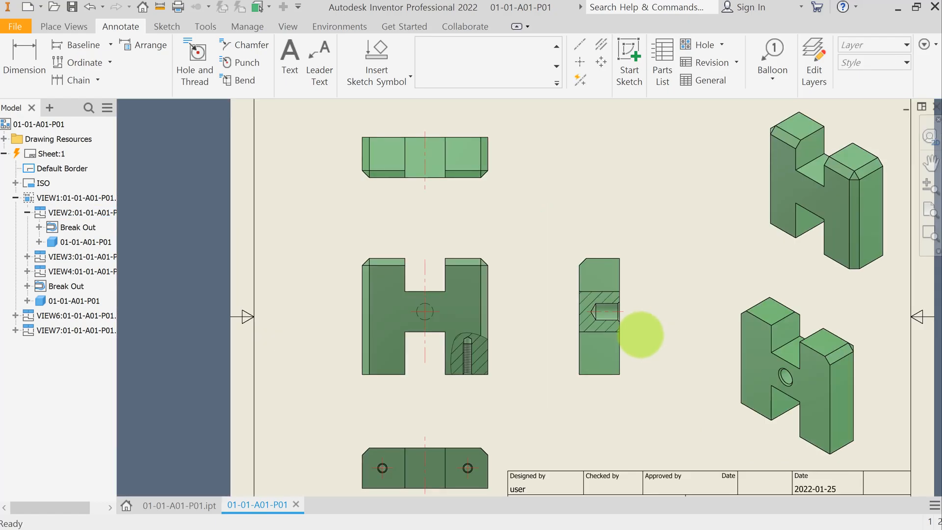
{"action": "scroll", "coordinate": [652, 345], "scroll_direction": "down", "scroll_amount": 3}
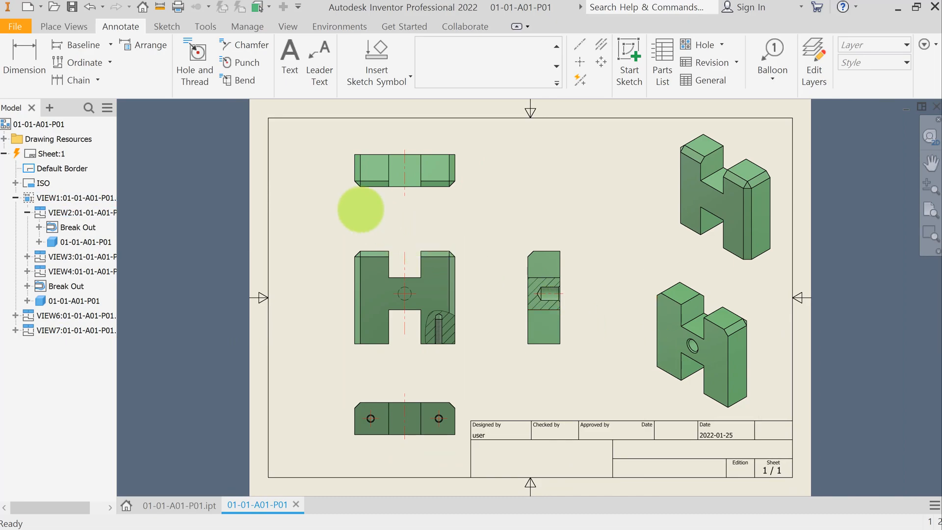
Step: Start the Dimension tool and add an 18 mm vertical dimension from the front view's base to the slot bottom
{"action": "left_click", "coordinate": [24, 63]}
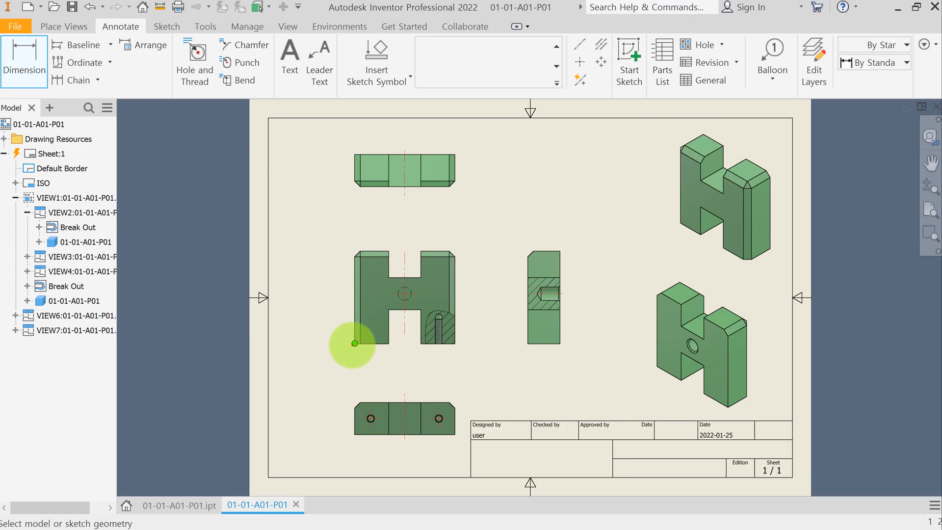
{"action": "left_click", "coordinate": [354, 342]}
{"action": "left_click", "coordinate": [388, 309]}
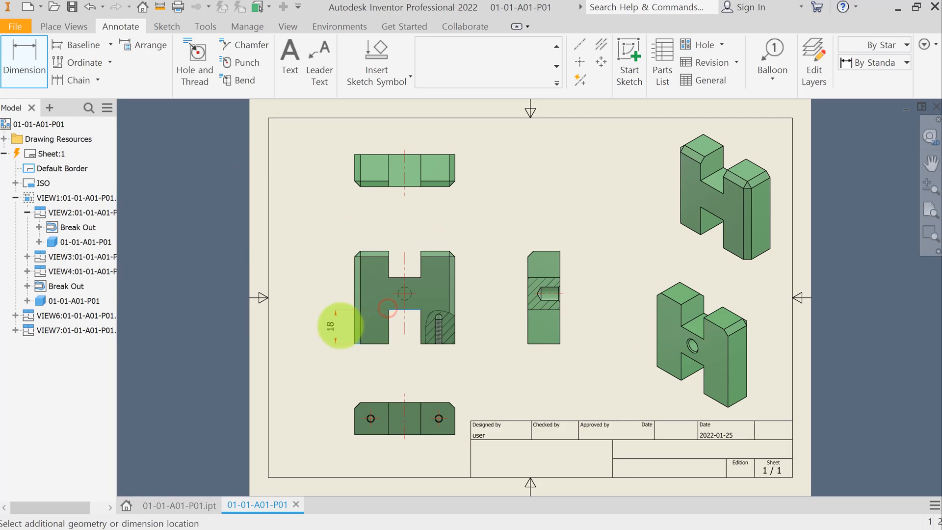
{"action": "left_click", "coordinate": [340, 325]}
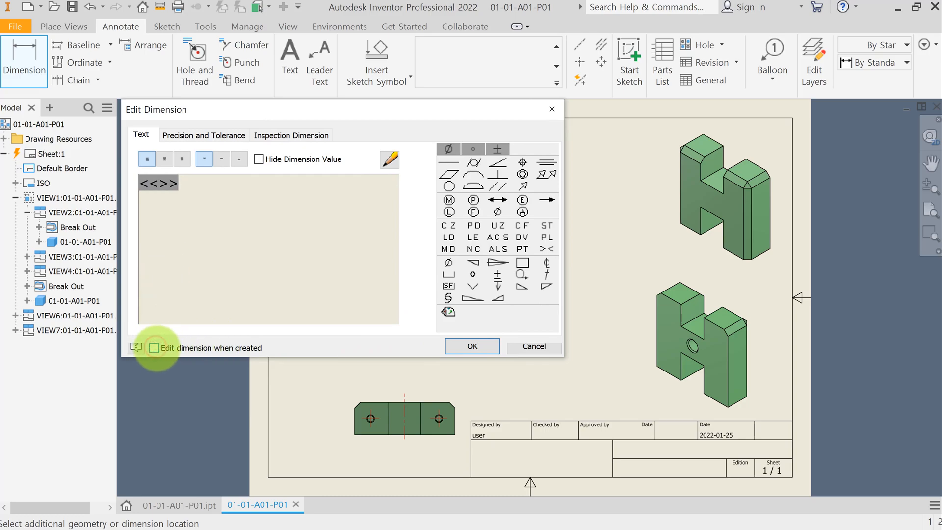
{"action": "left_click", "coordinate": [472, 344]}
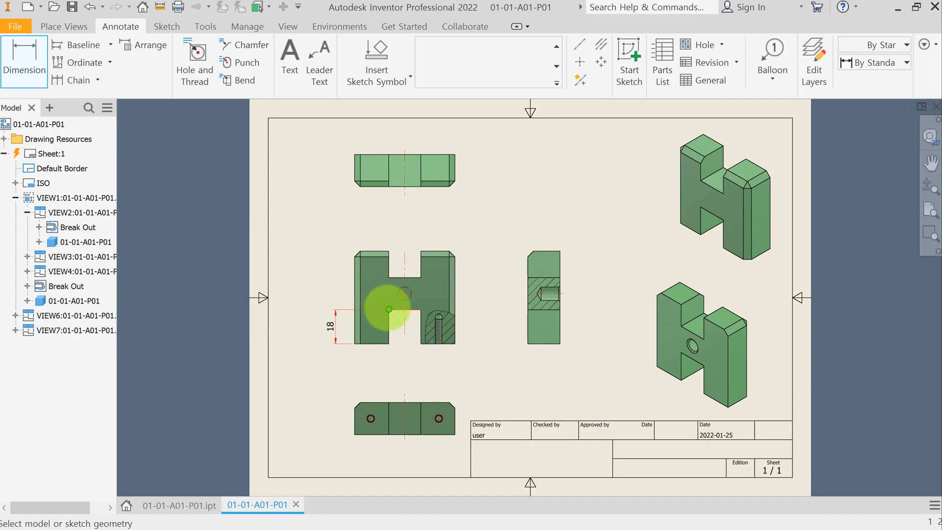
Step: Add the remaining vertical dimensions on the front view's left side: slot height 17, hole centre height 26.5, and overall height 49
{"action": "left_click", "coordinate": [390, 309]}
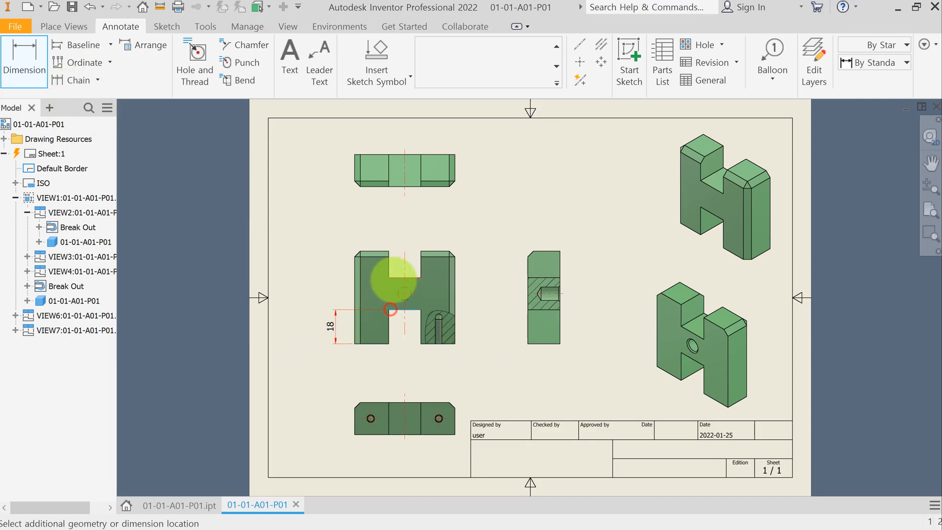
{"action": "left_click", "coordinate": [392, 277]}
{"action": "left_click", "coordinate": [335, 293]}
{"action": "left_click", "coordinate": [356, 338]}
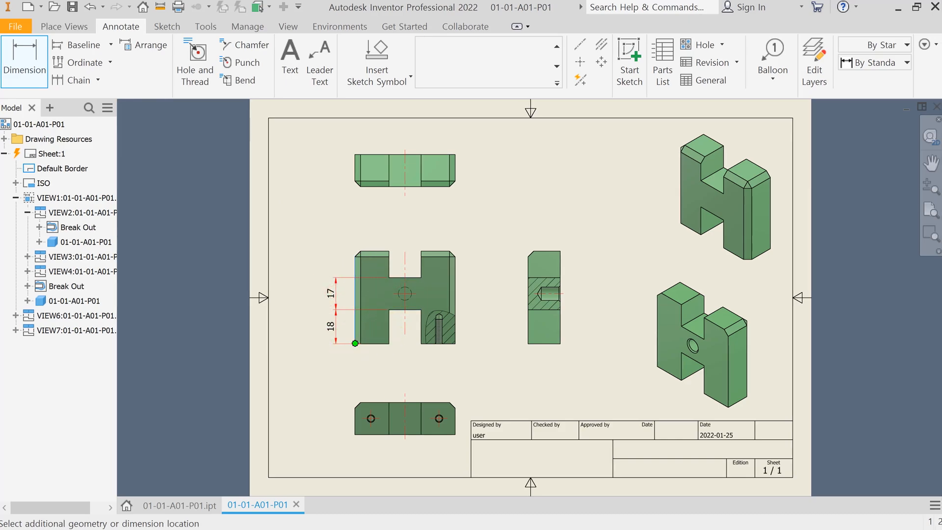
{"action": "left_click", "coordinate": [322, 319]}
{"action": "left_click", "coordinate": [355, 343]}
{"action": "left_click", "coordinate": [308, 297]}
Step: Dimension the front view's lower and upper slot widths and its overall 53 mm width
{"action": "left_click", "coordinate": [389, 340]}
{"action": "left_click", "coordinate": [421, 342]}
{"action": "left_click", "coordinate": [405, 362]}
{"action": "left_click", "coordinate": [389, 254]}
{"action": "left_click", "coordinate": [421, 254]}
{"action": "left_click", "coordinate": [404, 232]}
{"action": "left_click", "coordinate": [354, 269]}
{"action": "left_click", "coordinate": [455, 269]}
{"action": "left_click", "coordinate": [405, 216]}
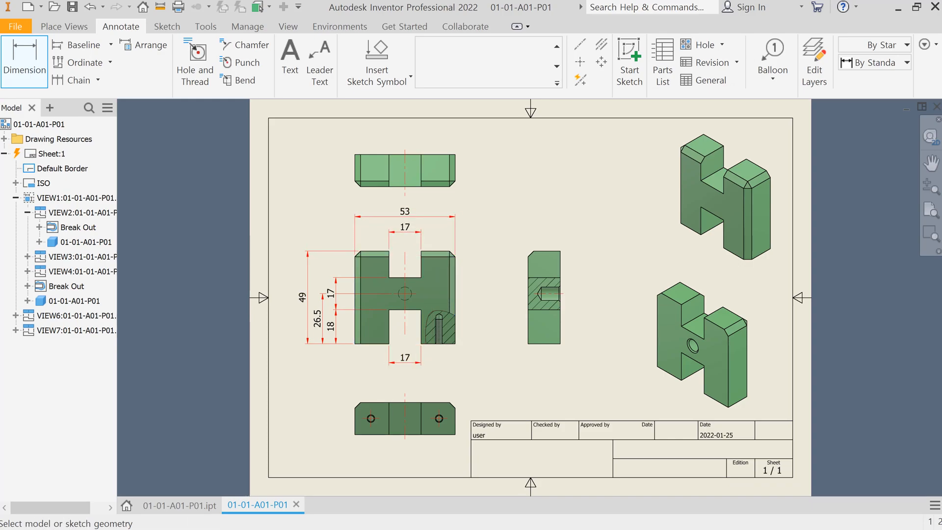
Step: Dimension the side view's 10 mm thickness, the 7 mm threaded hole and the 17 mm height
{"action": "left_click", "coordinate": [544, 287]}
{"action": "left_click", "coordinate": [559, 229]}
{"action": "left_click", "coordinate": [560, 299]}
{"action": "left_click", "coordinate": [560, 288]}
{"action": "left_click", "coordinate": [582, 293]}
{"action": "left_click", "coordinate": [561, 309]}
{"action": "left_click", "coordinate": [560, 277]}
{"action": "left_click", "coordinate": [597, 293]}
Step: Dimension the bottom view's slot width, 36 mm hole spacing, 8.5 mm hole offset and 17 mm depth
{"action": "left_click", "coordinate": [389, 434]}
{"action": "left_click", "coordinate": [421, 434]}
{"action": "left_click", "coordinate": [405, 453]}
{"action": "left_click", "coordinate": [371, 419]}
{"action": "left_click", "coordinate": [404, 466]}
{"action": "left_click", "coordinate": [371, 418]}
{"action": "left_click", "coordinate": [355, 434]}
{"action": "left_click", "coordinate": [335, 426]}
{"action": "left_click", "coordinate": [355, 434]}
{"action": "left_click", "coordinate": [361, 403]}
{"action": "left_click", "coordinate": [324, 406]}
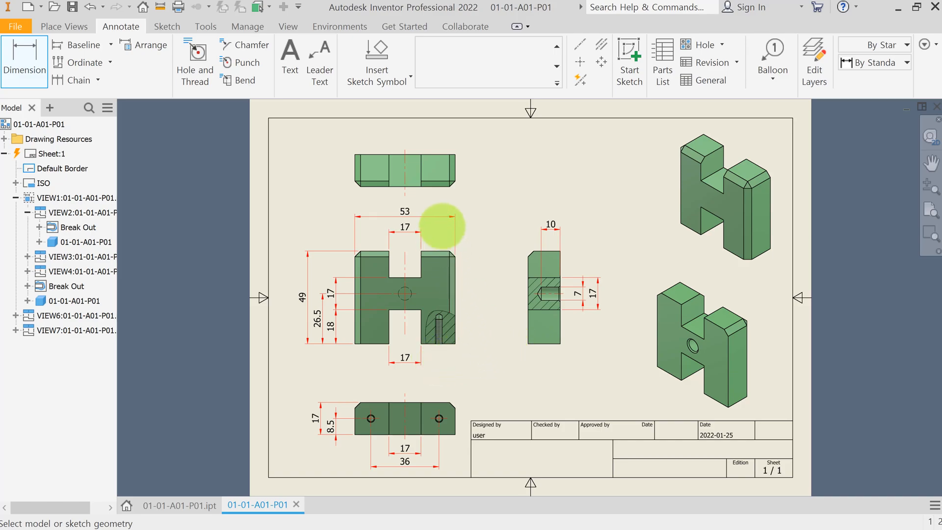
Step: Dimension the top view's slot width and 17 mm height, then exit the Dimension tool
{"action": "left_click", "coordinate": [389, 155]}
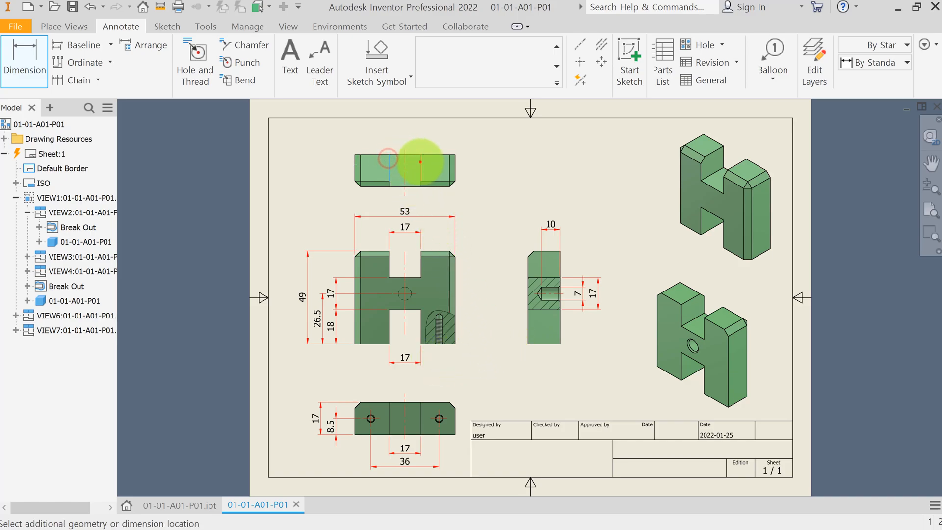
{"action": "left_click", "coordinate": [421, 162]}
{"action": "left_click", "coordinate": [415, 132]}
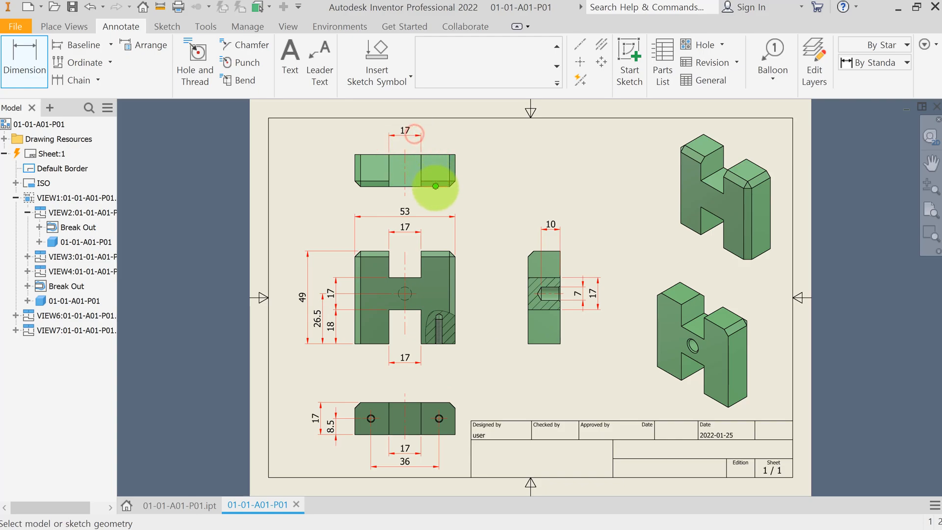
{"action": "left_click", "coordinate": [446, 187]}
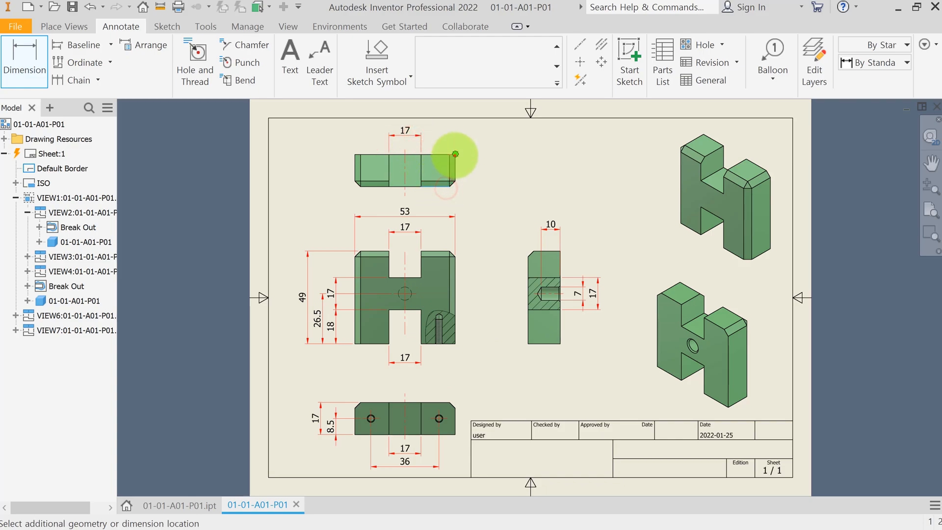
{"action": "left_click", "coordinate": [455, 154]}
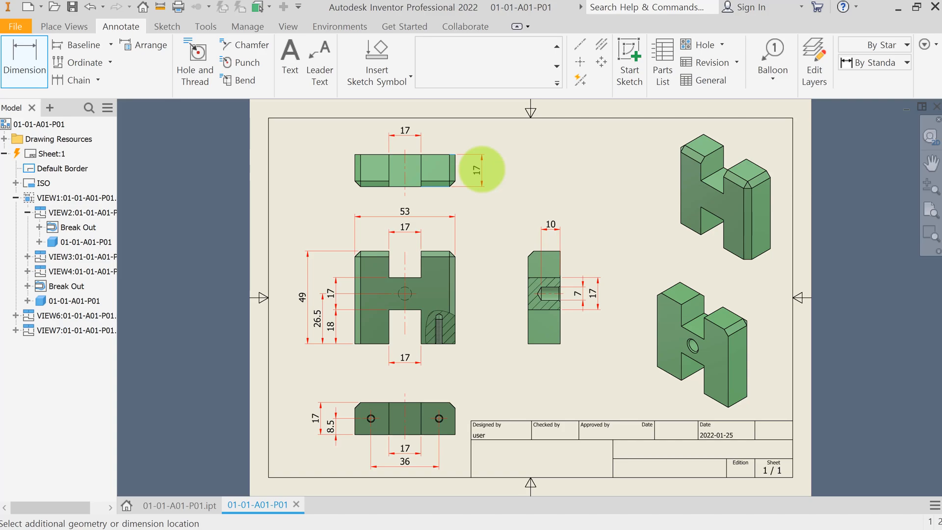
{"action": "left_click", "coordinate": [478, 169]}
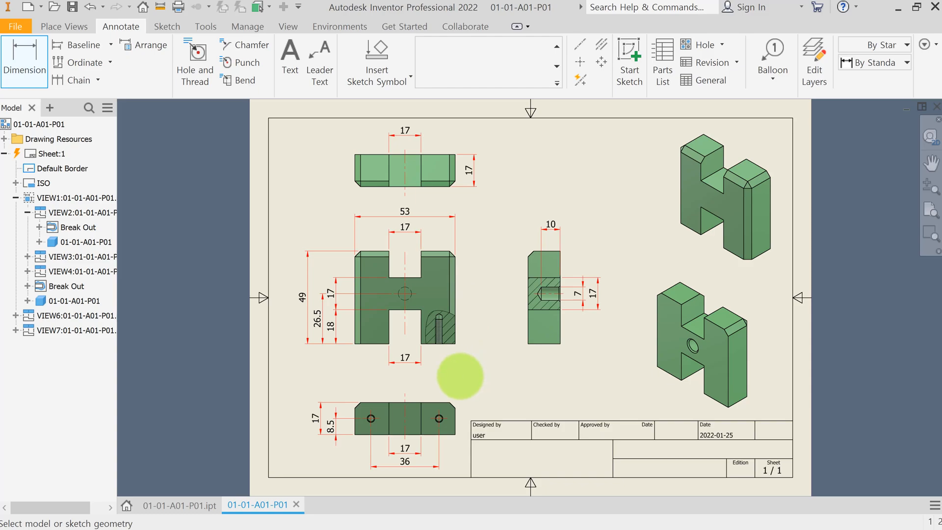
{"action": "key", "text": "Escape"}
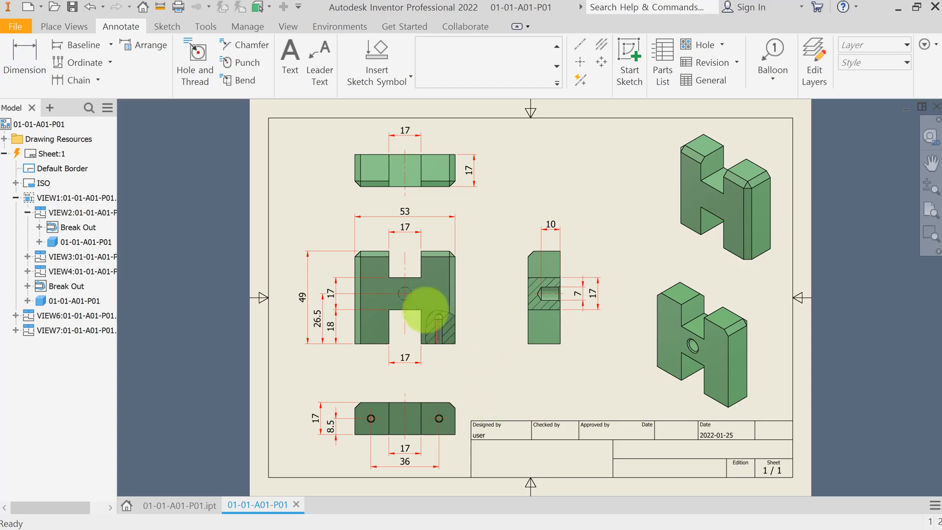
Step: Edit the top view's slot width dimension text to read (17H7)
{"action": "left_click", "coordinate": [405, 132]}
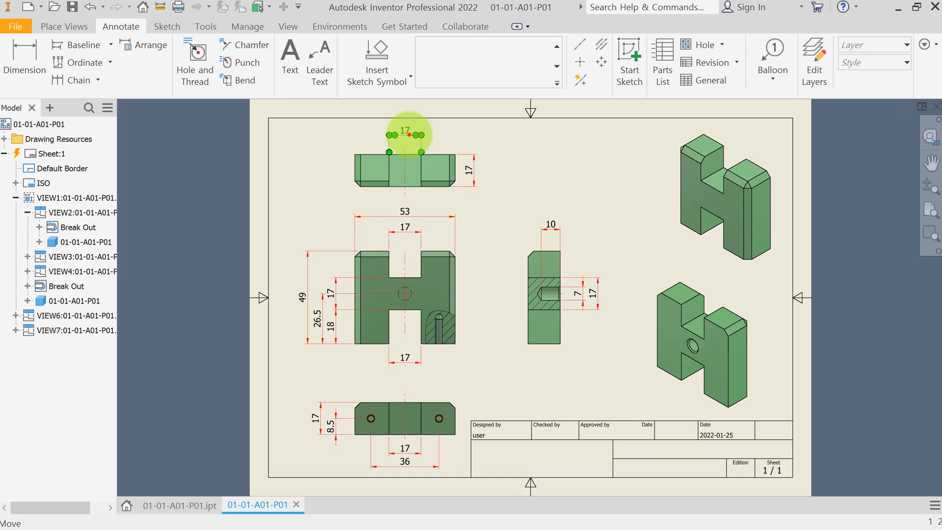
{"action": "double_click", "coordinate": [408, 133]}
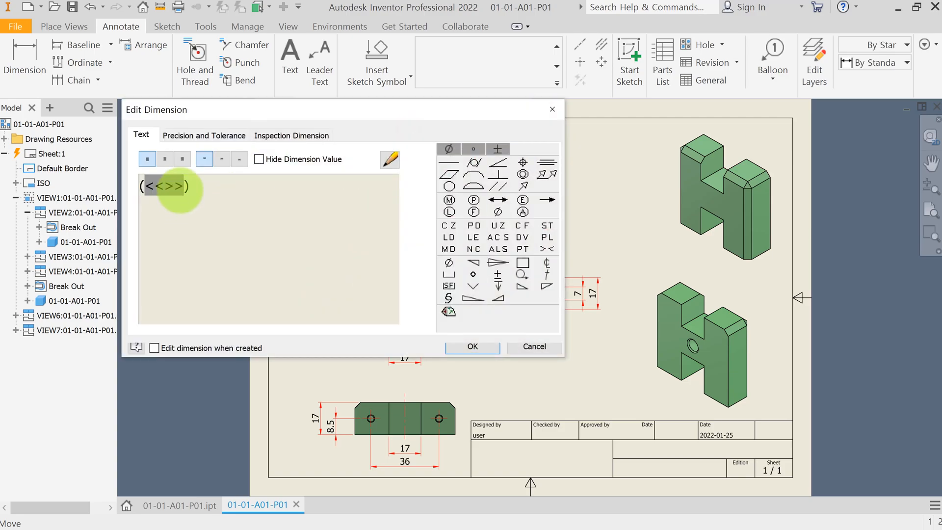
{"action": "left_click", "coordinate": [184, 185]}
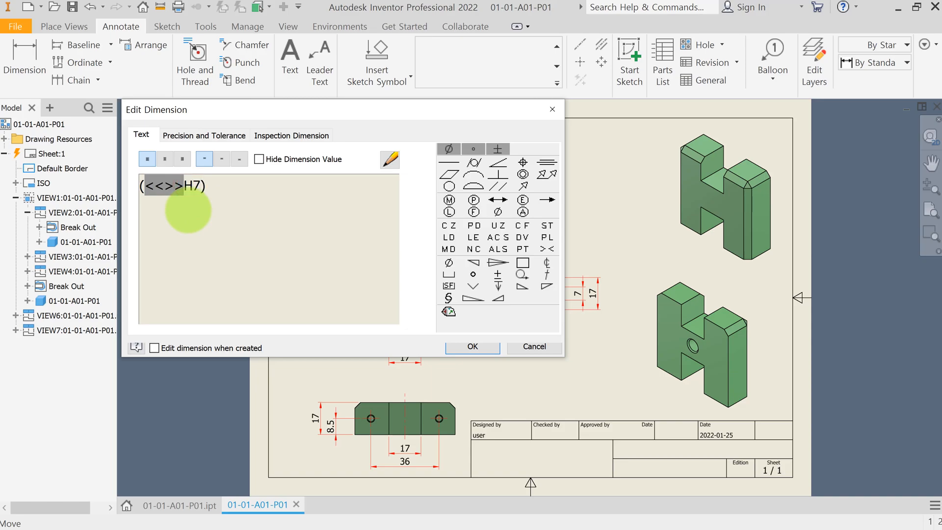
{"action": "left_click", "coordinate": [477, 349]}
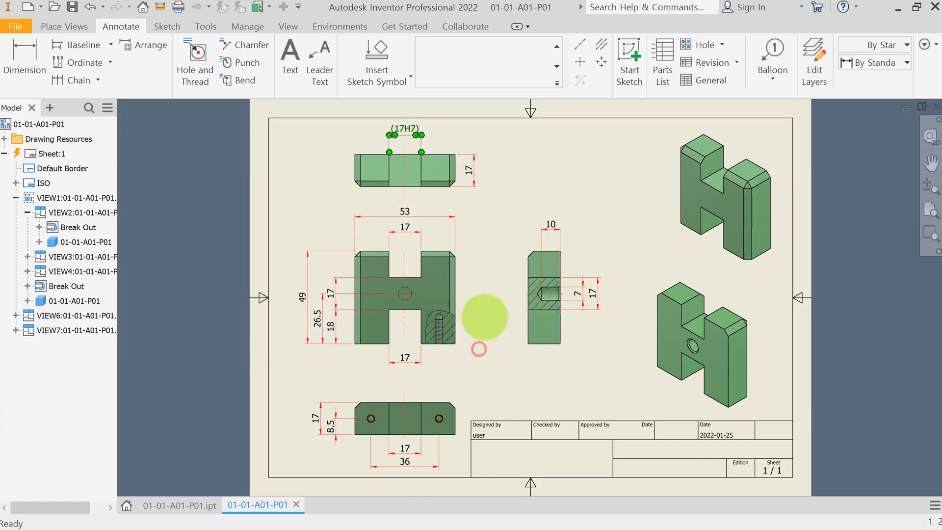
{"action": "left_click", "coordinate": [525, 154]}
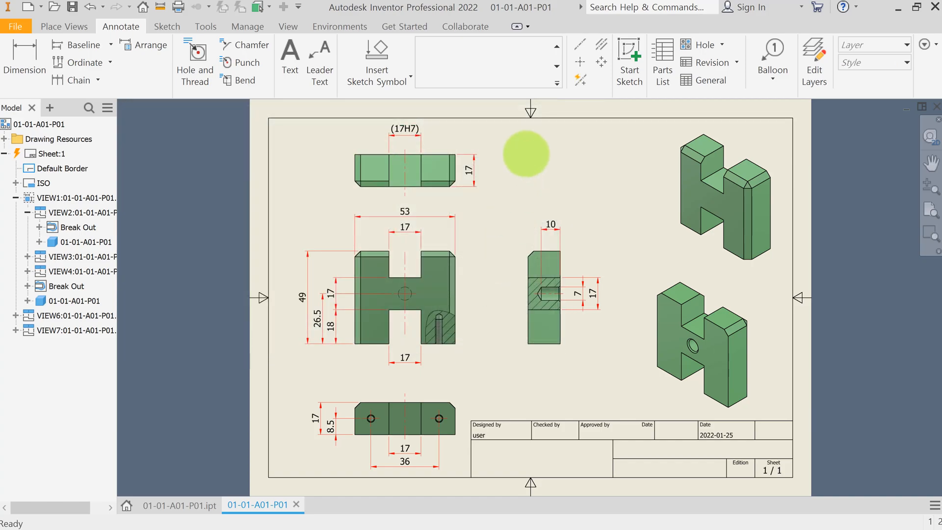
Step: Append the H7 tolerance class to the front view's upper slot width dimension
{"action": "left_click", "coordinate": [407, 227]}
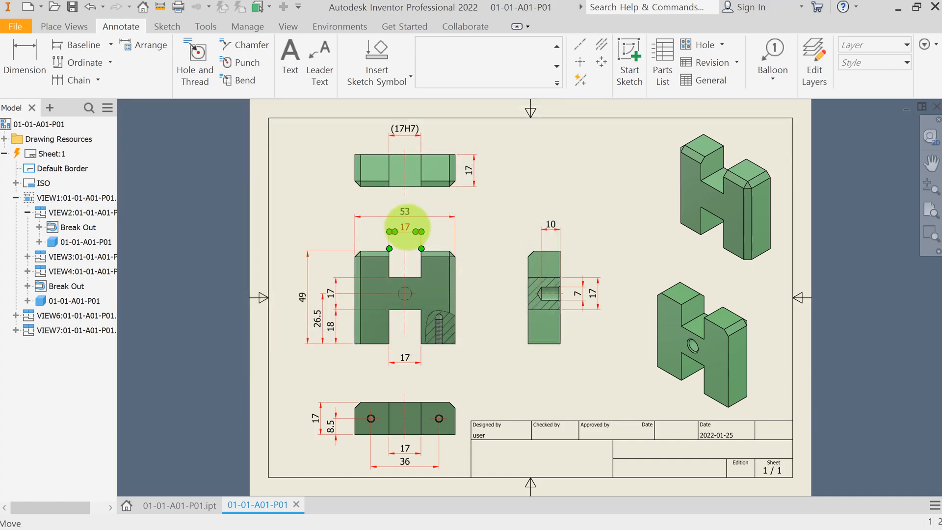
{"action": "double_click", "coordinate": [406, 227]}
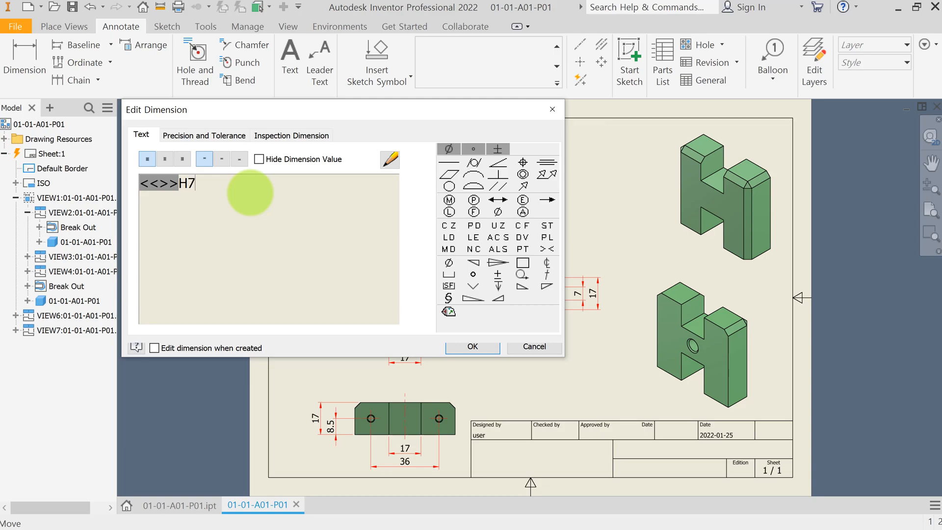
{"action": "left_click", "coordinate": [480, 348]}
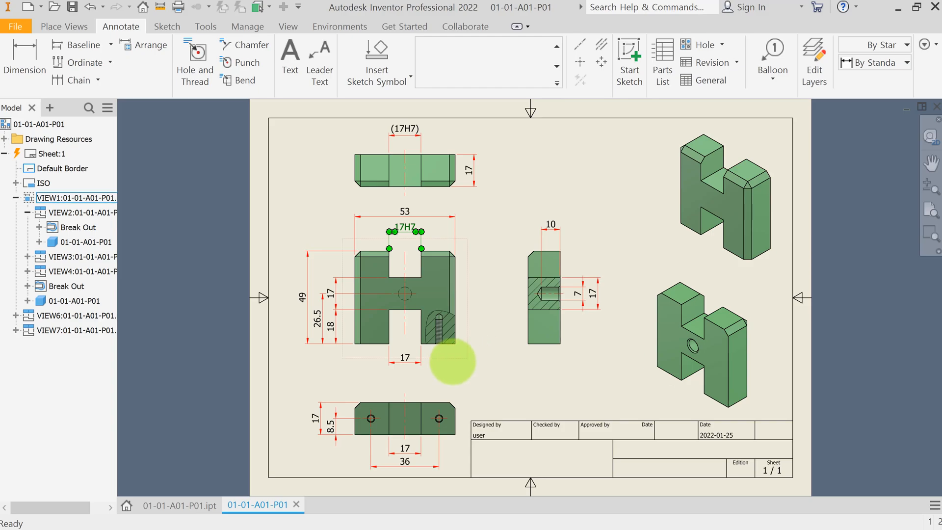
Step: Append H7 to the front view's 18 dimension and g6 to its 17 slot-height dimension
{"action": "left_click", "coordinate": [335, 330]}
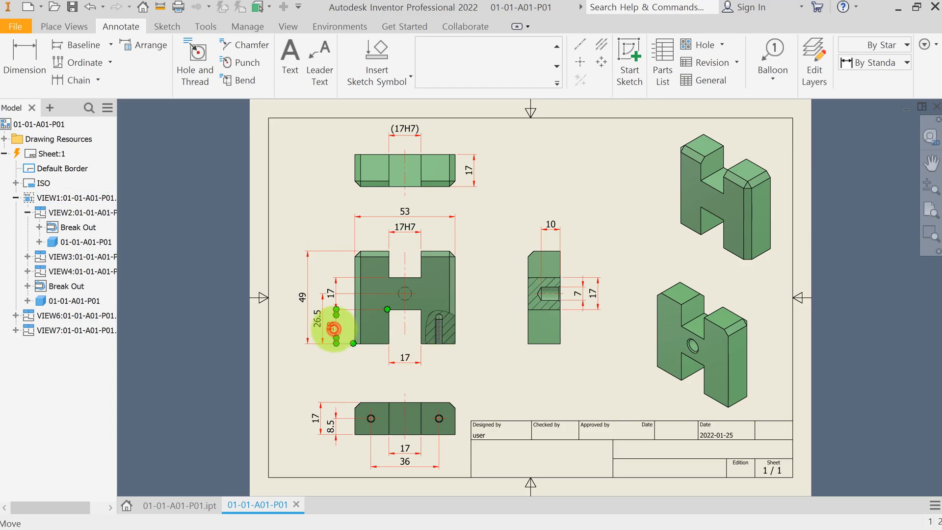
{"action": "double_click", "coordinate": [334, 329]}
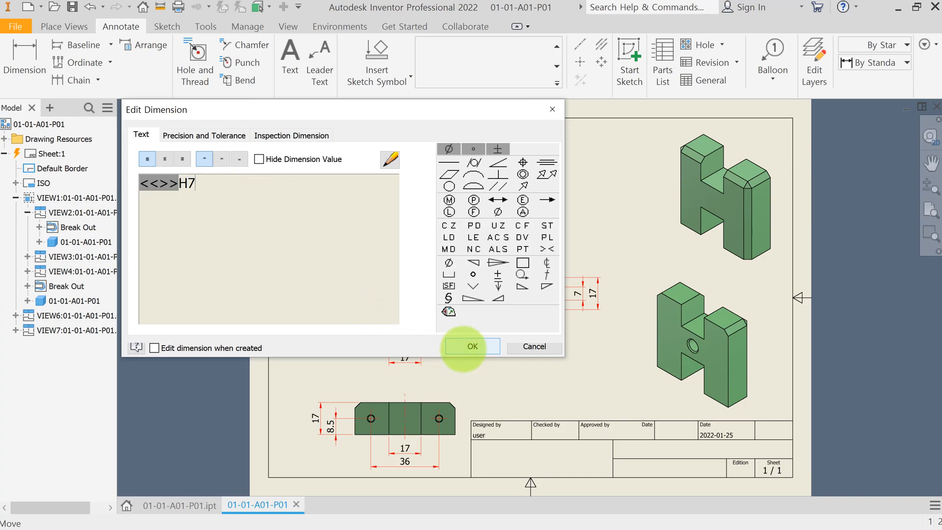
{"action": "left_click", "coordinate": [464, 347]}
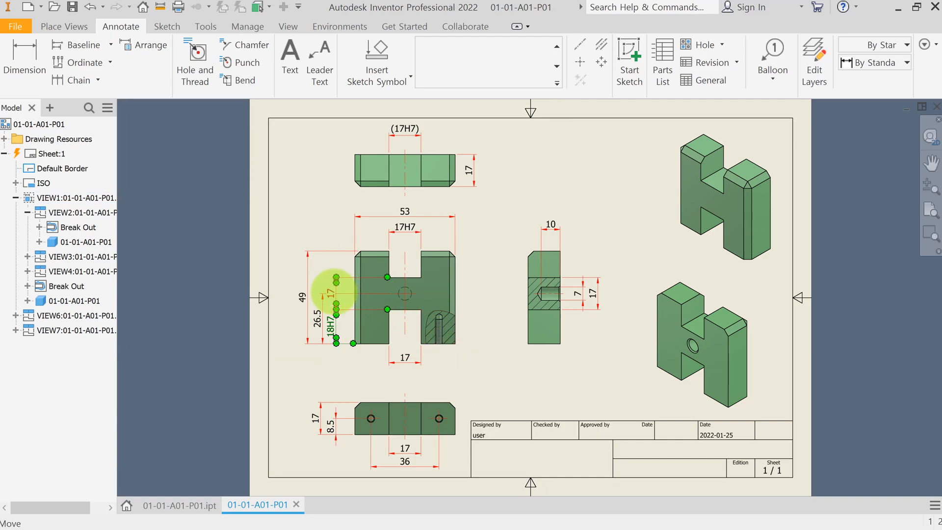
{"action": "double_click", "coordinate": [332, 292]}
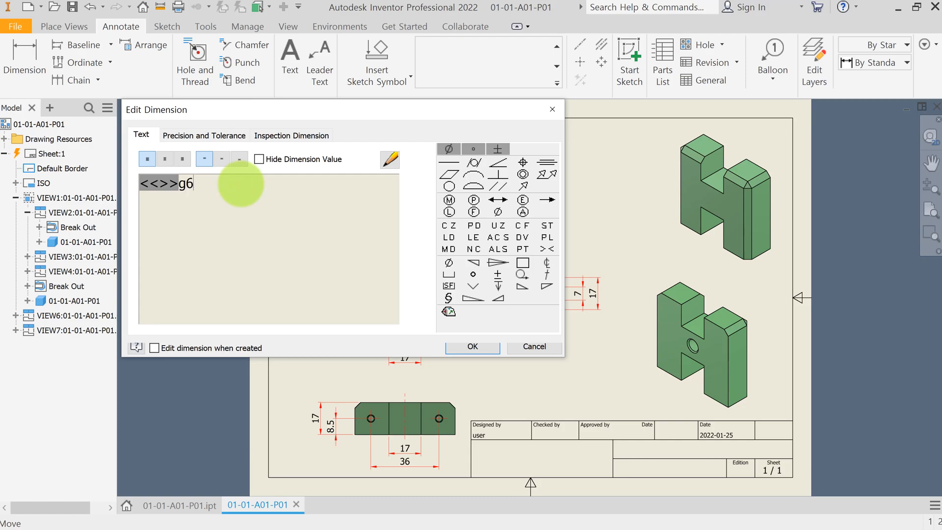
{"action": "left_click", "coordinate": [448, 346]}
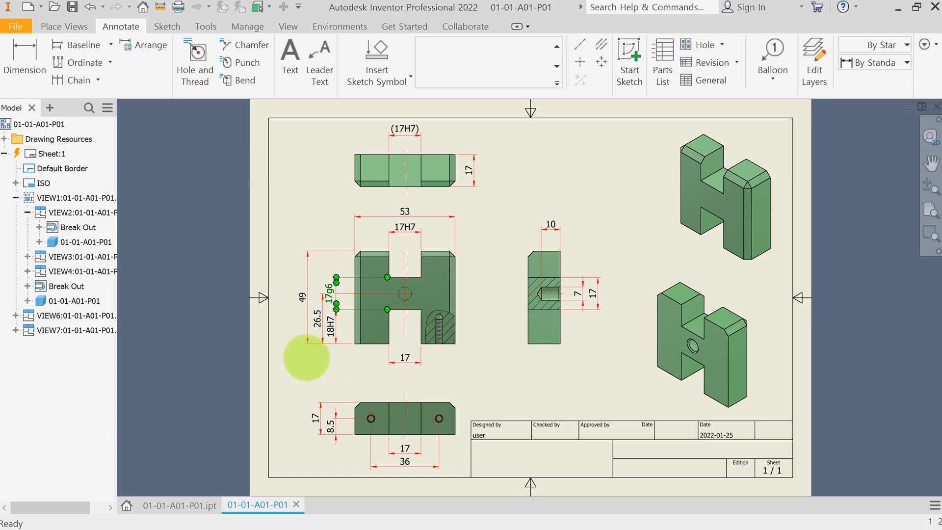
Step: Set the 26.5 hole-centre dimension's tolerance method to Basic
{"action": "left_click", "coordinate": [318, 320]}
{"action": "double_click", "coordinate": [317, 321]}
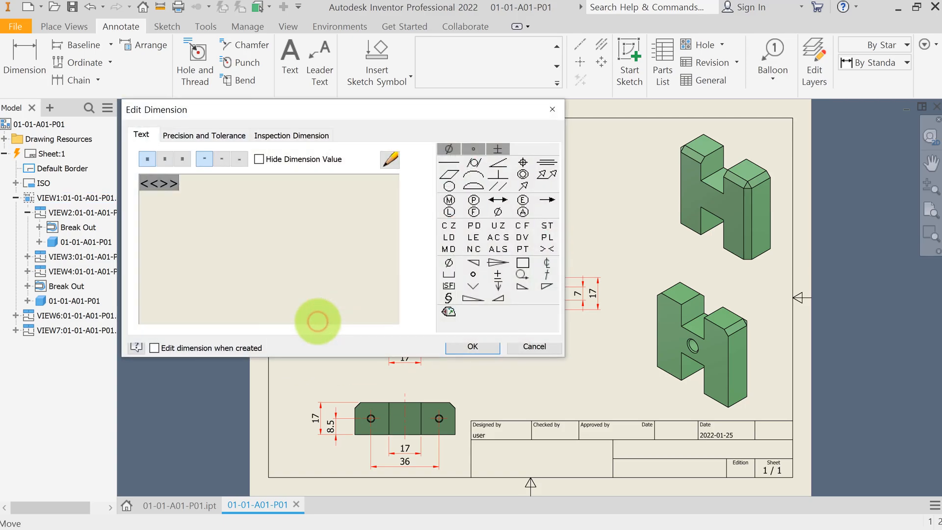
{"action": "left_click", "coordinate": [222, 136]}
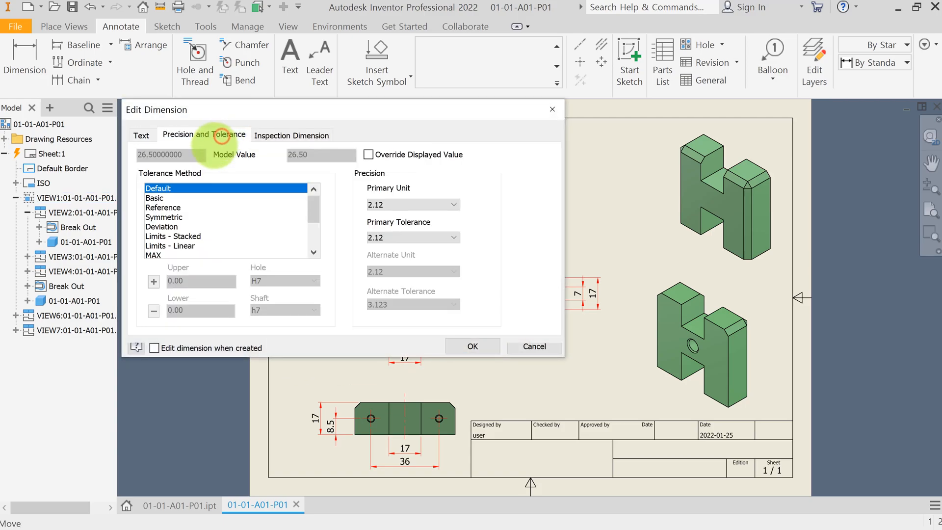
{"action": "left_click", "coordinate": [160, 199]}
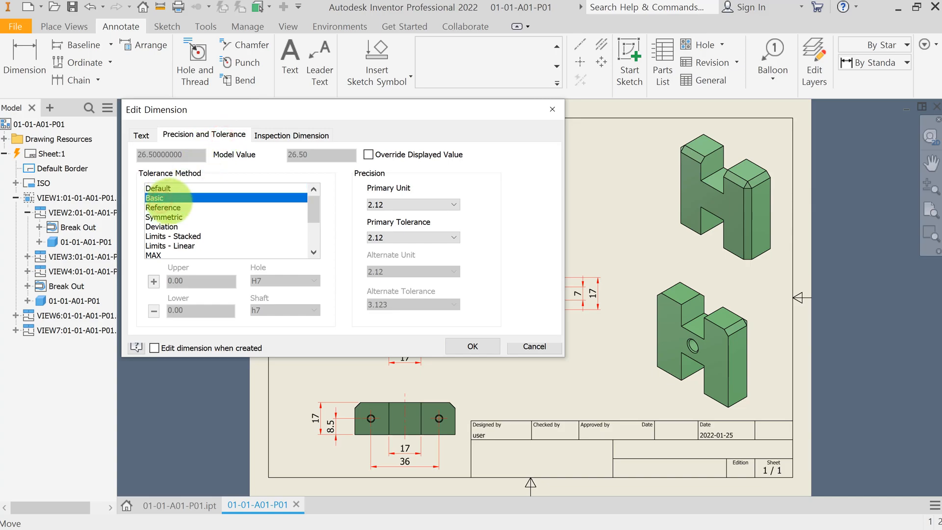
{"action": "left_click", "coordinate": [472, 347]}
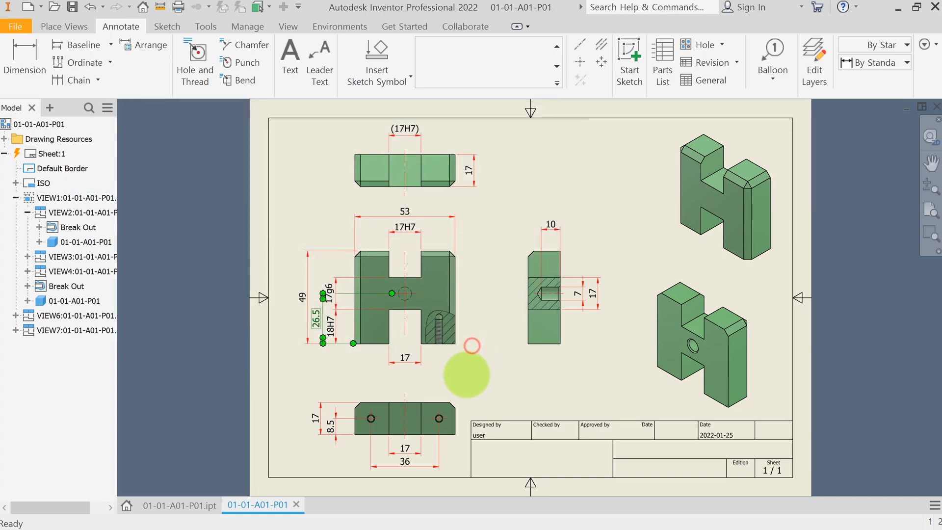
{"action": "left_click", "coordinate": [478, 365]}
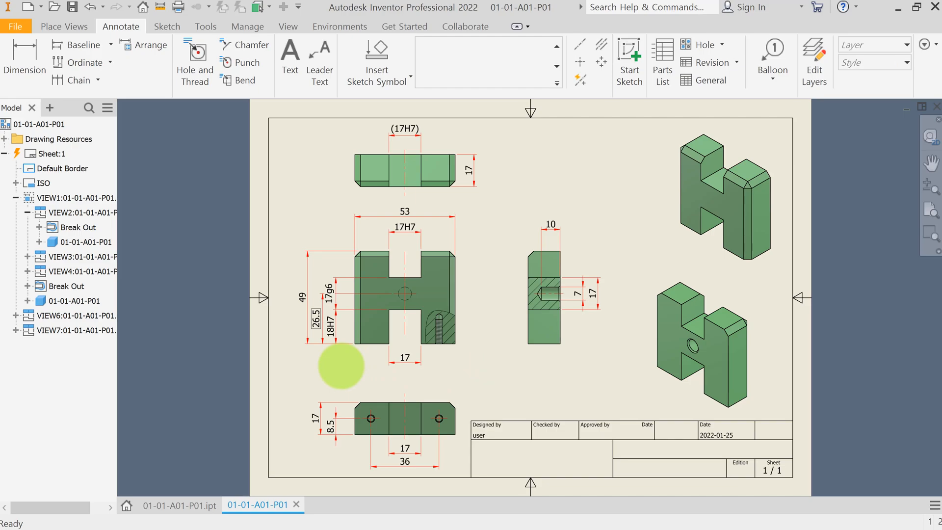
Step: Append H7 to the front view's lower slot width dimension
{"action": "double_click", "coordinate": [405, 360]}
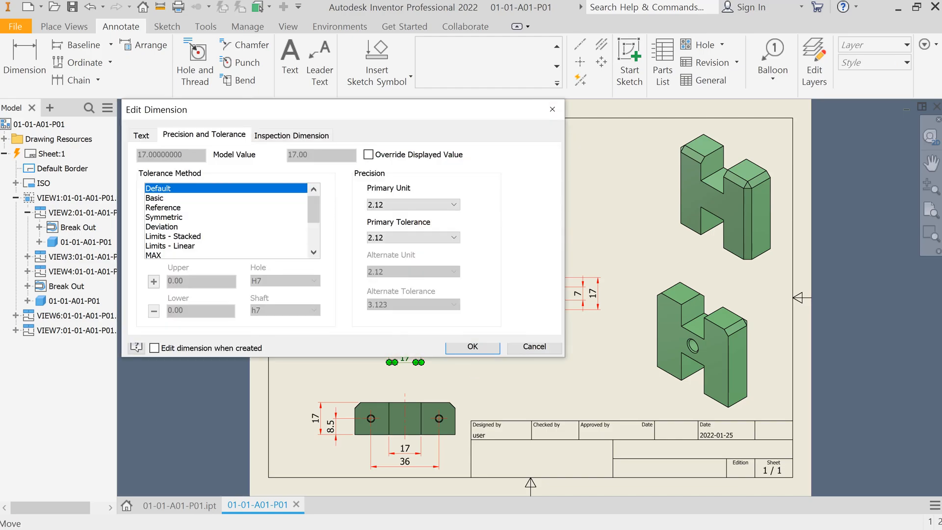
{"action": "type", "text": "7"}
{"action": "left_click", "coordinate": [472, 347]}
Step: Edit the bottom view's slot width dimension text to read (17H7)
{"action": "double_click", "coordinate": [405, 449]}
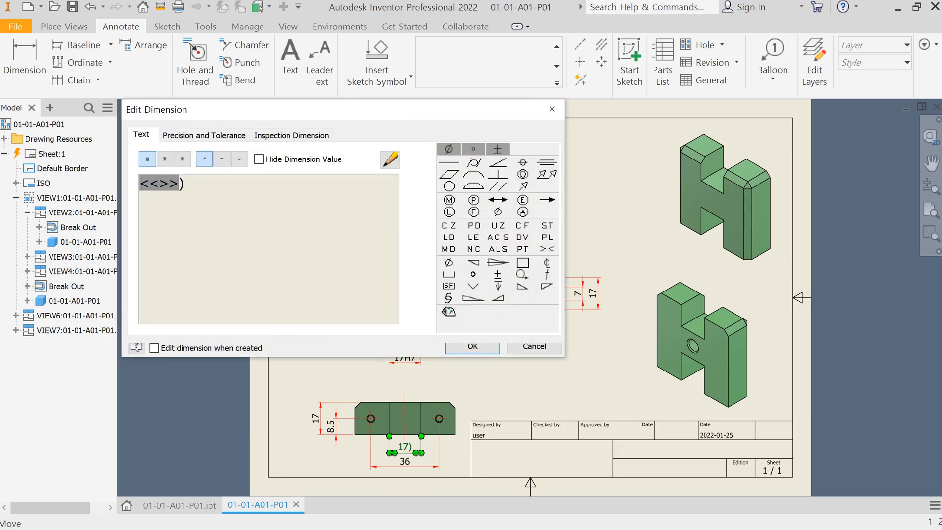
{"action": "key", "text": "Left"}
{"action": "key", "text": "Left"}
{"action": "type", "text": "("}
{"action": "left_click", "coordinate": [472, 346]}
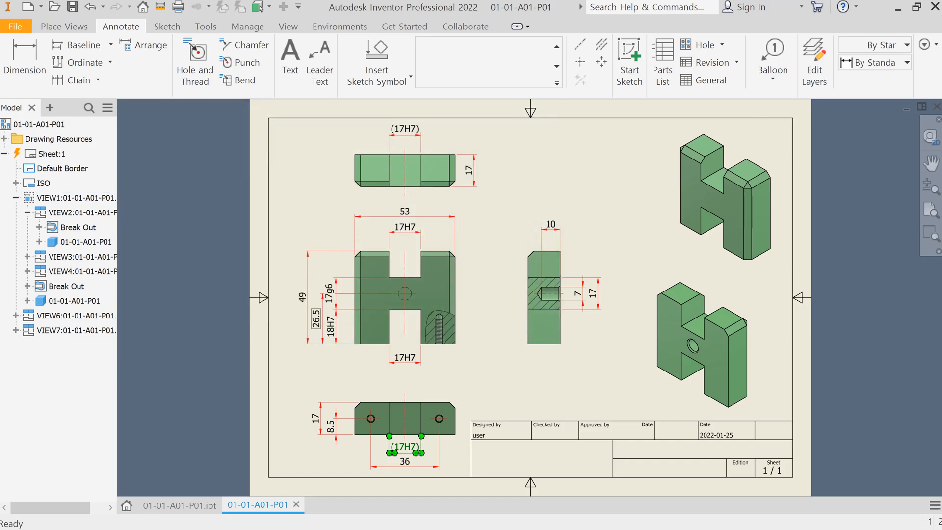
Step: Append H7 to the side view's 7 hole dimension and make its 17 dimension read (17g6)
{"action": "double_click", "coordinate": [578, 294]}
{"action": "type", "text": "H"}
{"action": "left_click", "coordinate": [472, 346]}
{"action": "double_click", "coordinate": [593, 293]}
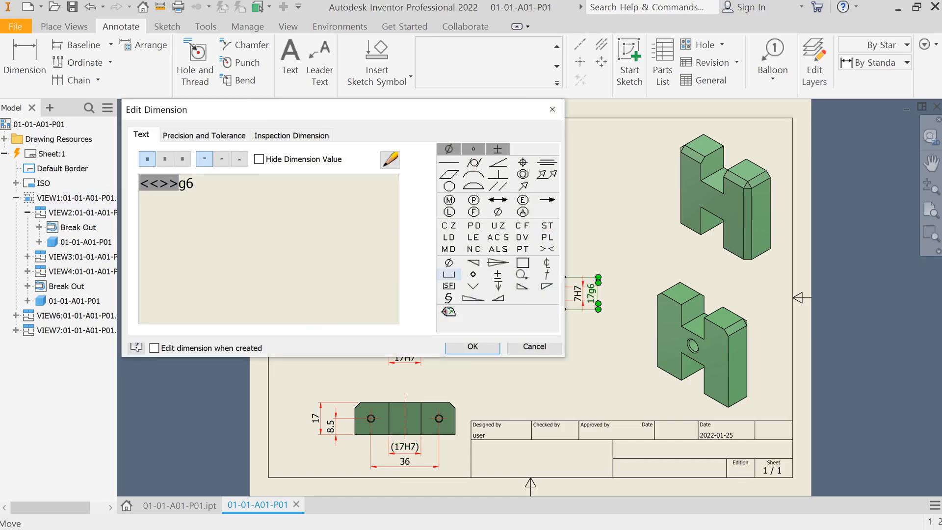
{"action": "left_click", "coordinate": [472, 346]}
Step: Add a diameter symbol in front of the side view's 7H7 hole dimension
{"action": "double_click", "coordinate": [578, 294]}
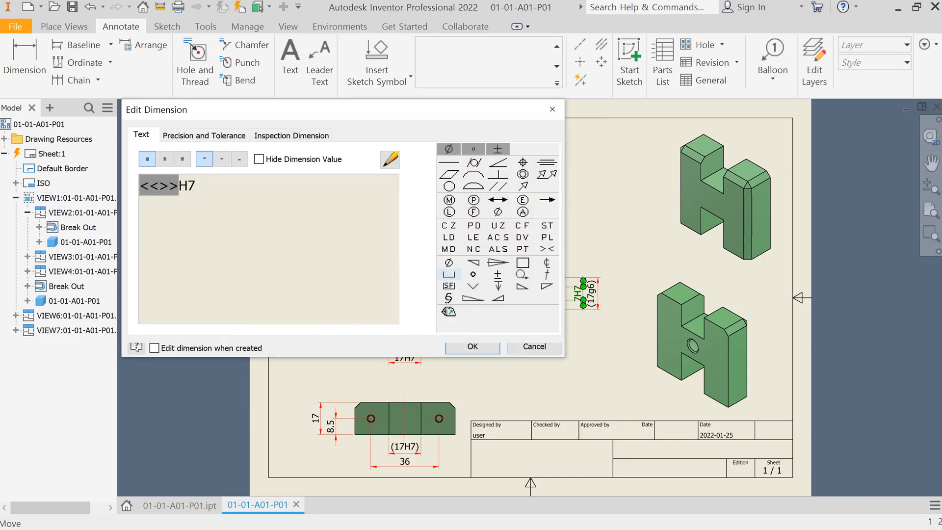
{"action": "left_click", "coordinate": [448, 149]}
{"action": "left_click", "coordinate": [472, 346]}
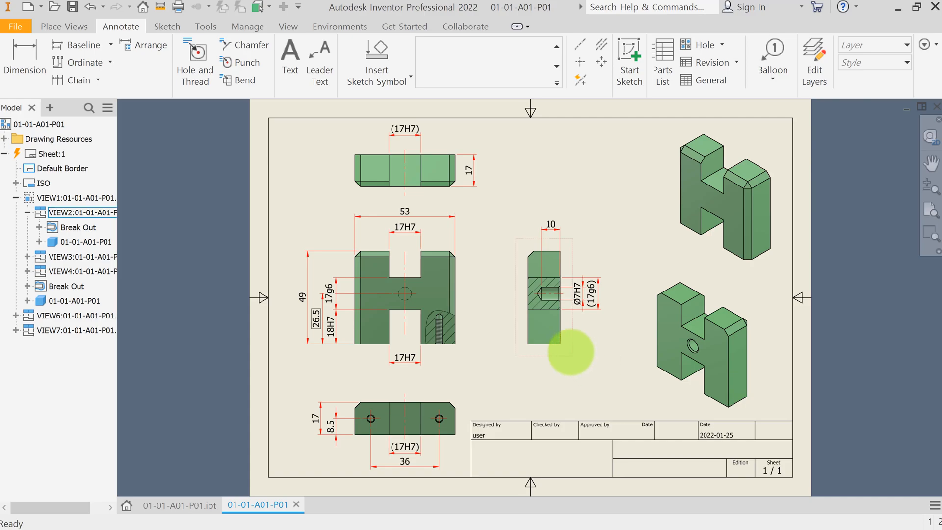
Step: Add a hole and thread note to the left tapped hole in the bottom view
{"action": "left_click", "coordinate": [196, 51]}
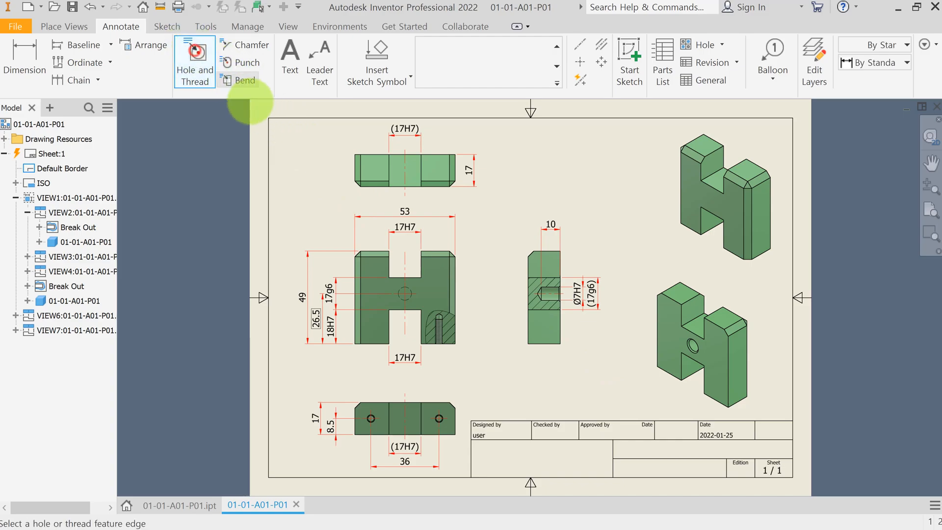
{"action": "scroll", "coordinate": [370, 432], "scroll_direction": "down", "scroll_amount": 3}
{"action": "scroll", "coordinate": [371, 432], "scroll_direction": "down", "scroll_amount": 3}
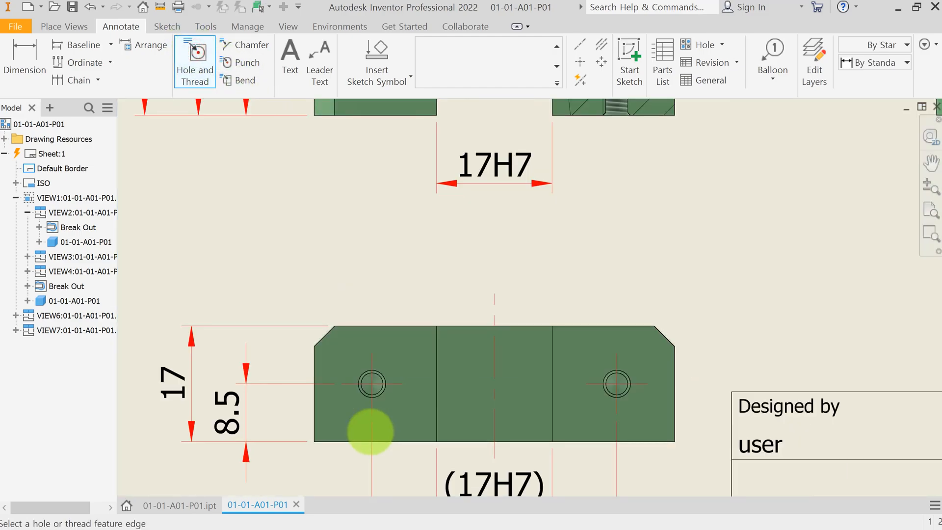
{"action": "left_click", "coordinate": [362, 373]}
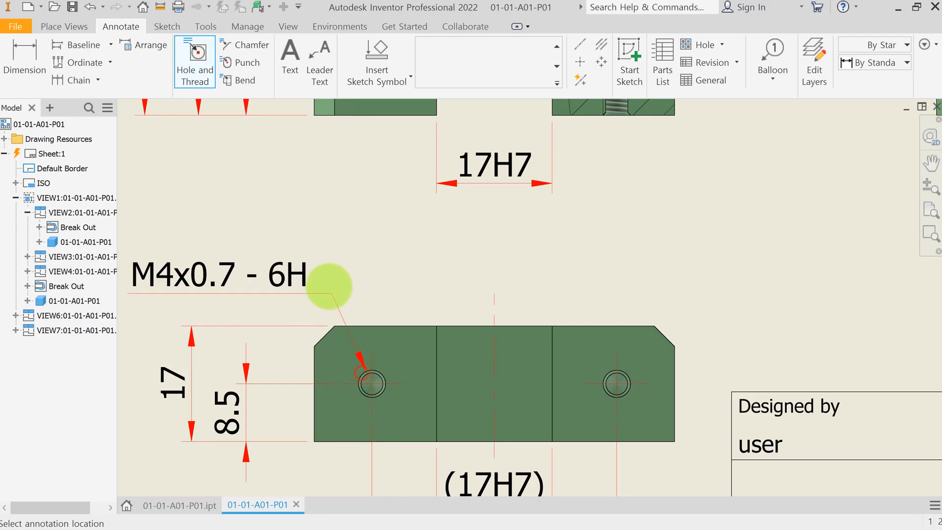
{"action": "left_click", "coordinate": [305, 239]}
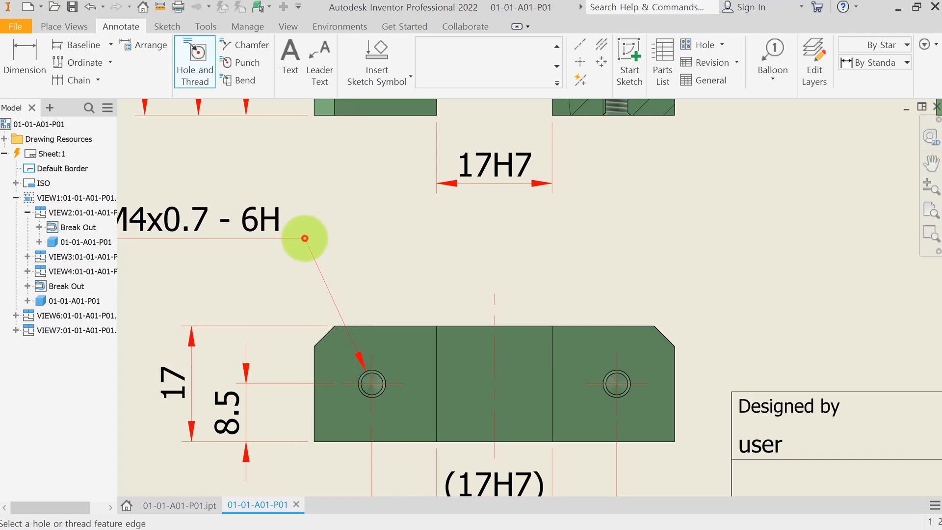
Step: Edit the thread note to add a depth symbol followed by the thread depth value
{"action": "scroll", "coordinate": [360, 244], "scroll_direction": "up", "scroll_amount": 2}
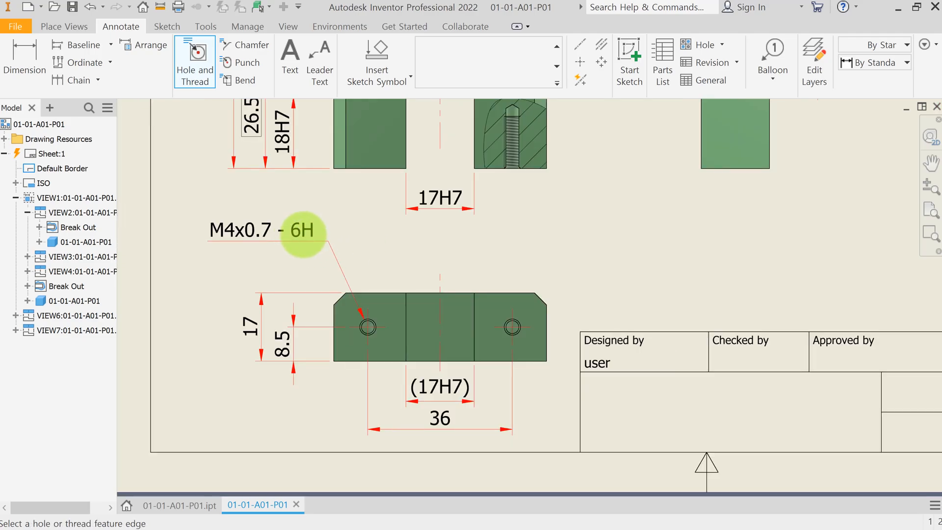
{"action": "left_click", "coordinate": [302, 234]}
{"action": "double_click", "coordinate": [302, 234]}
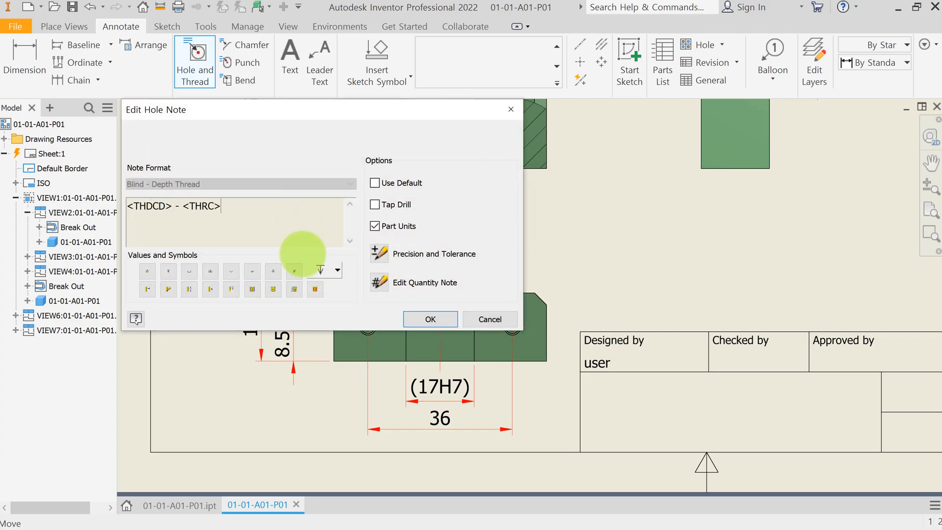
{"action": "left_click", "coordinate": [321, 269]}
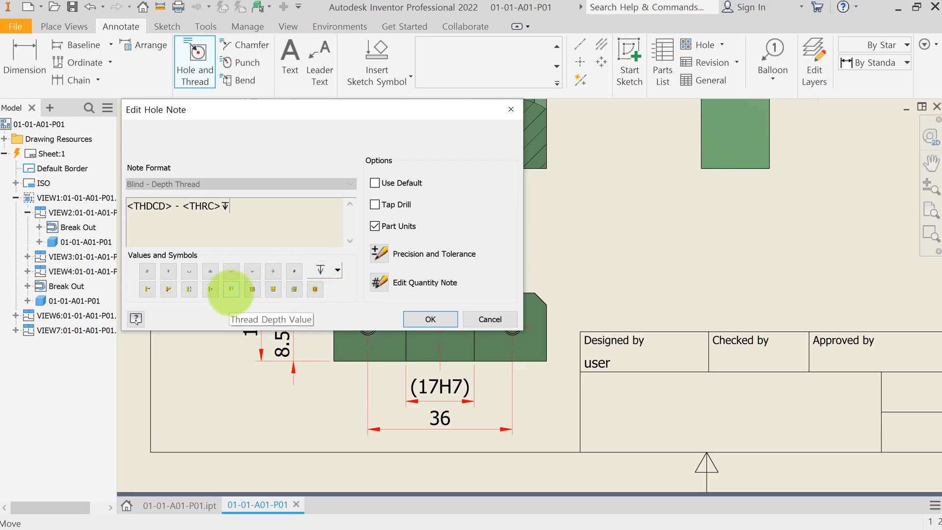
{"action": "left_click", "coordinate": [230, 290]}
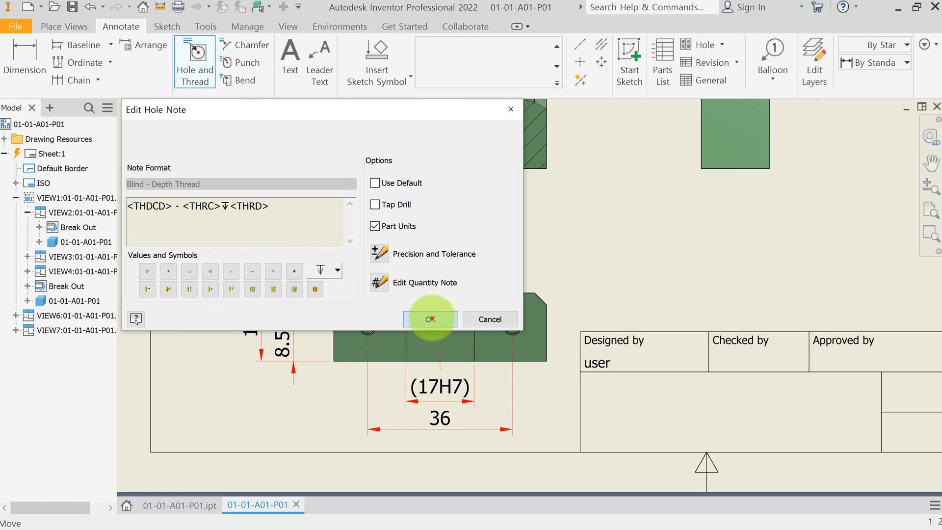
{"action": "left_click", "coordinate": [431, 319]}
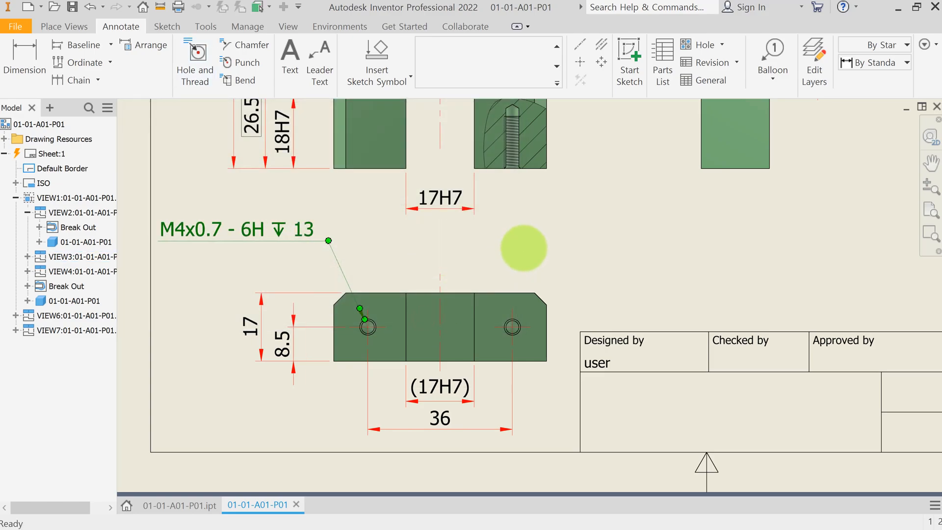
Step: Prefix the thread note with 2- to indicate two holes
{"action": "left_click", "coordinate": [524, 248]}
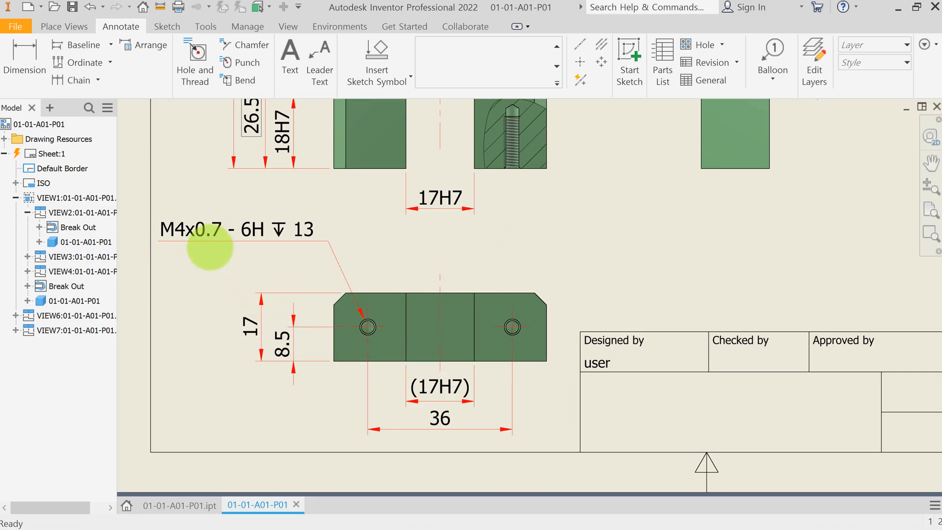
{"action": "double_click", "coordinate": [169, 230]}
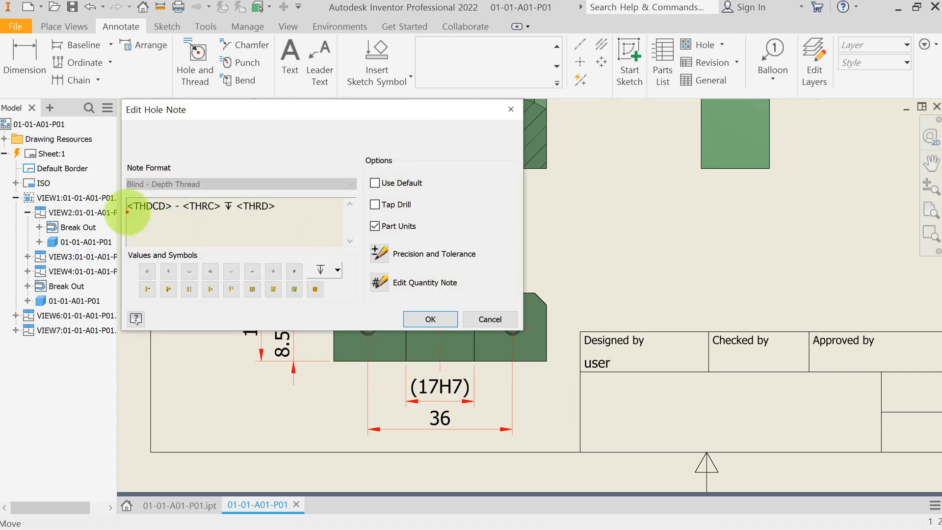
{"action": "left_click", "coordinate": [127, 212]}
{"action": "type", "text": "2-"}
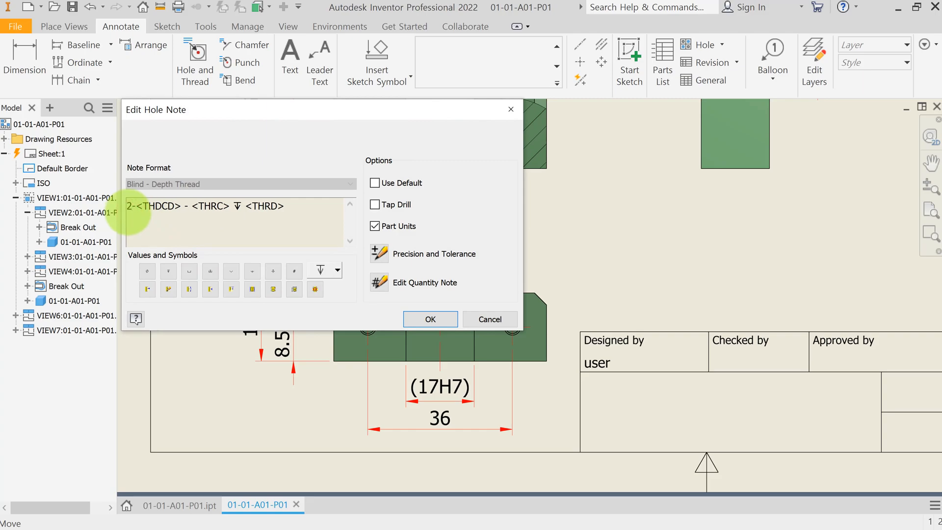
{"action": "left_click", "coordinate": [430, 319]}
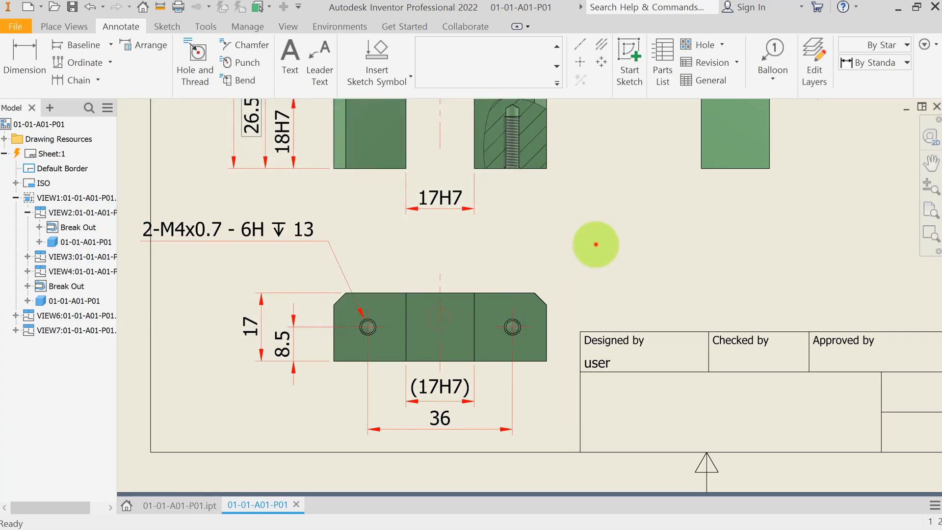
Step: Move the thread note slightly down and to the right
{"action": "left_click", "coordinate": [596, 244]}
{"action": "left_click_drag", "start_coordinate": [328, 242], "coordinate": [343, 258]}
{"action": "left_click", "coordinate": [459, 248]}
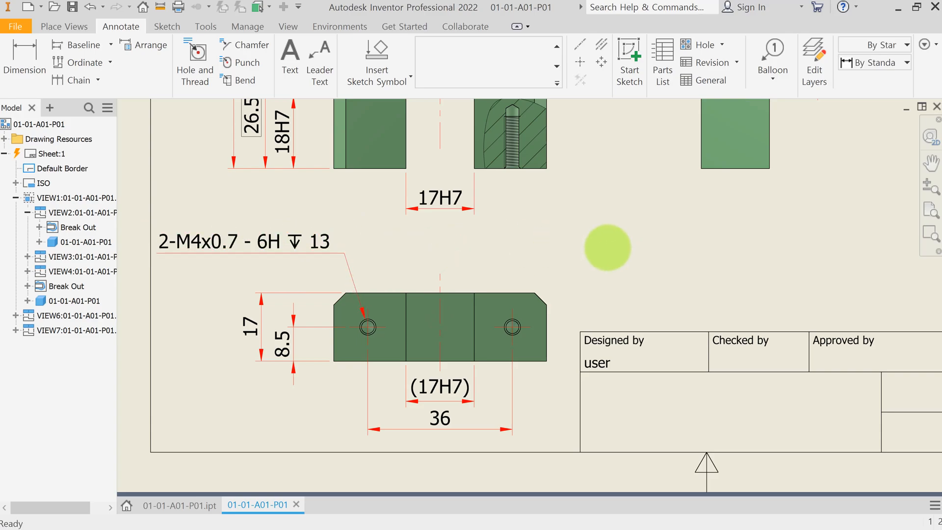
Step: Add a C3.0 leader note pointing at the upper right chamfer of the bottom view
{"action": "left_click", "coordinate": [320, 55]}
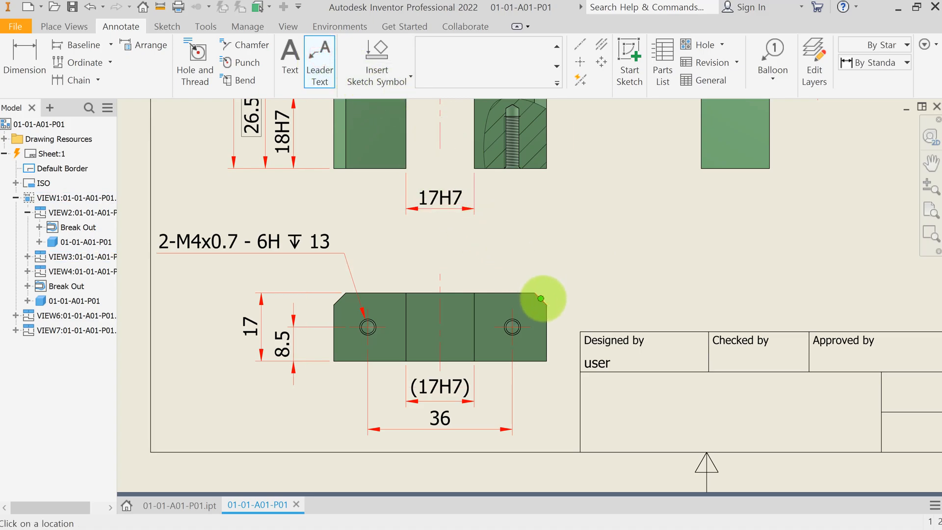
{"action": "left_click", "coordinate": [541, 298]}
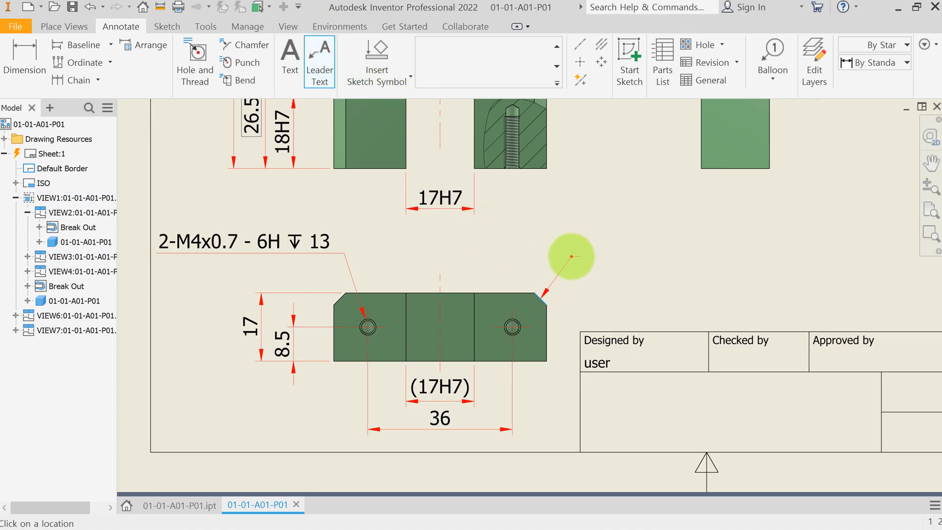
{"action": "left_click", "coordinate": [571, 256]}
{"action": "right_click", "coordinate": [596, 270]}
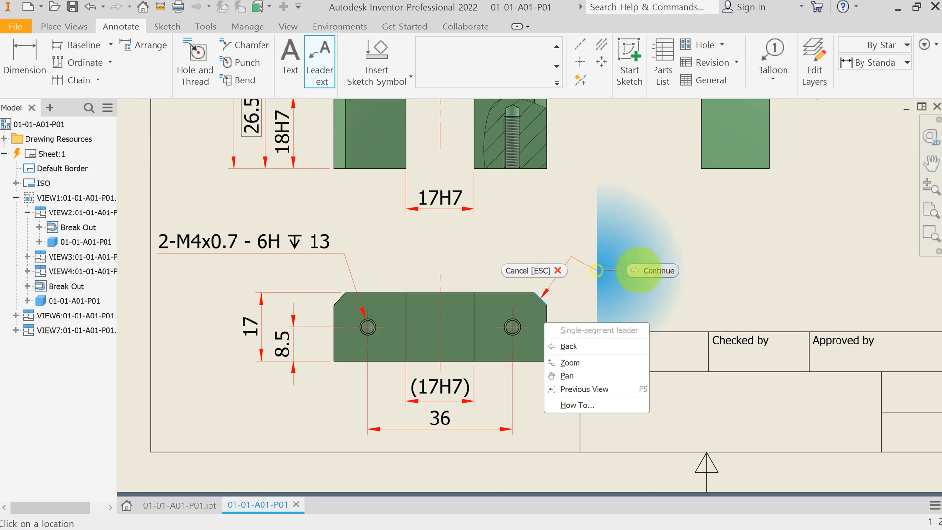
{"action": "left_click", "coordinate": [653, 269]}
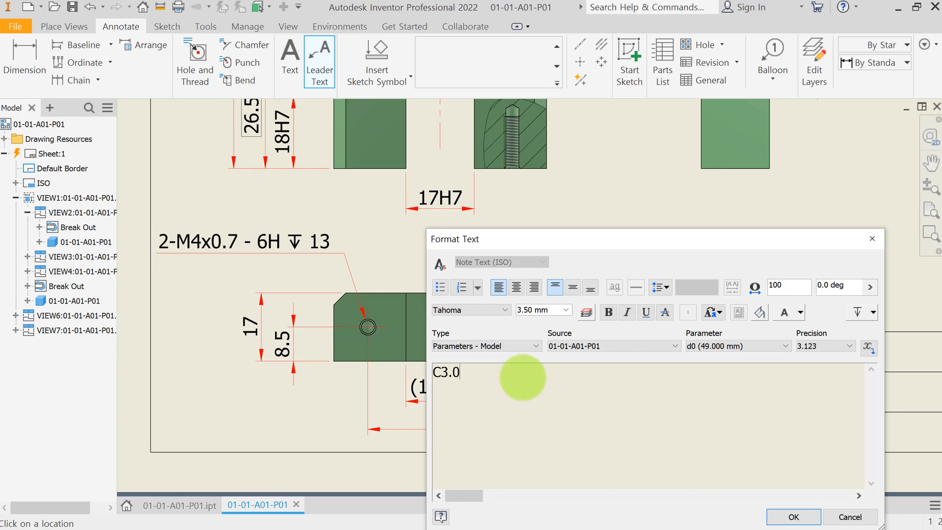
{"action": "left_click", "coordinate": [799, 516]}
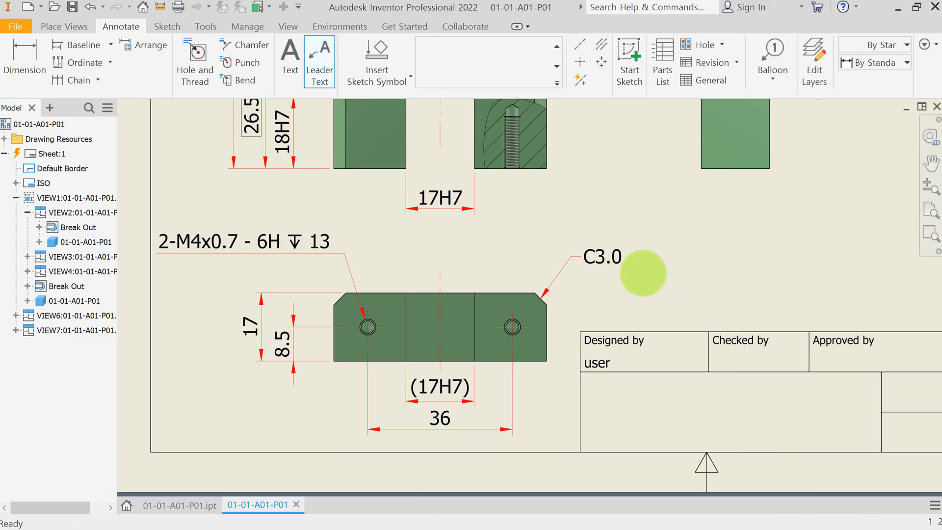
{"action": "key", "text": "Escape"}
Step: Arrange the front view's vertical dimensions on its left side
{"action": "middle_click", "coordinate": [652, 274]}
{"action": "middle_click", "coordinate": [653, 274]}
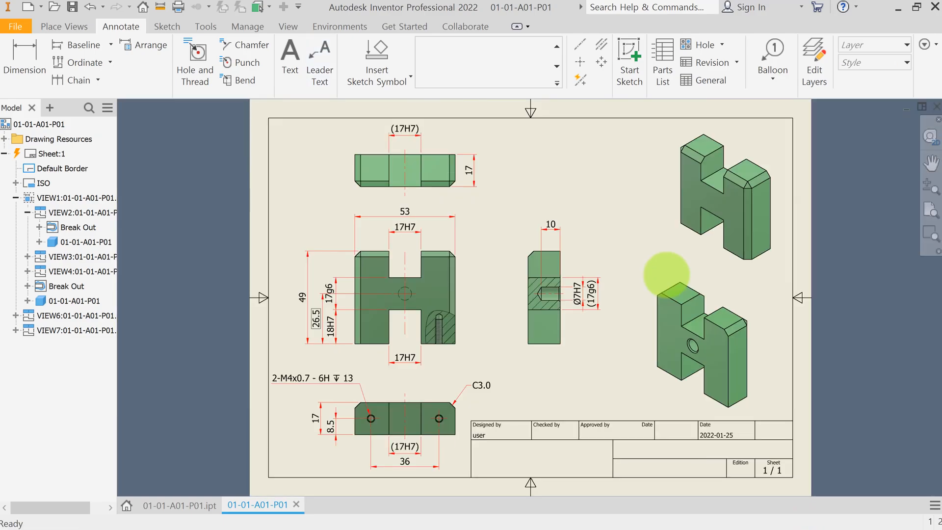
{"action": "left_click_drag", "start_coordinate": [340, 231], "coordinate": [299, 356]}
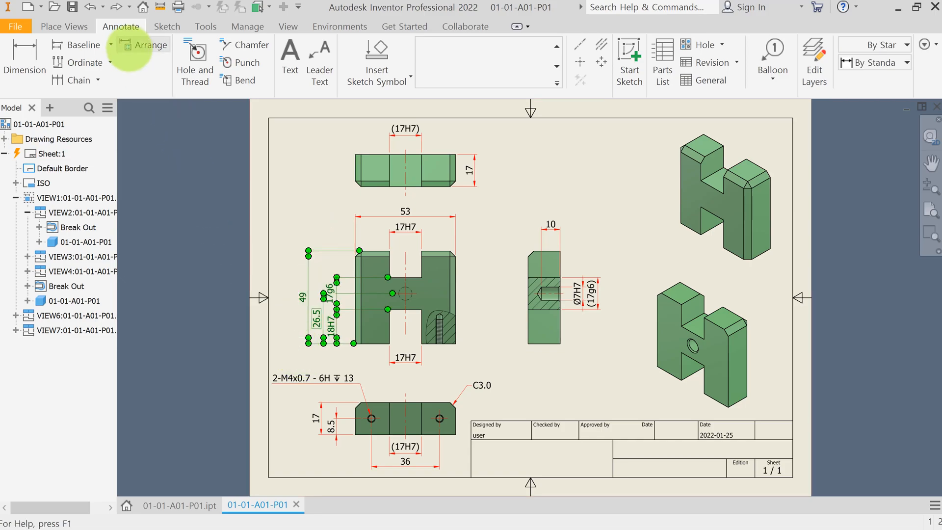
{"action": "left_click", "coordinate": [142, 45]}
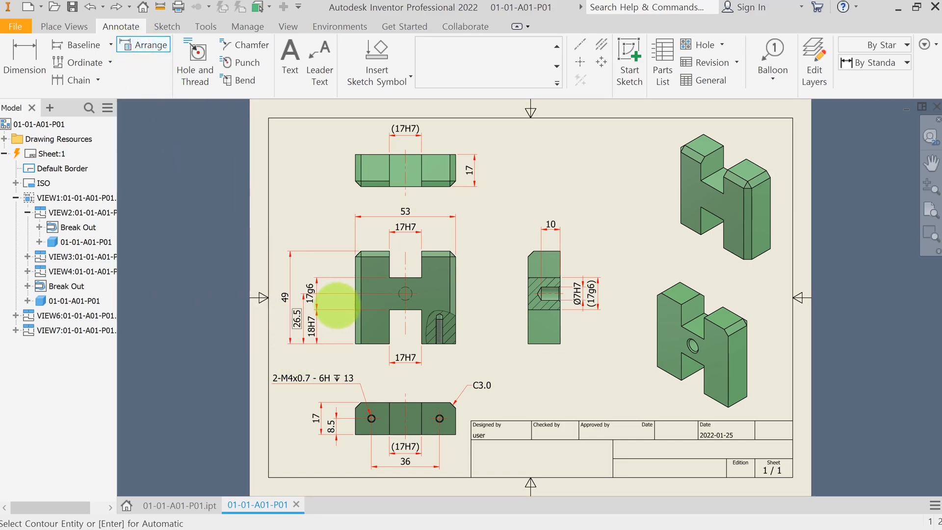
{"action": "left_click", "coordinate": [352, 308]}
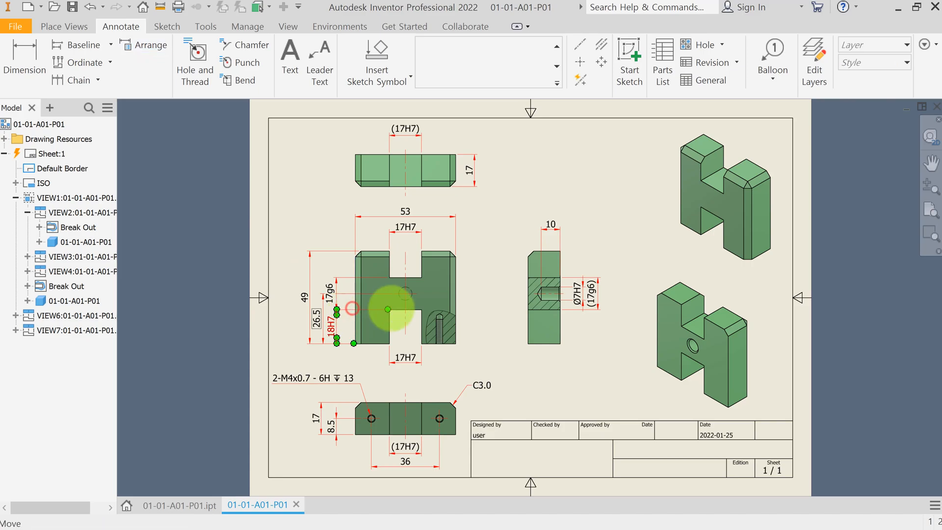
{"action": "left_click", "coordinate": [479, 310]}
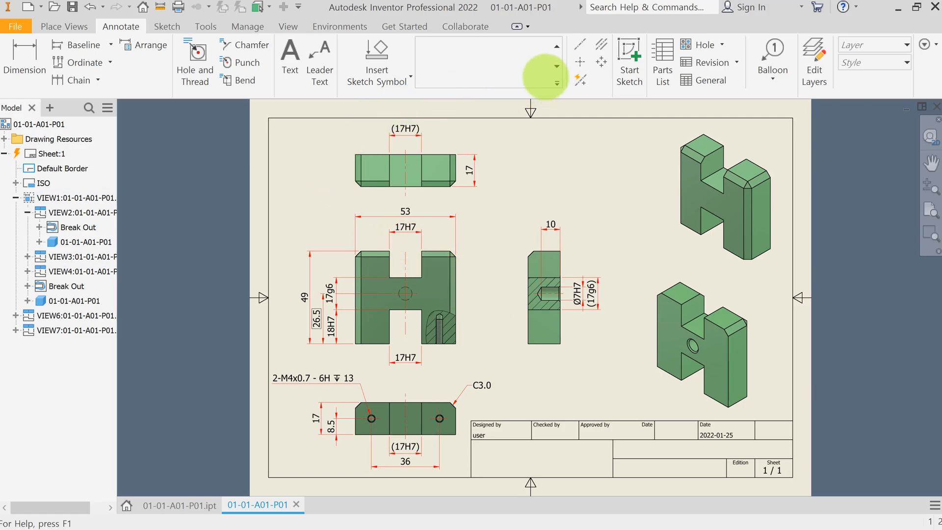
Step: Place a machined surface texture symbol with requirement y on the front view's upper slot bottom
{"action": "left_click", "coordinate": [557, 83]}
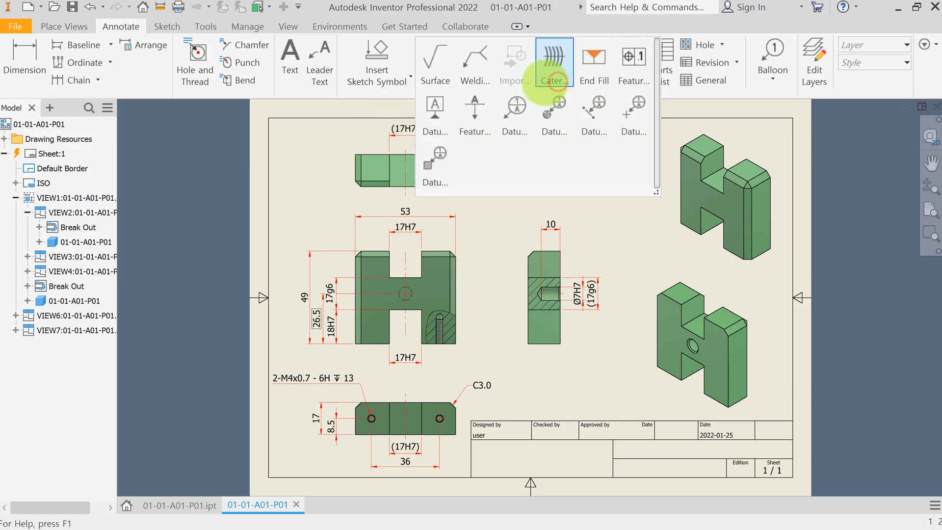
{"action": "left_click", "coordinate": [440, 78]}
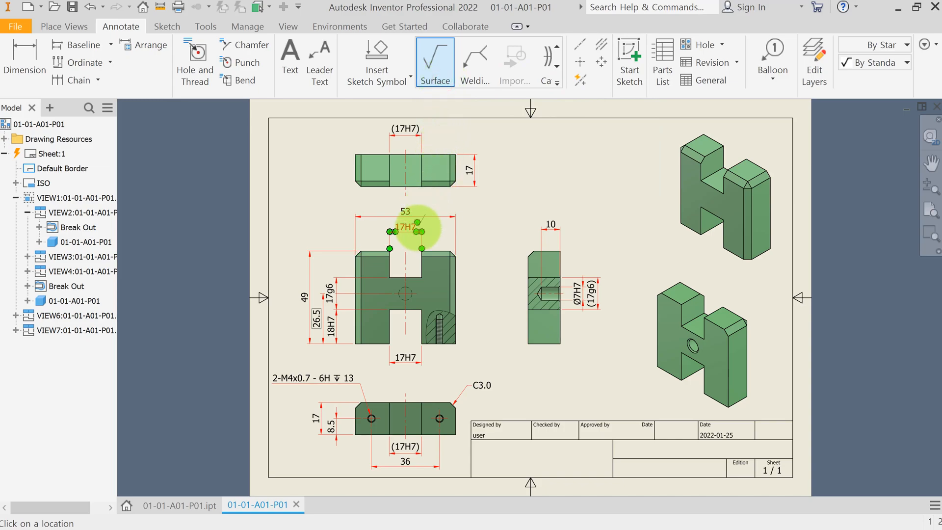
{"action": "left_click", "coordinate": [393, 266]}
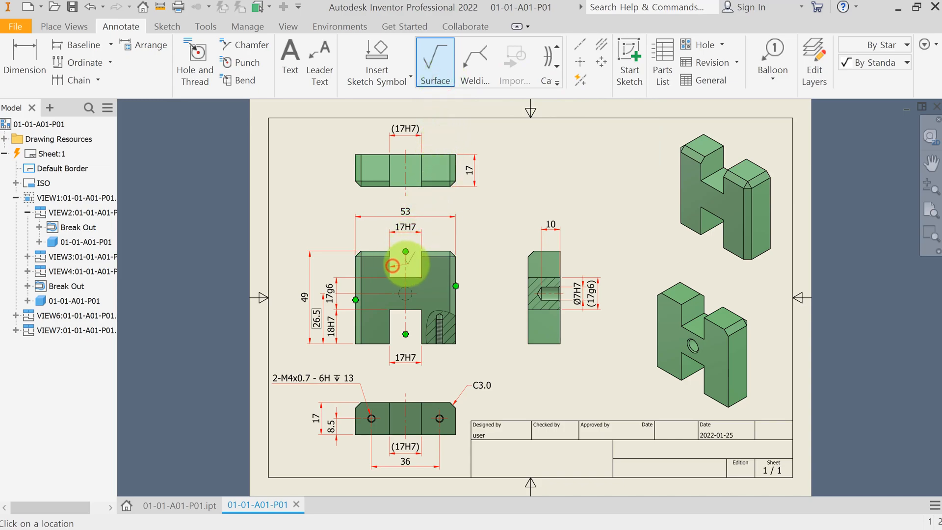
{"action": "right_click", "coordinate": [406, 264]}
{"action": "left_click", "coordinate": [444, 263]}
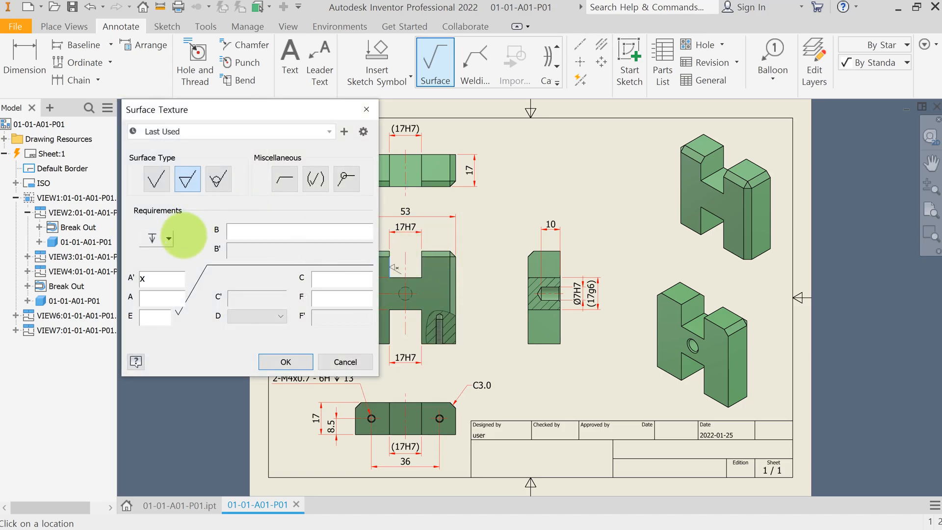
{"action": "double_click", "coordinate": [165, 281]}
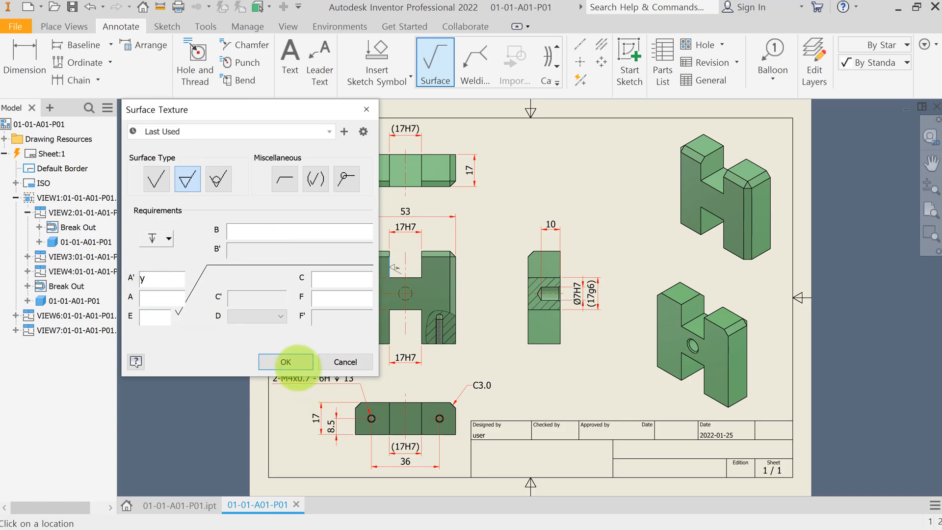
{"action": "left_click", "coordinate": [291, 362]}
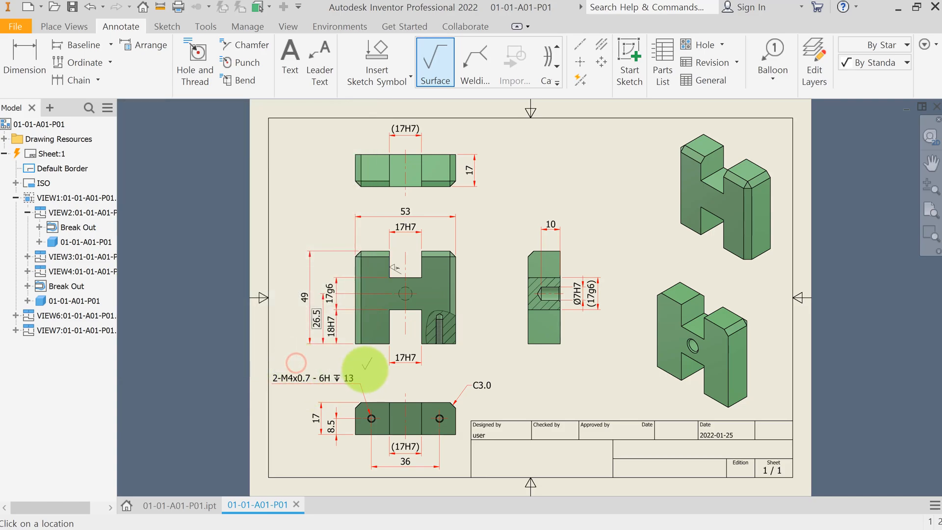
Step: Place a machined surface texture symbol with requirement y on the right side of the front view's upper slot
{"action": "scroll", "coordinate": [365, 371], "scroll_direction": "up", "scroll_amount": 3}
{"action": "middle_click_drag", "start_coordinate": [576, 223], "coordinate": [565, 292]}
{"action": "left_click", "coordinate": [460, 244]}
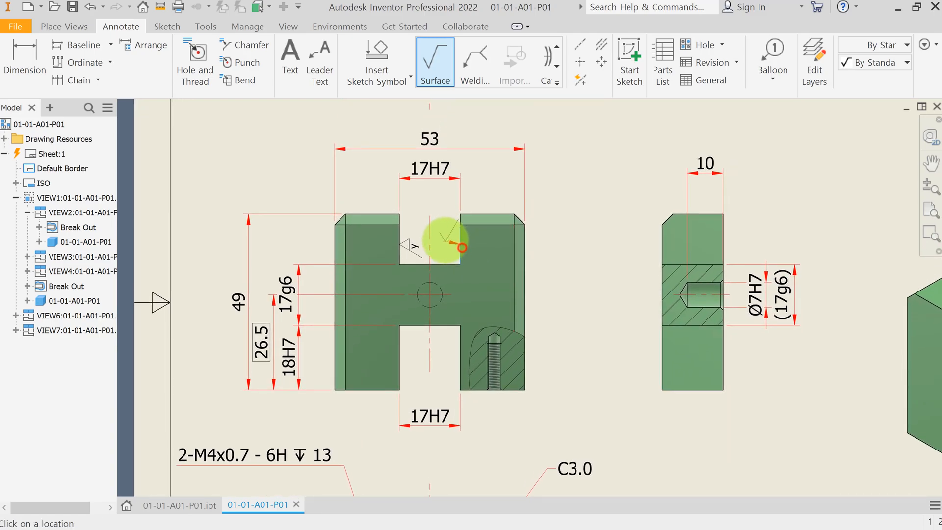
{"action": "right_click", "coordinate": [444, 238]}
{"action": "left_click", "coordinate": [499, 239]}
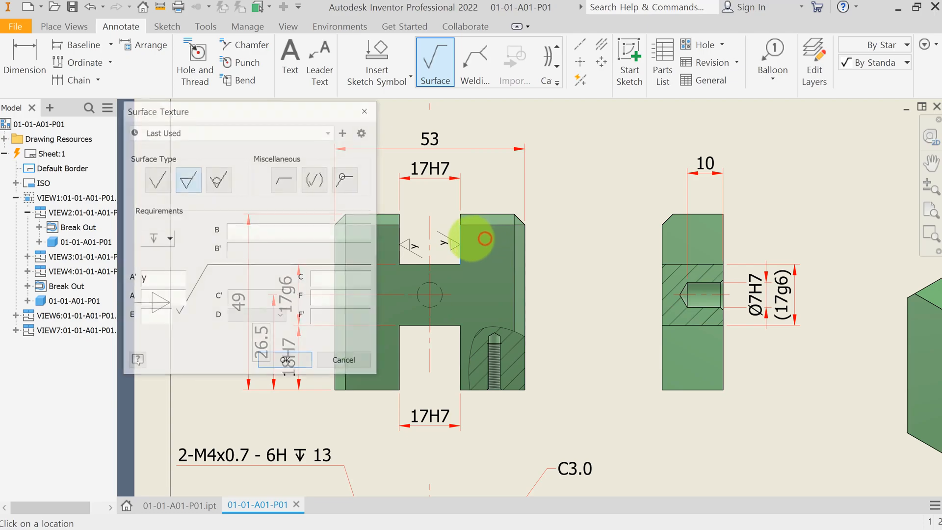
{"action": "left_click", "coordinate": [285, 362]}
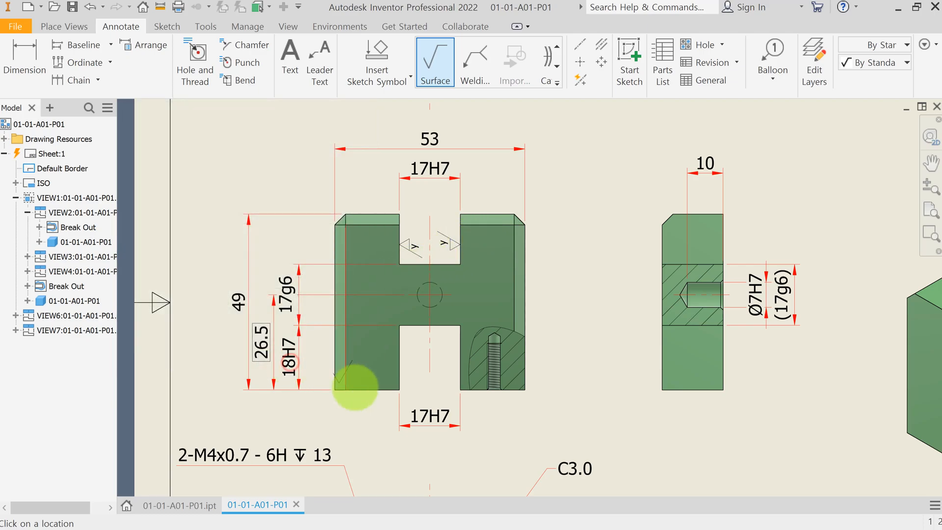
Step: Add machined y surface texture symbols to the faces of the front view's lower slot
{"action": "left_click", "coordinate": [459, 365]}
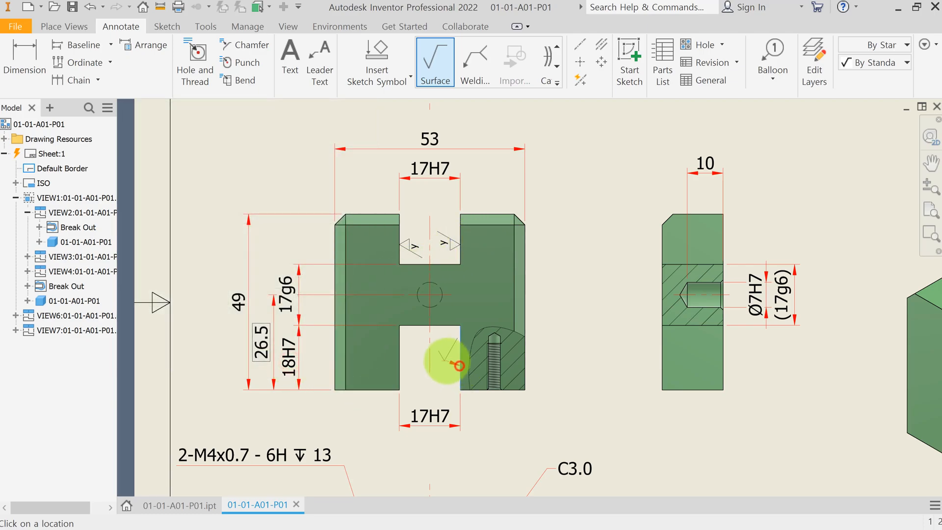
{"action": "right_click", "coordinate": [446, 358]}
{"action": "left_click", "coordinate": [484, 352]}
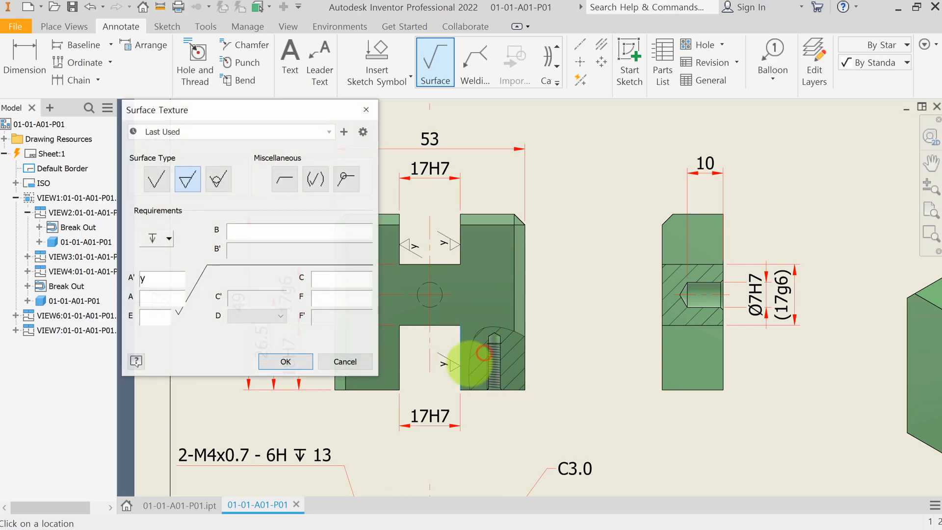
{"action": "left_click", "coordinate": [279, 362]}
{"action": "left_click", "coordinate": [388, 374]}
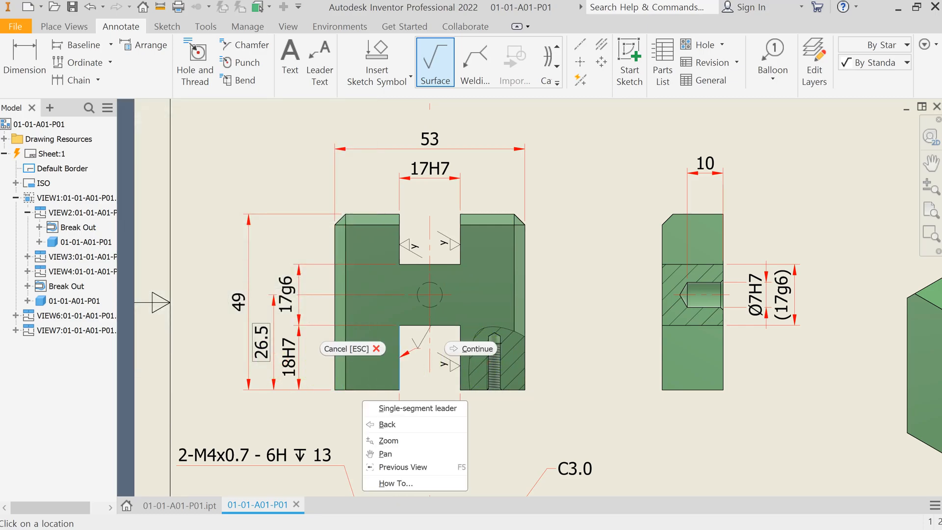
Step: Place machined y surface texture symbols along the front view's left outer faces
{"action": "right_click", "coordinate": [303, 420]}
{"action": "left_click", "coordinate": [296, 288]}
{"action": "left_click", "coordinate": [280, 362]}
{"action": "right_click", "coordinate": [309, 355]}
{"action": "left_click", "coordinate": [305, 284]}
{"action": "left_click", "coordinate": [281, 362]}
{"action": "left_click", "coordinate": [318, 264]}
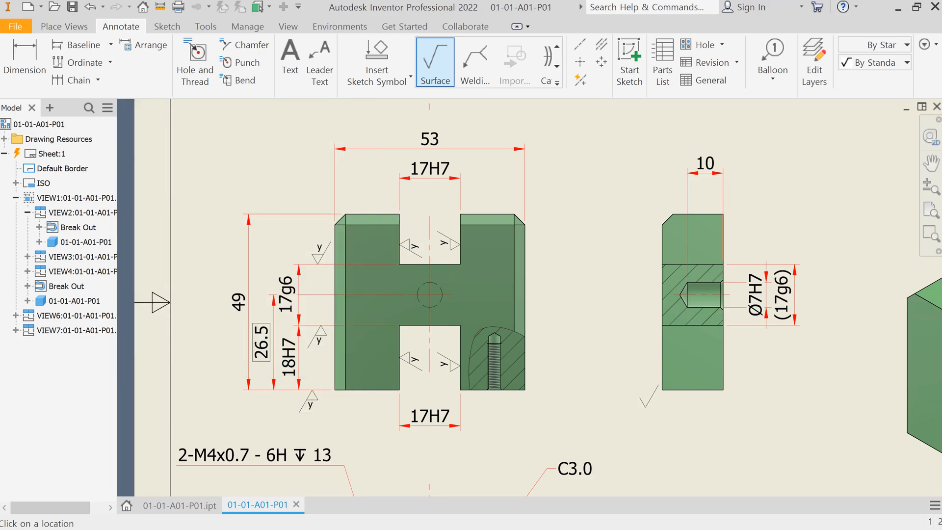
Step: Place machined y surface texture symbols on the side view's hole and its lower left and right faces
{"action": "right_click", "coordinate": [746, 366]}
{"action": "left_click", "coordinate": [739, 426]}
{"action": "left_click", "coordinate": [286, 362]}
{"action": "left_click", "coordinate": [662, 357]}
{"action": "right_click", "coordinate": [642, 336]}
{"action": "left_click", "coordinate": [636, 396]}
{"action": "left_click", "coordinate": [283, 361]}
{"action": "double_click", "coordinate": [735, 307]}
{"action": "left_click", "coordinate": [284, 362]}
{"action": "key", "text": "Escape"}
Step: Select the side view's diameter dimensions and arrange them
{"action": "left_click_drag", "start_coordinate": [822, 368], "coordinate": [751, 228]}
{"action": "left_click", "coordinate": [144, 45]}
{"action": "left_click", "coordinate": [797, 363]}
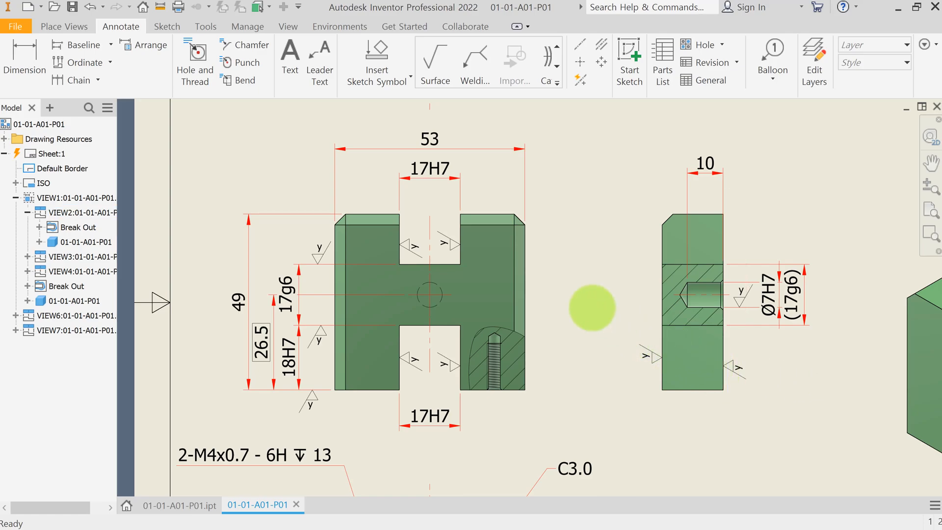
Step: Place a datum identifier A on the side view's bottom face
{"action": "key", "text": "Home"}
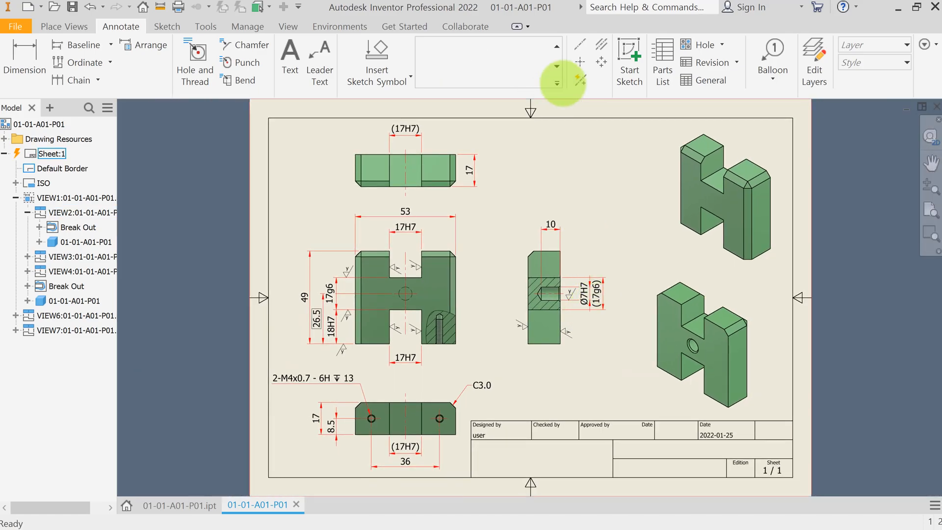
{"action": "left_click", "coordinate": [557, 82]}
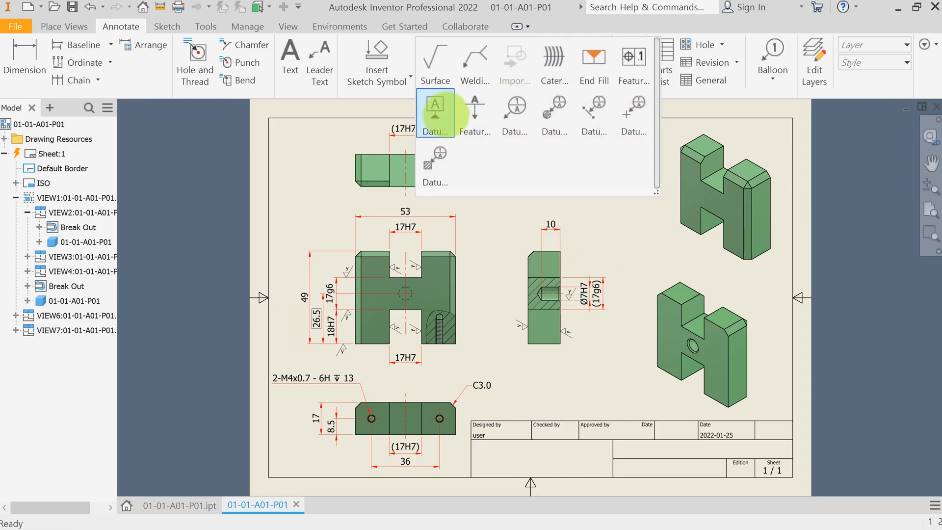
{"action": "left_click", "coordinate": [435, 113]}
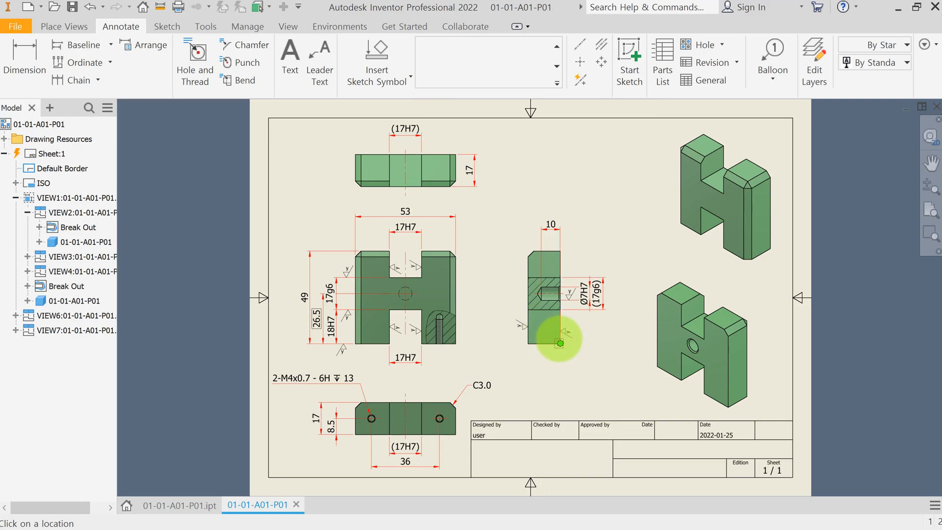
{"action": "scroll", "coordinate": [560, 343], "scroll_direction": "down", "scroll_amount": 3}
{"action": "left_click", "coordinate": [560, 338]}
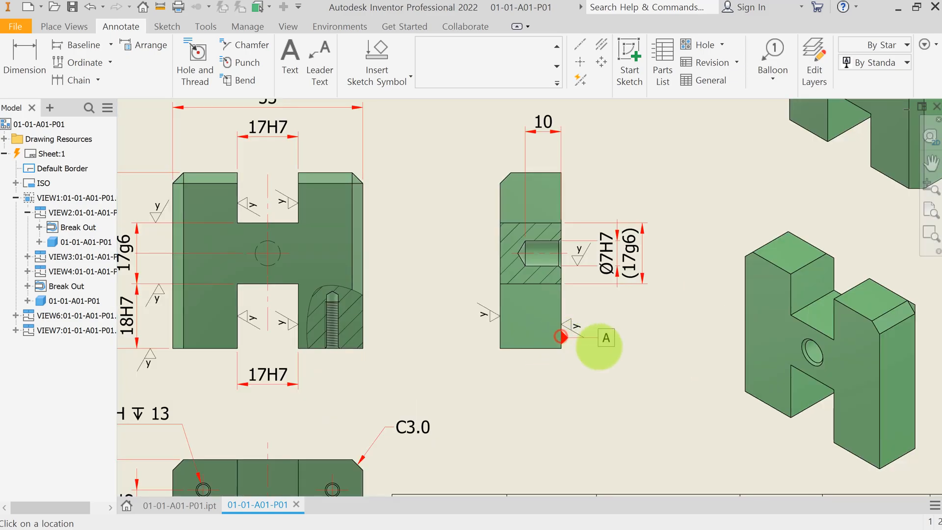
{"action": "right_click", "coordinate": [606, 347]}
{"action": "left_click", "coordinate": [657, 348]}
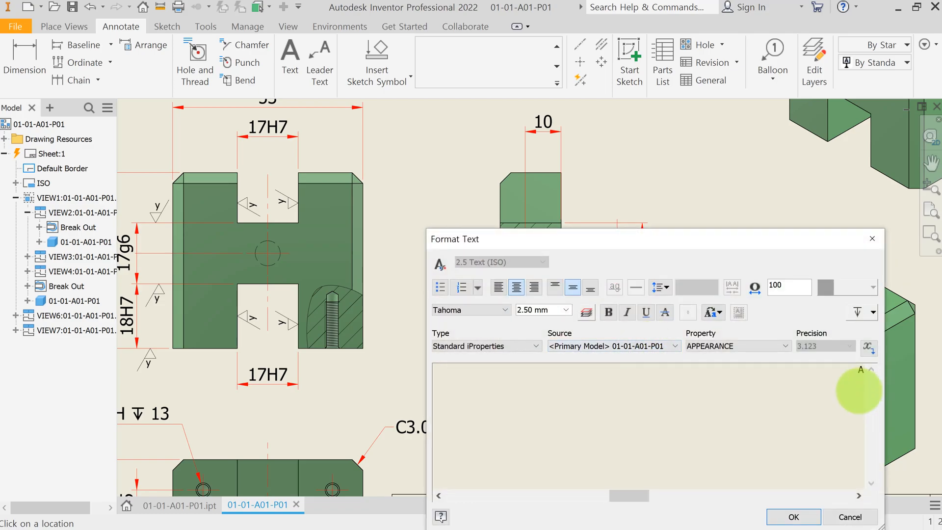
{"action": "left_click", "coordinate": [801, 515]}
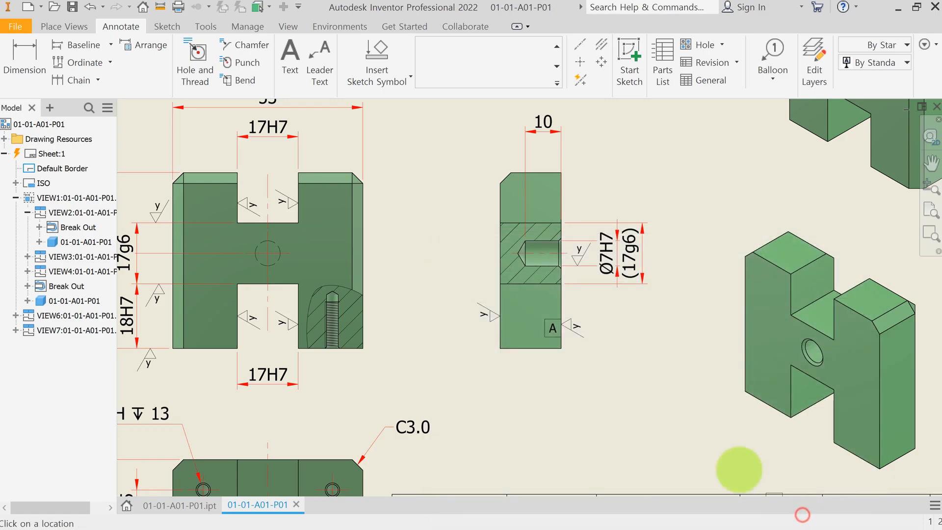
Step: Move datum identifier A down below the side view on an extension line
{"action": "left_click", "coordinate": [557, 326]}
{"action": "left_click", "coordinate": [561, 337]}
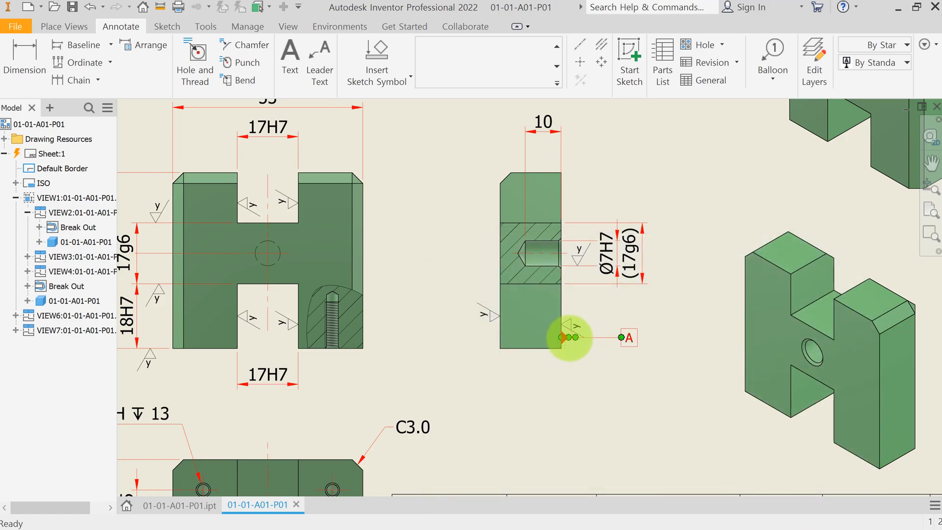
{"action": "left_click", "coordinate": [618, 337]}
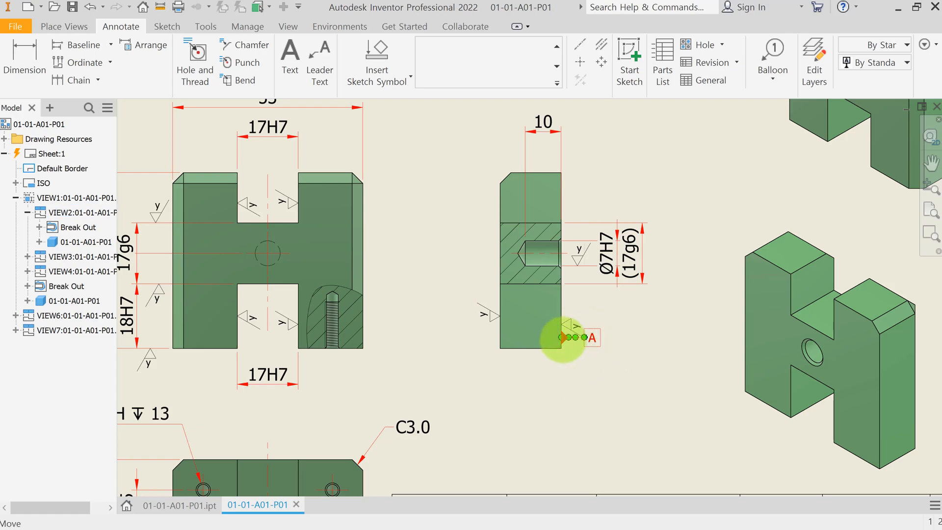
{"action": "left_click_drag", "start_coordinate": [561, 337], "coordinate": [561, 380]}
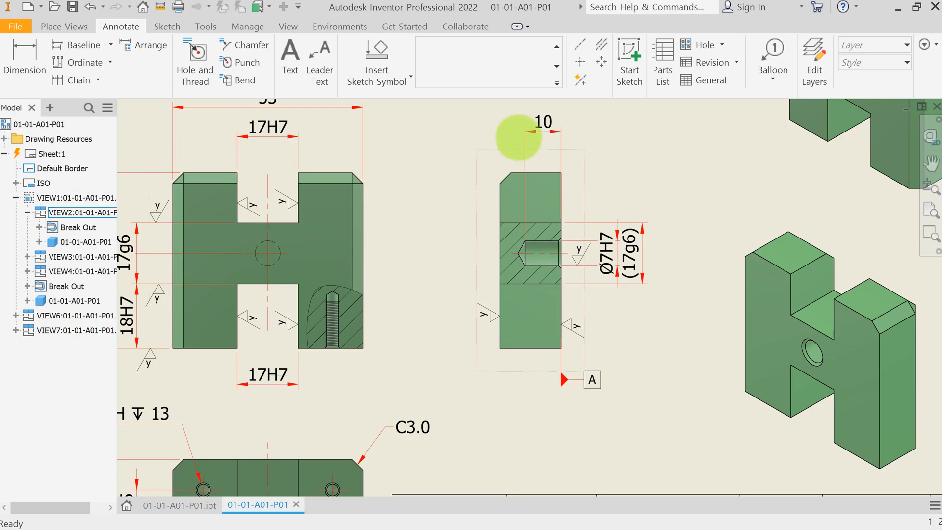
Step: Attach a perpendicularity feature control frame with tolerance 0.008 to datum A on the bottom view's (17H7) dimension
{"action": "left_click", "coordinate": [557, 83]}
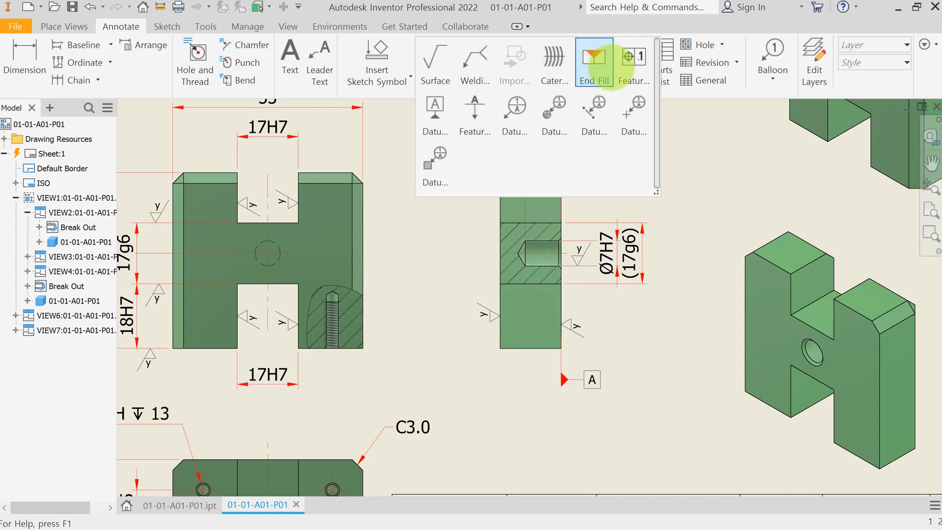
{"action": "left_click", "coordinate": [631, 59]}
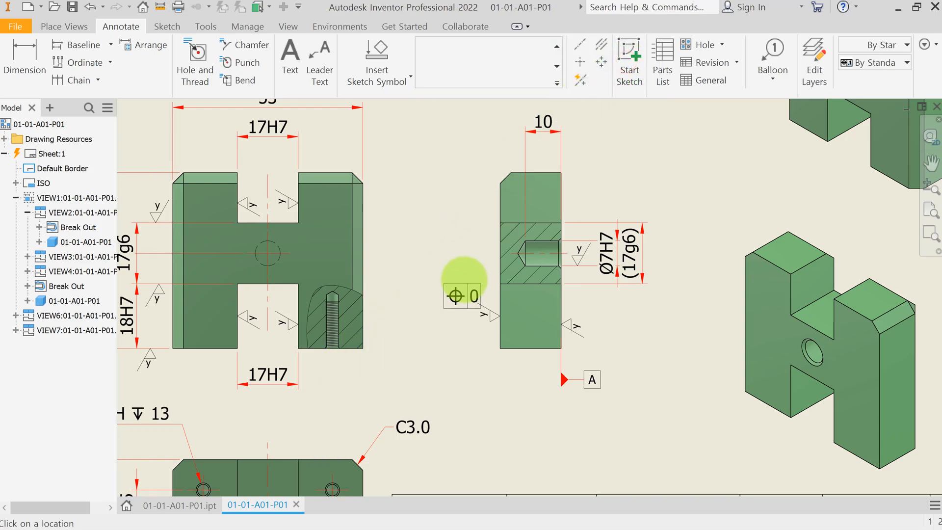
{"action": "key", "text": "Home"}
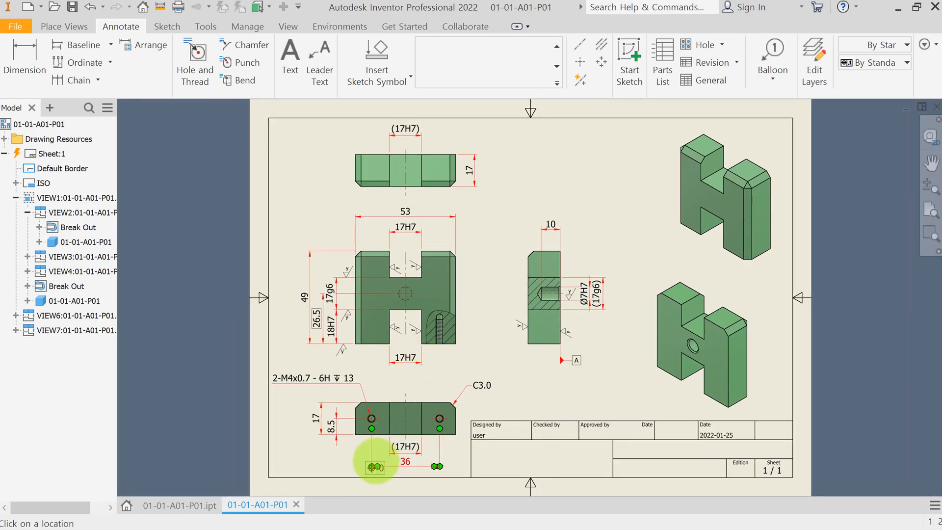
{"action": "scroll", "coordinate": [386, 454], "scroll_direction": "up", "scroll_amount": 5}
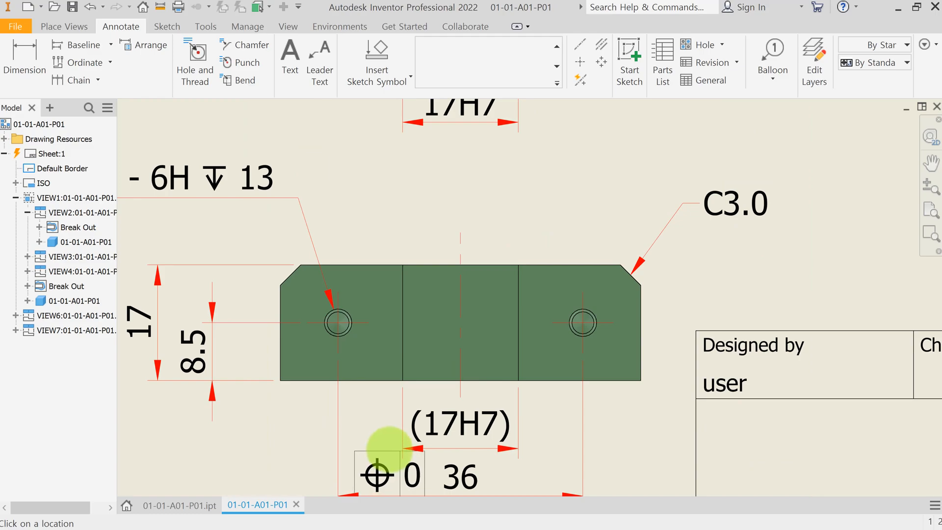
{"action": "left_click", "coordinate": [401, 448]}
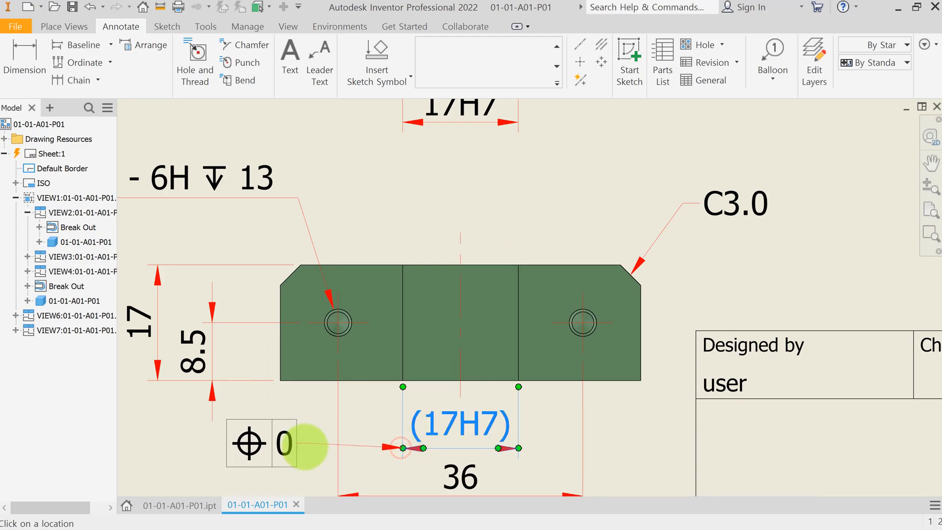
{"action": "right_click", "coordinate": [308, 447]}
{"action": "left_click", "coordinate": [334, 446]}
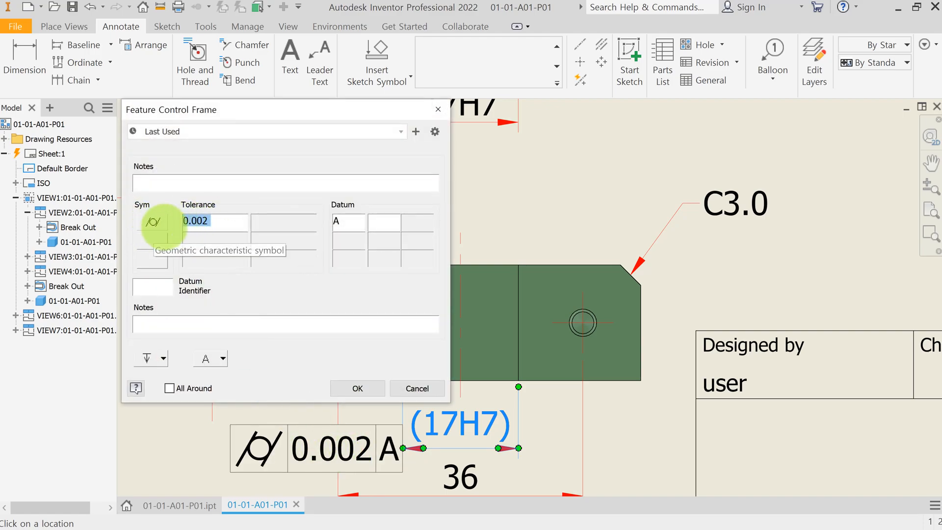
{"action": "left_click", "coordinate": [156, 222]}
{"action": "left_click", "coordinate": [156, 317]}
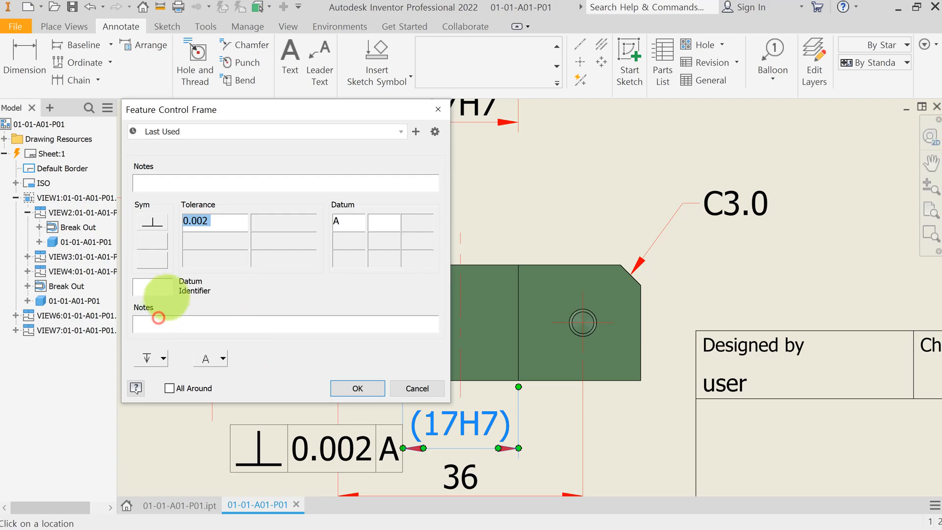
{"action": "key", "text": "BackSpace"}
{"action": "type", "text": "8"}
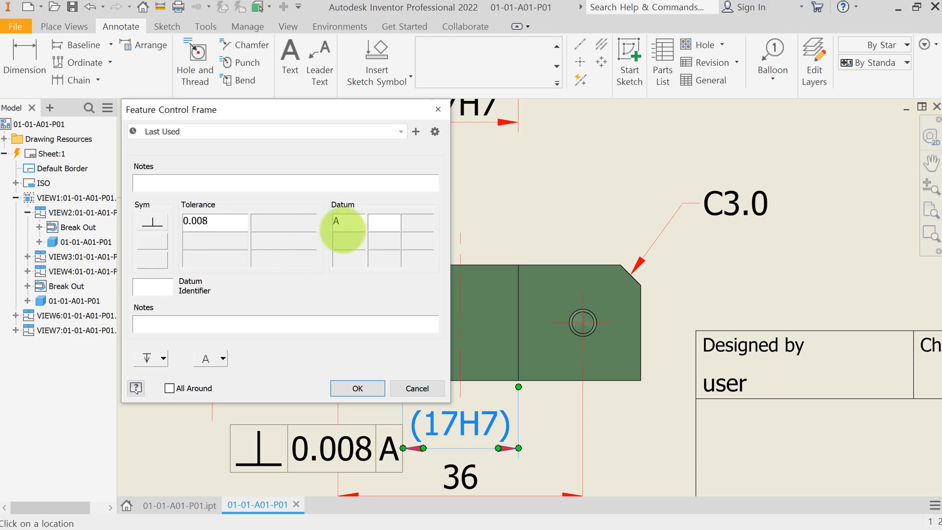
{"action": "left_click", "coordinate": [343, 387]}
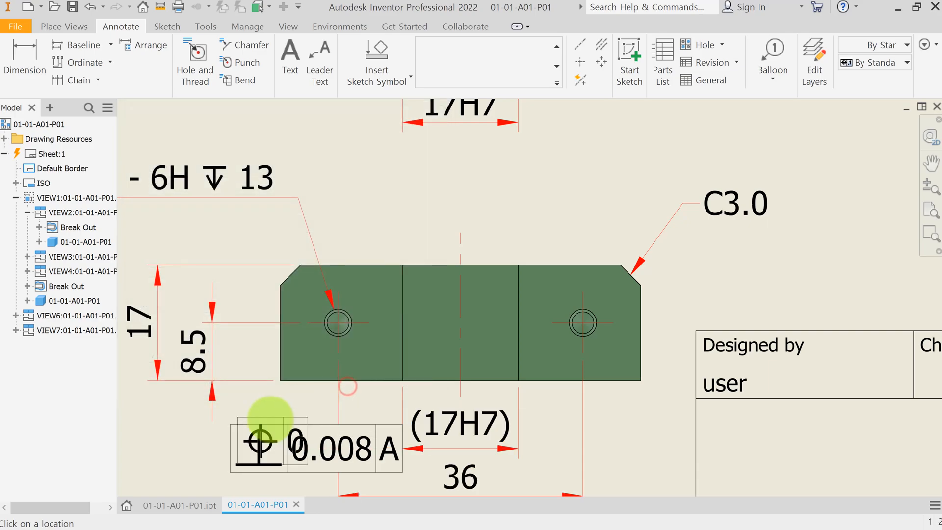
{"action": "key", "text": "Escape"}
Step: Move the feature control frame left against the bottom view's (17H7) dimension line
{"action": "left_click_drag", "start_coordinate": [401, 448], "coordinate": [309, 446]}
{"action": "scroll", "coordinate": [351, 441], "scroll_direction": "down", "scroll_amount": 2}
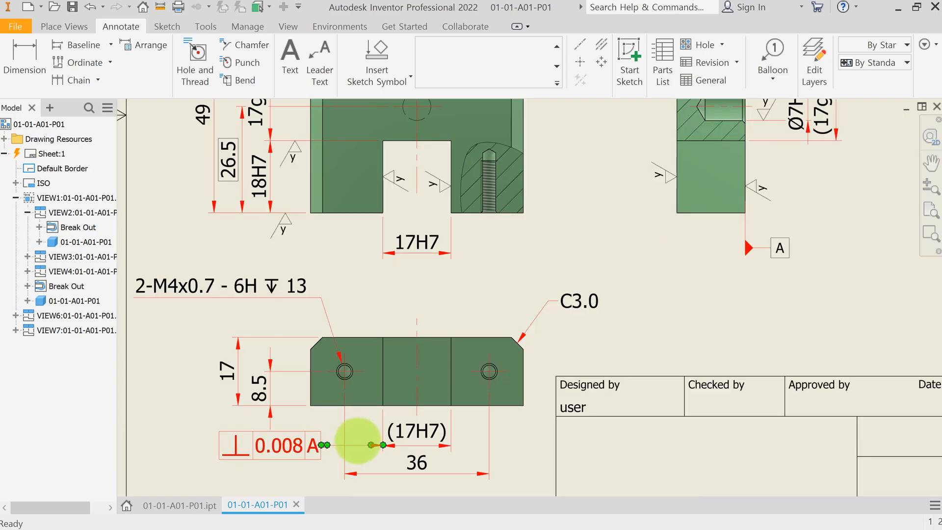
{"action": "scroll", "coordinate": [536, 267], "scroll_direction": "down", "scroll_amount": 4}
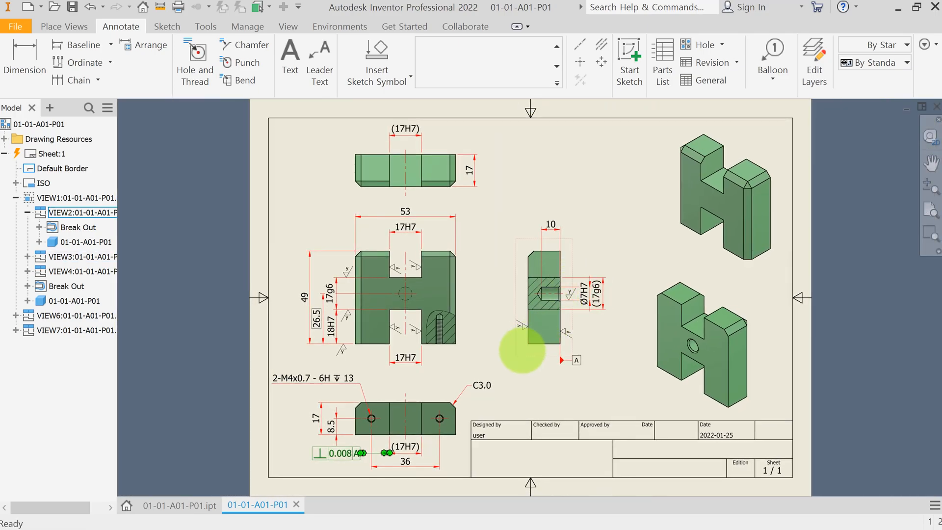
{"action": "left_click", "coordinate": [458, 364]}
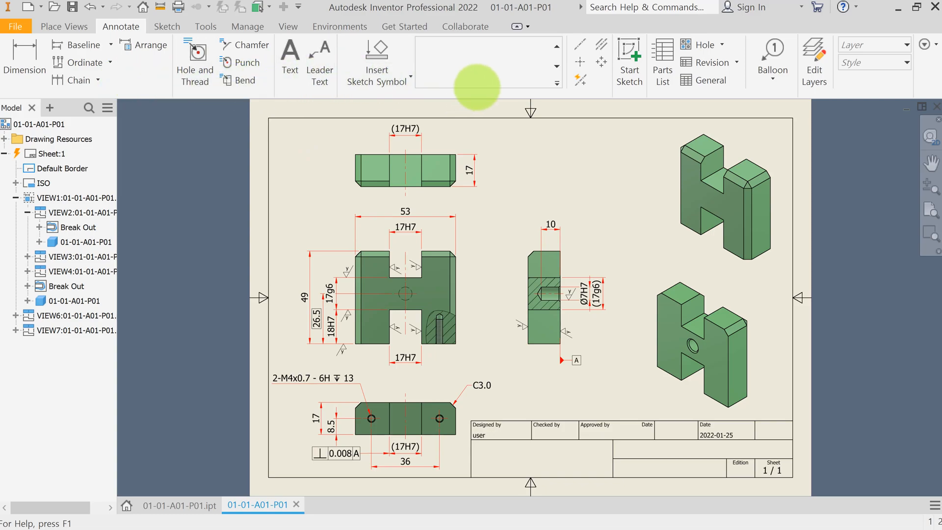
Step: Attach a feature control frame to the front view's lower 17H7 dimension with perpendicularity 0.008 to B and symmetry 0.008 to C
{"action": "left_click", "coordinate": [557, 81]}
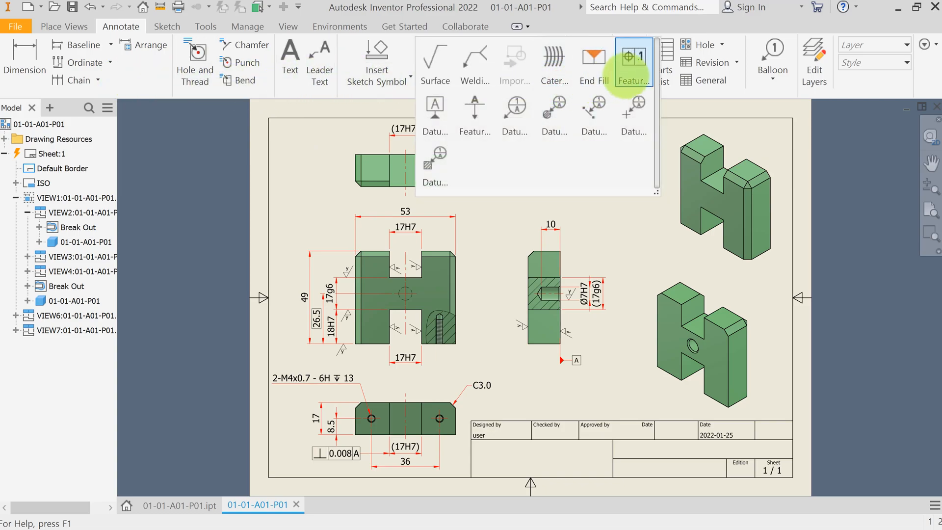
{"action": "left_click", "coordinate": [635, 72]}
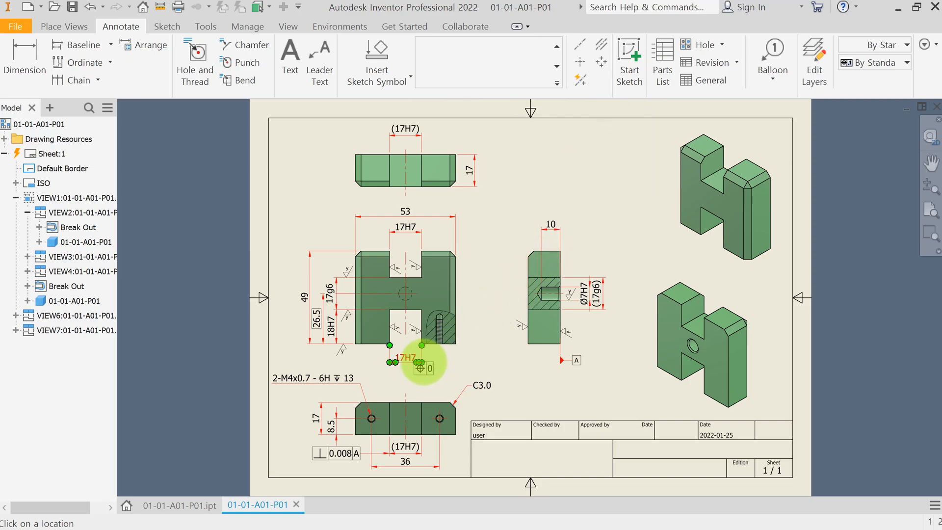
{"action": "scroll", "coordinate": [420, 368], "scroll_direction": "down", "scroll_amount": 2}
{"action": "scroll", "coordinate": [412, 364], "scroll_direction": "up", "scroll_amount": 5}
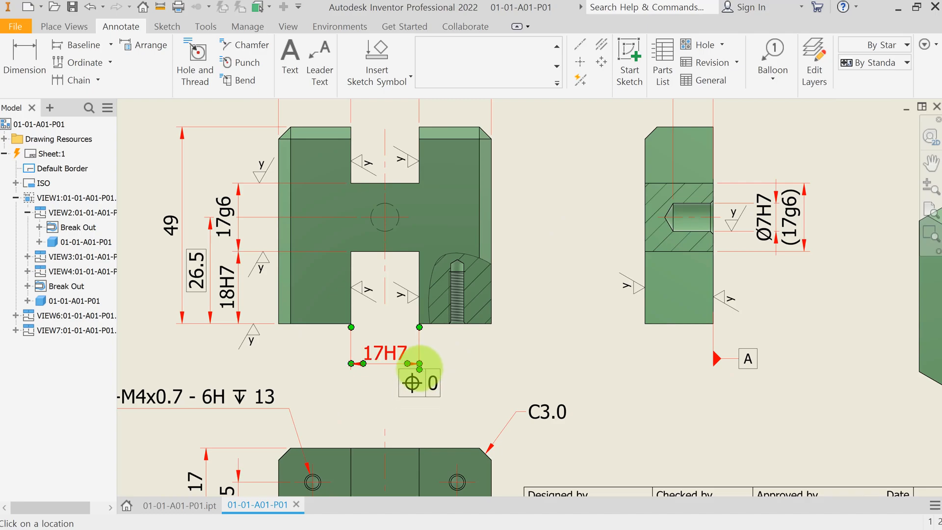
{"action": "left_click", "coordinate": [419, 364]}
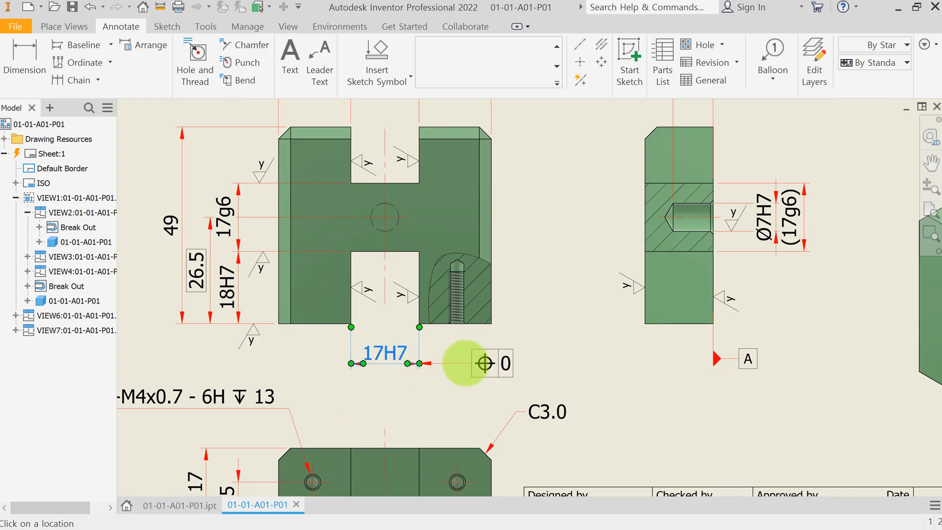
{"action": "right_click", "coordinate": [465, 363]}
{"action": "left_click", "coordinate": [512, 364]}
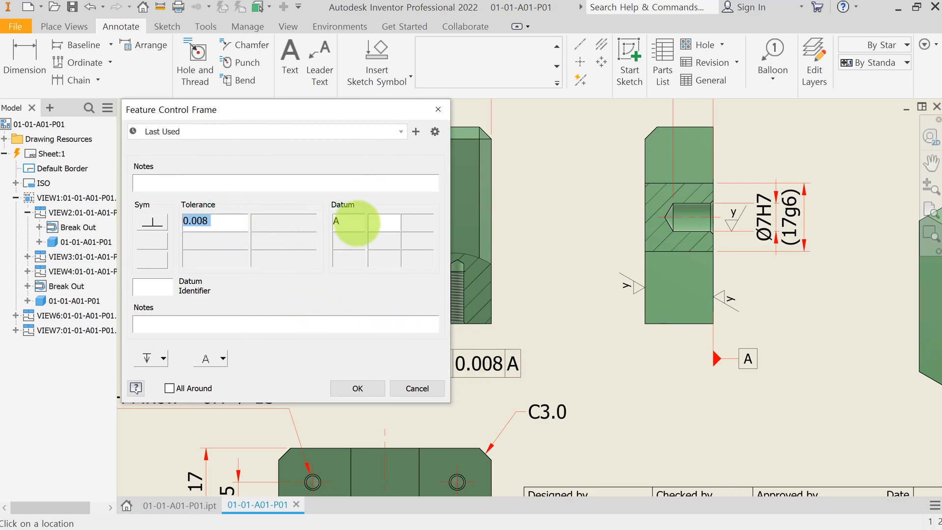
{"action": "left_click", "coordinate": [353, 223]}
{"action": "left_click_drag", "start_coordinate": [353, 223], "coordinate": [330, 225]}
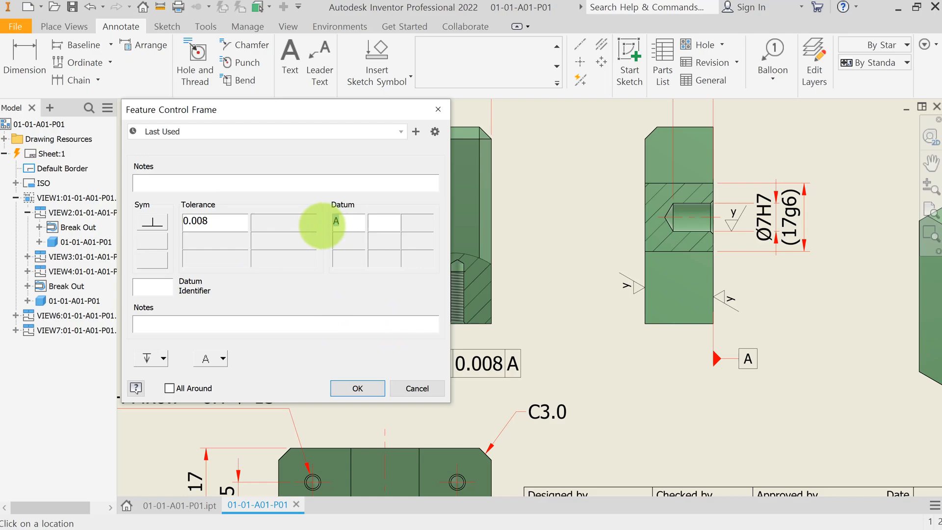
{"action": "type", "text": "B"}
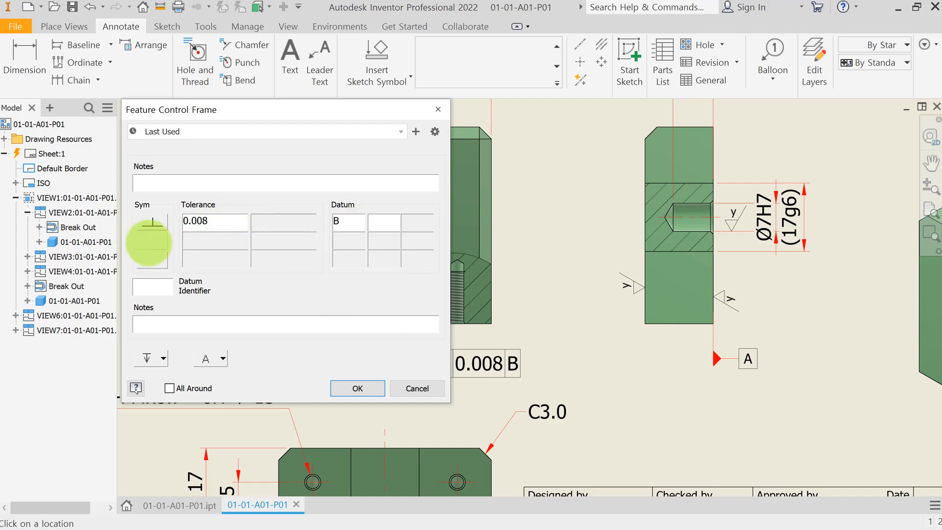
{"action": "left_click", "coordinate": [148, 243]}
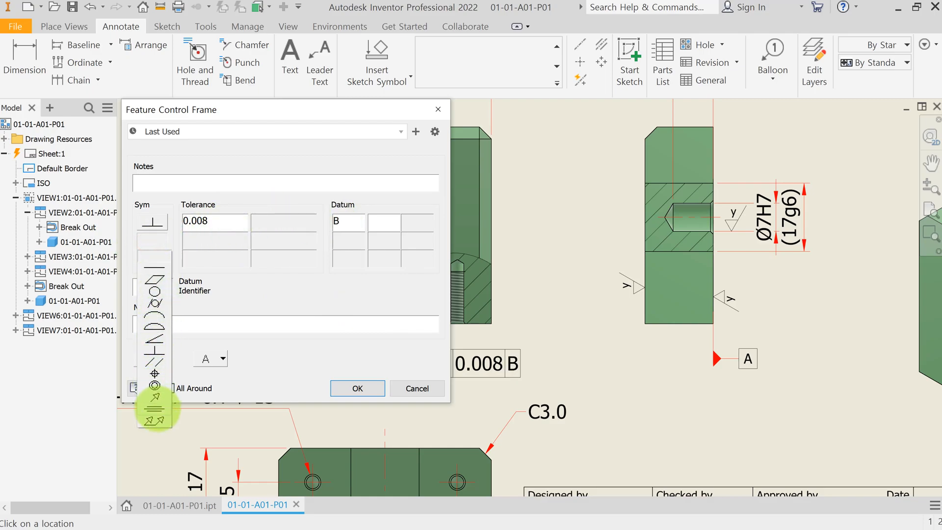
{"action": "left_click", "coordinate": [154, 408]}
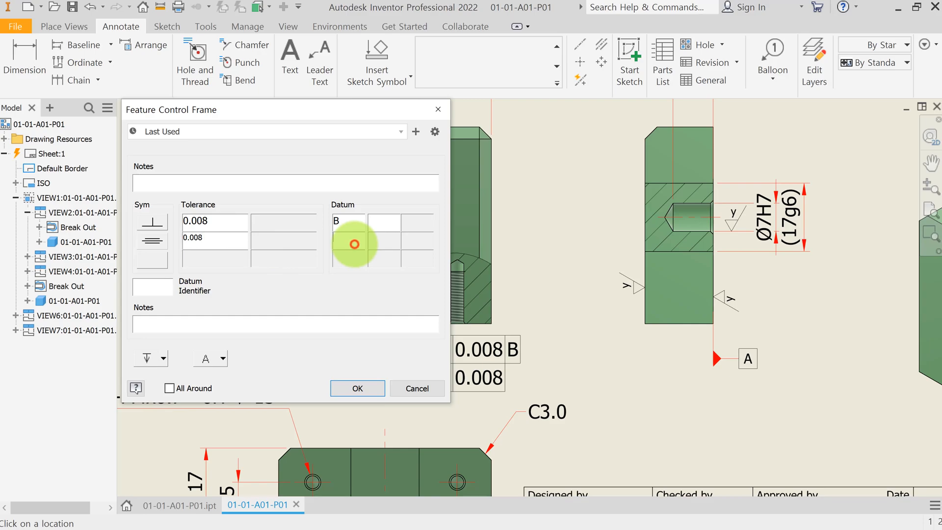
{"action": "left_click", "coordinate": [354, 243]}
{"action": "type", "text": "C"}
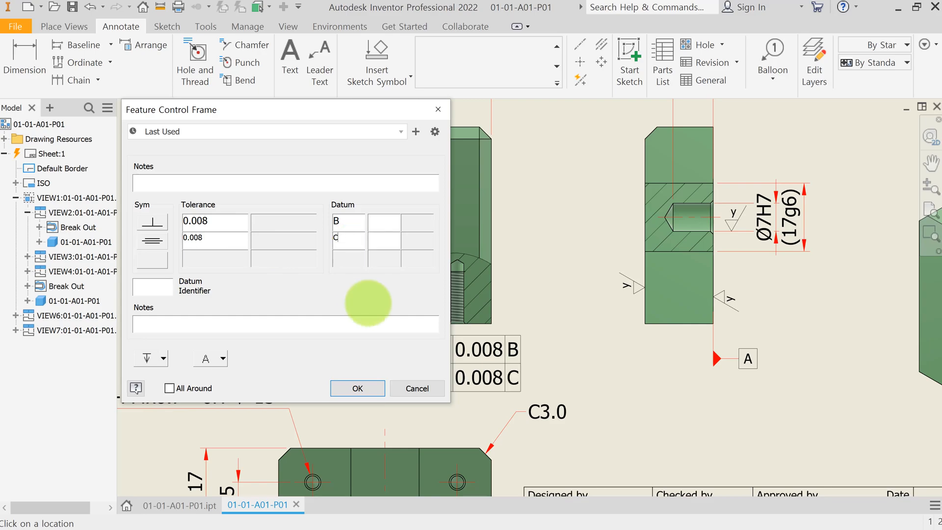
{"action": "left_click", "coordinate": [358, 388]}
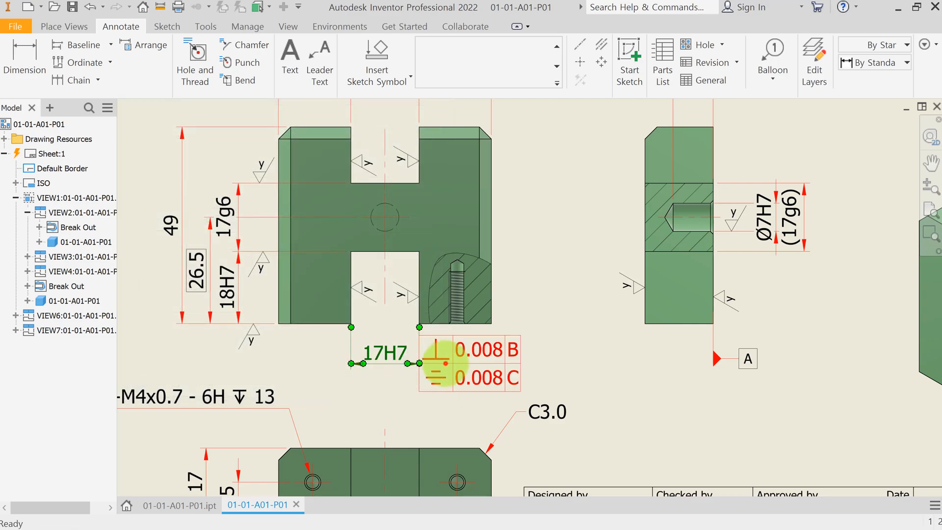
Step: Move the new two-row feature control frame right beside the lower 17H7 dimension line
{"action": "left_click_drag", "start_coordinate": [418, 363], "coordinate": [457, 366]}
{"action": "scroll", "coordinate": [544, 304], "scroll_direction": "down", "scroll_amount": 5}
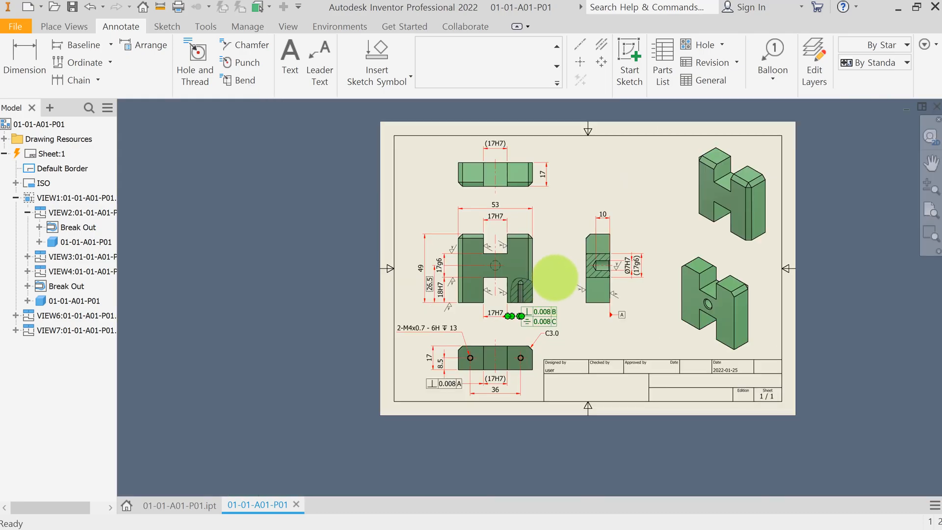
{"action": "scroll", "coordinate": [543, 231], "scroll_direction": "up", "scroll_amount": 3}
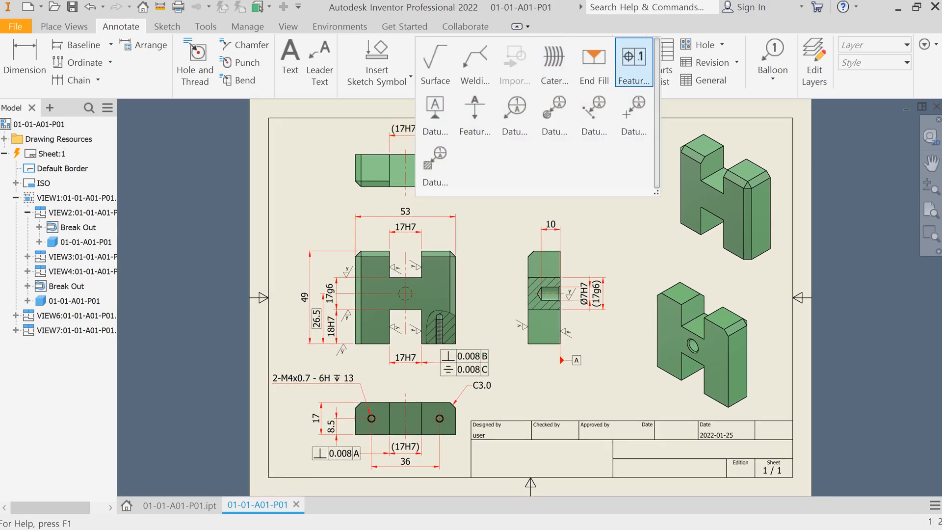
Step: Attach a perpendicularity 0.008 feature control frame above the upper end of the side view's (17g6) dimension
{"action": "left_click", "coordinate": [602, 289]}
{"action": "scroll", "coordinate": [603, 278], "scroll_direction": "up", "scroll_amount": 5}
{"action": "left_click", "coordinate": [606, 275]}
{"action": "left_click", "coordinate": [605, 184]}
{"action": "right_click", "coordinate": [632, 184]}
{"action": "left_click", "coordinate": [694, 183]}
{"action": "left_click", "coordinate": [152, 241]}
{"action": "left_click", "coordinate": [147, 417]}
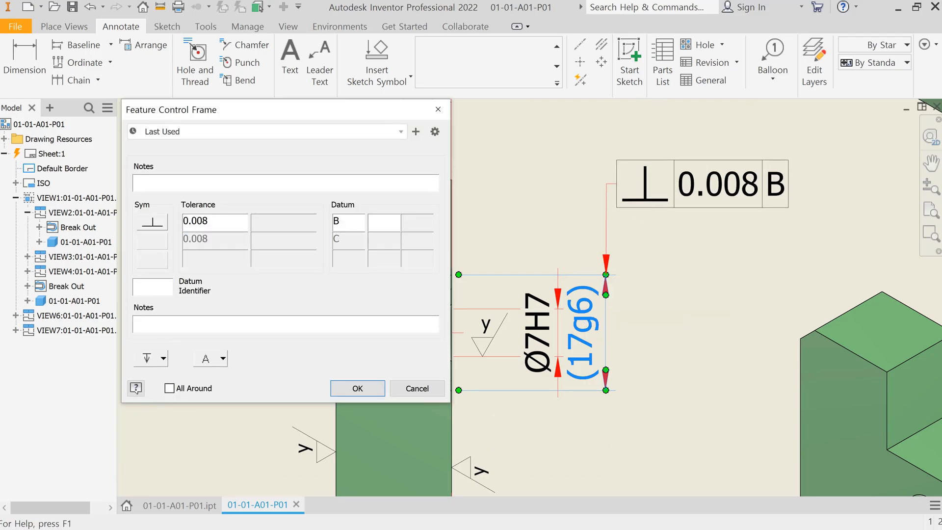
{"action": "left_click", "coordinate": [358, 388]}
Step: Attach a frame below the (17g6) dimension with perpendicularity Ø0.006 to A and cylindricity Ø0.006 to C
{"action": "left_click", "coordinate": [558, 450]}
{"action": "right_click", "coordinate": [618, 458]}
{"action": "left_click", "coordinate": [681, 457]}
{"action": "left_click", "coordinate": [216, 221]}
{"action": "key", "text": "BackSpace"}
{"action": "type", "text": "6"}
{"action": "left_click", "coordinate": [163, 359]}
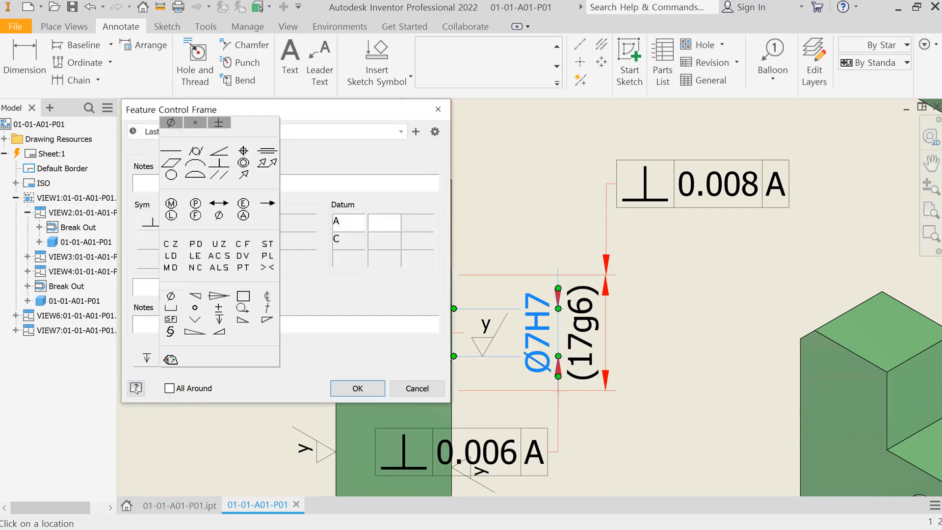
{"action": "left_click", "coordinate": [170, 297]}
{"action": "left_click", "coordinate": [153, 241]}
{"action": "left_click", "coordinate": [153, 362]}
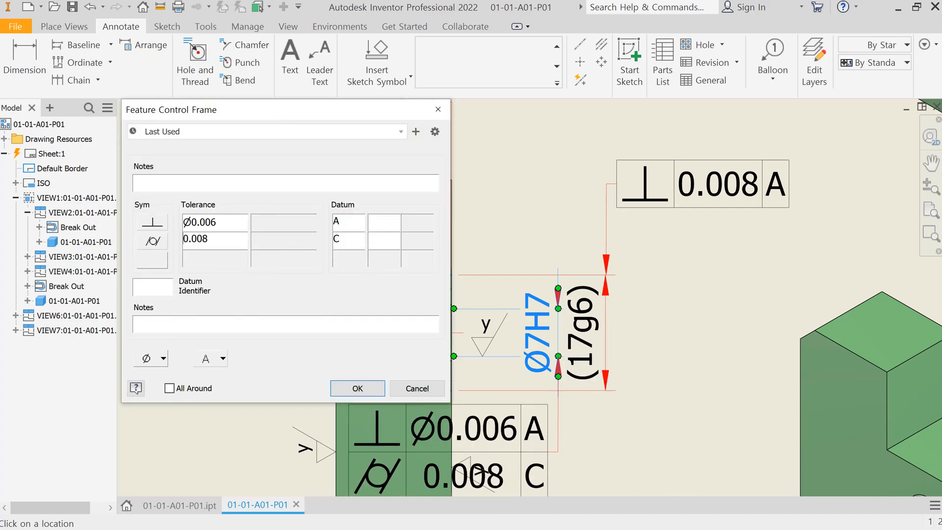
{"action": "left_click", "coordinate": [146, 359]}
{"action": "left_click", "coordinate": [357, 388]}
Step: Reposition the lower feature control frame beside the side view's (17g6) dimension
{"action": "key", "text": "Escape"}
{"action": "middle_click_drag", "start_coordinate": [559, 440], "coordinate": [488, 350]}
{"action": "left_click_drag", "start_coordinate": [392, 363], "coordinate": [640, 363]}
{"action": "key", "text": "Home"}
{"action": "left_click_drag", "start_coordinate": [704, 381], "coordinate": [725, 383]}
Step: Attach datum identifier B below the upper feature control frame of the (17g6) dimension
{"action": "left_click", "coordinate": [556, 82]}
{"action": "left_click", "coordinate": [435, 115]}
{"action": "left_click", "coordinate": [631, 259]}
{"action": "left_click", "coordinate": [631, 276]}
{"action": "right_click", "coordinate": [630, 275]}
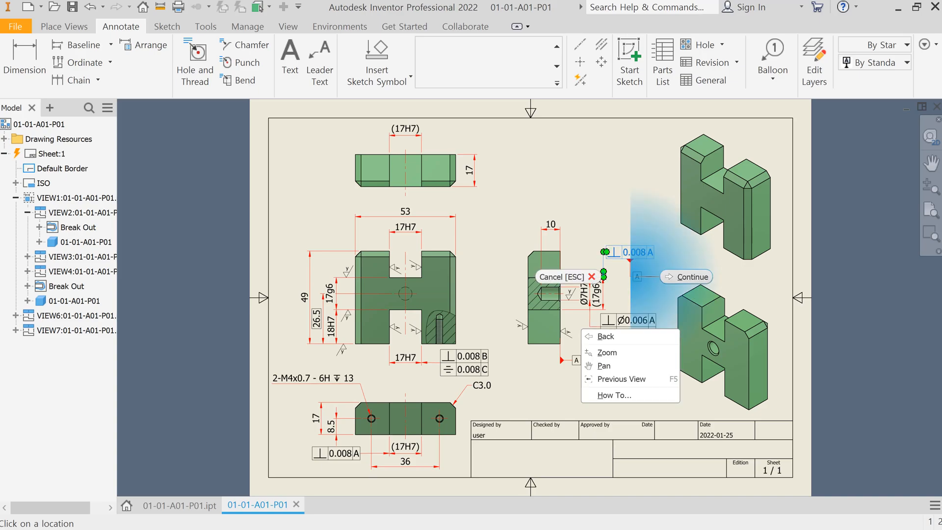
{"action": "left_click", "coordinate": [672, 276]}
{"action": "left_click_drag", "start_coordinate": [676, 239], "coordinate": [559, 103]}
{"action": "left_click", "coordinate": [676, 381]}
{"action": "key", "text": "Escape"}
{"action": "scroll", "coordinate": [630, 265], "scroll_direction": "up", "scroll_amount": 6}
{"action": "left_click_drag", "start_coordinate": [628, 263], "coordinate": [628, 299]}
{"action": "scroll", "coordinate": [629, 300], "scroll_direction": "down", "scroll_amount": 6}
{"action": "scroll", "coordinate": [645, 375], "scroll_direction": "up", "scroll_amount": 7}
Step: Attach datum identifier C below the lower feature control frame of the (17g6) dimension
{"action": "left_click", "coordinate": [557, 83]}
{"action": "left_click", "coordinate": [491, 116]}
{"action": "left_click", "coordinate": [577, 324]}
{"action": "left_click", "coordinate": [577, 363]}
{"action": "key", "text": "BackSpace"}
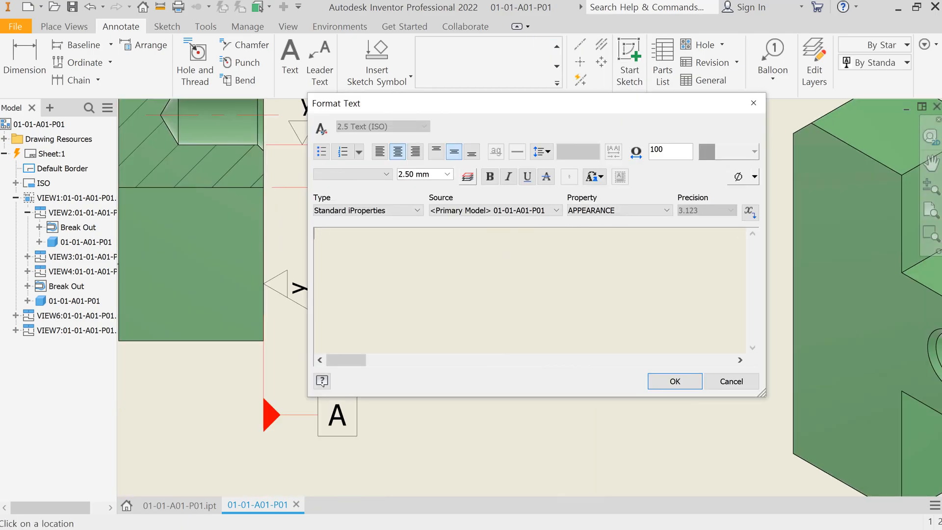
{"action": "left_click", "coordinate": [675, 382]}
{"action": "key", "text": "Escape"}
{"action": "left_click_drag", "start_coordinate": [591, 362], "coordinate": [577, 376]}
{"action": "key", "text": "Home"}
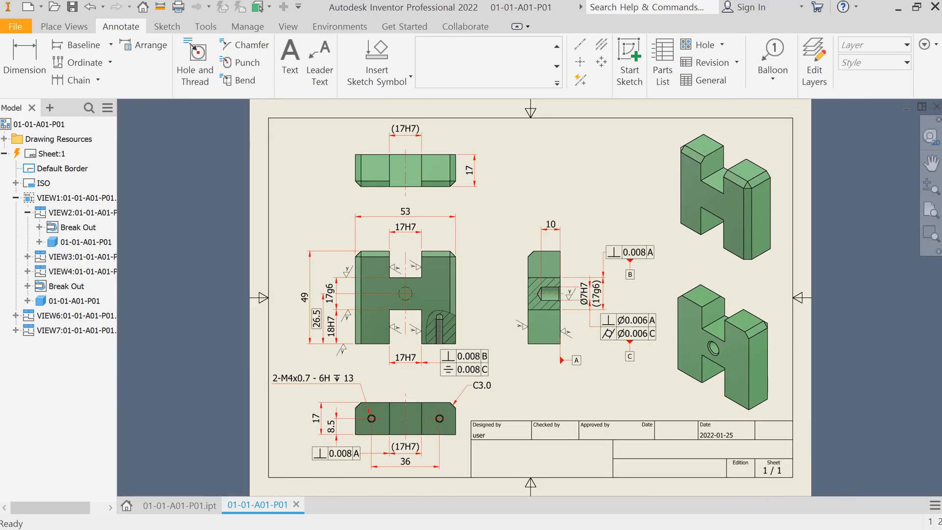
Step: Attach a position tolerance frame Ø0.006 to datum A on the front view's center hole
{"action": "left_click", "coordinate": [557, 83]}
{"action": "left_click", "coordinate": [591, 58]}
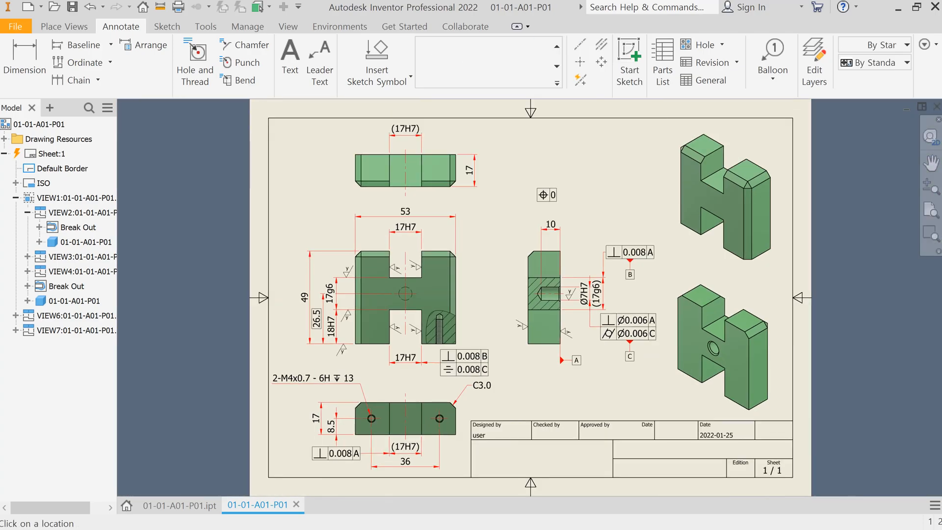
{"action": "scroll", "coordinate": [414, 288], "scroll_direction": "up", "scroll_amount": 4}
{"action": "left_click", "coordinate": [407, 290]}
{"action": "left_click", "coordinate": [509, 240]}
{"action": "right_click", "coordinate": [521, 241]}
{"action": "left_click", "coordinate": [461, 241]}
{"action": "left_click", "coordinate": [152, 241]}
{"action": "left_click", "coordinate": [155, 417]}
{"action": "left_click", "coordinate": [152, 222]}
{"action": "left_click", "coordinate": [152, 340]}
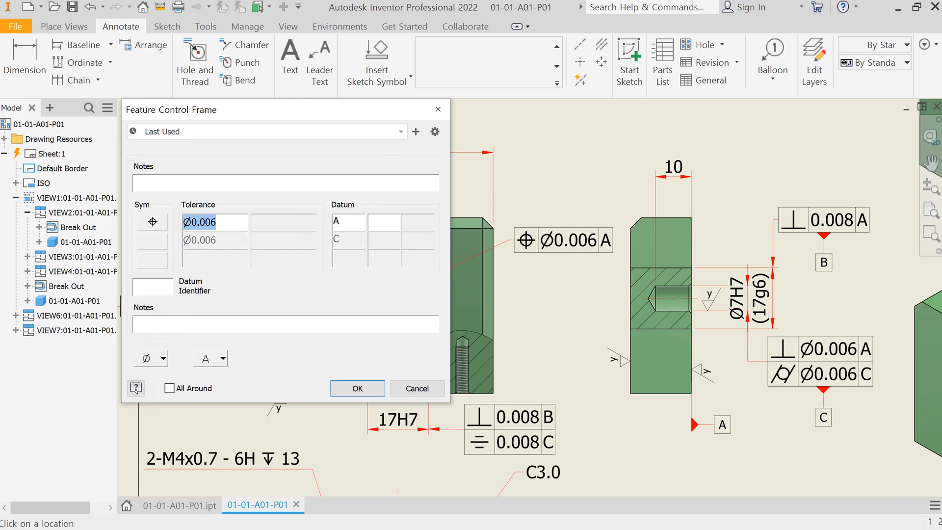
{"action": "left_click", "coordinate": [358, 388]}
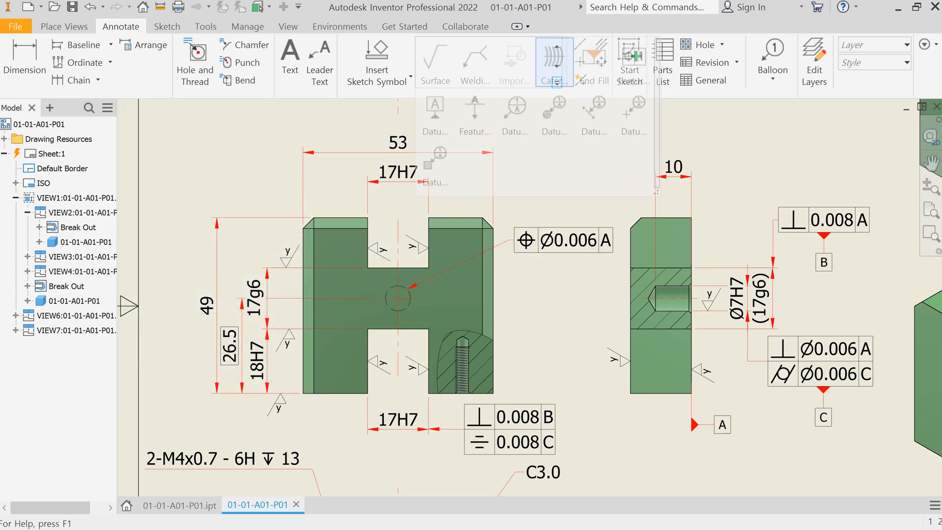
Step: Attach a frame to the front view's upper 17H7 dimension with symmetry 0.008 to C and perpendicularity 0.008 to B
{"action": "left_click", "coordinate": [415, 186]}
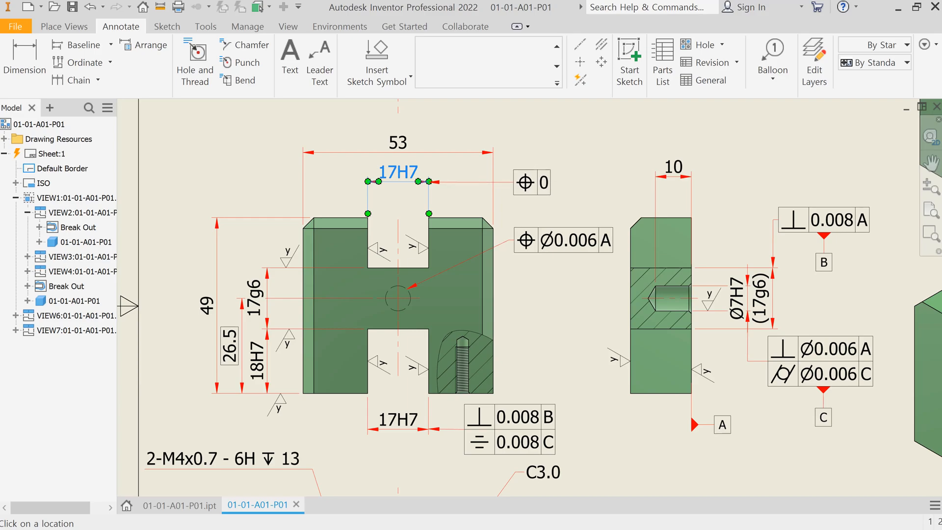
{"action": "left_click", "coordinate": [512, 194]}
{"action": "left_click", "coordinate": [152, 222]}
{"action": "left_click", "coordinate": [152, 365]}
{"action": "type", "text": "0.008"}
{"action": "key", "text": "Tab"}
{"action": "left_click", "coordinate": [152, 241]}
{"action": "left_click", "coordinate": [154, 349]}
{"action": "type", "text": "0.006"}
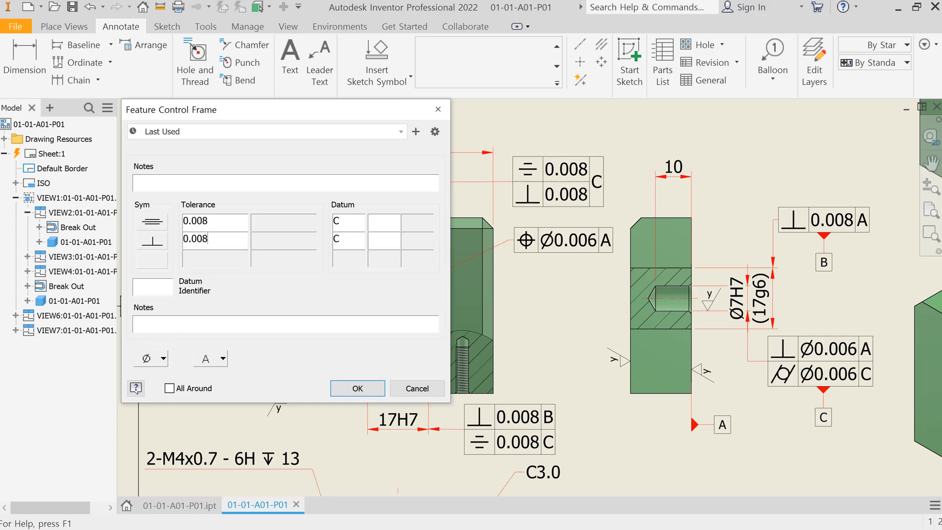
{"action": "left_click", "coordinate": [358, 388]}
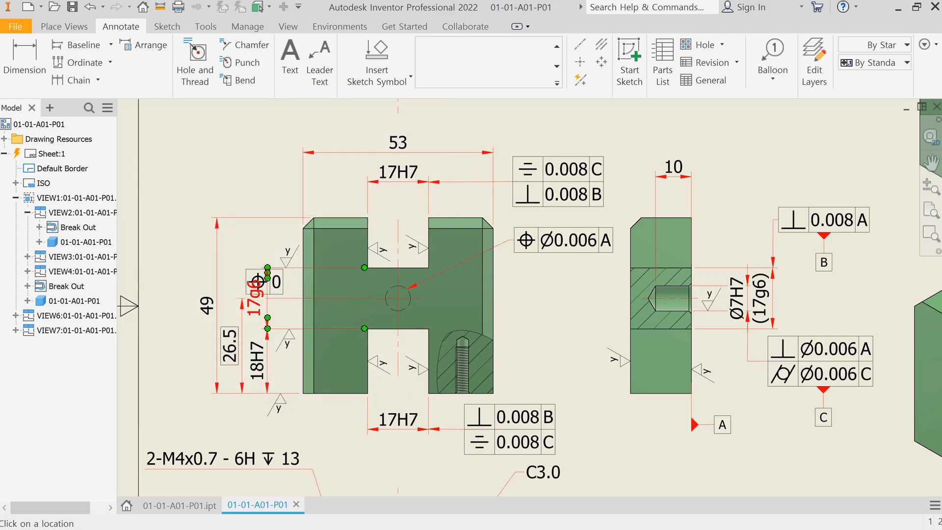
Step: Attach a parallelism 0.008 to B feature control frame to the front view's 17g6 dimension
{"action": "left_click", "coordinate": [267, 281]}
{"action": "left_click", "coordinate": [267, 177]}
{"action": "right_click", "coordinate": [267, 177]}
{"action": "left_click", "coordinate": [310, 175]}
{"action": "left_click", "coordinate": [152, 222]}
{"action": "left_click", "coordinate": [154, 331]}
{"action": "key", "text": "Tab"}
{"action": "left_click", "coordinate": [152, 240]}
{"action": "left_click", "coordinate": [357, 388]}
Step: Move the parallelism frame slightly up and left above the front view
{"action": "key", "text": "Escape"}
{"action": "mouse_move", "coordinate": [278, 176]}
{"action": "left_mouse_down"}
{"action": "mouse_move", "coordinate": [241, 176]}
{"action": "mouse_move", "coordinate": [267, 169]}
{"action": "left_mouse_up"}
{"action": "scroll", "coordinate": [264, 197], "scroll_direction": "down", "scroll_amount": 3}
{"action": "middle_click", "coordinate": [543, 130]}
{"action": "middle_click", "coordinate": [543, 130]}
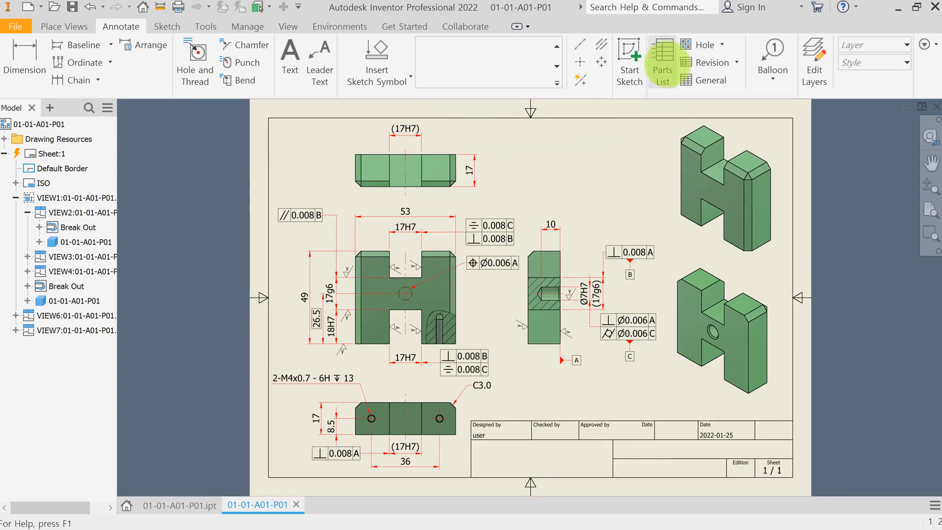
Step: Insert a parts list for the part, placed directly above the title block
{"action": "left_click", "coordinate": [663, 62]}
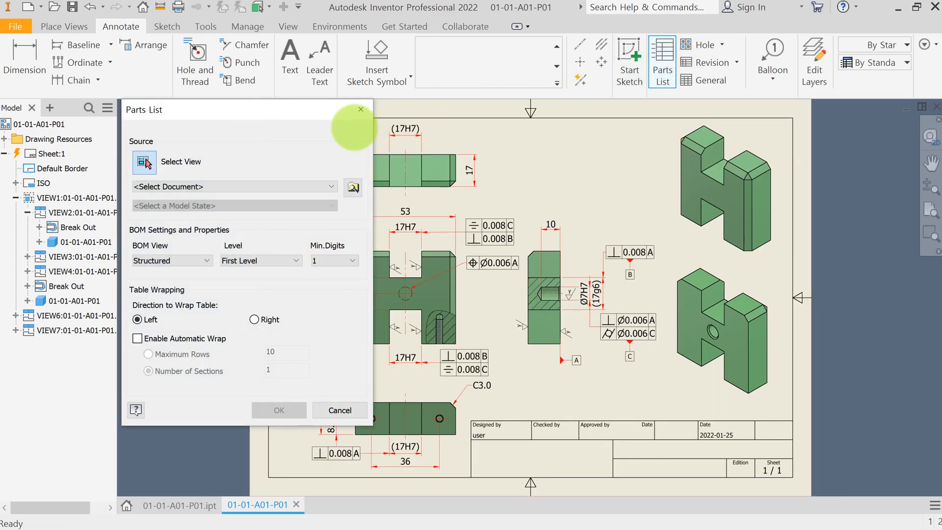
{"action": "left_click", "coordinate": [439, 305]}
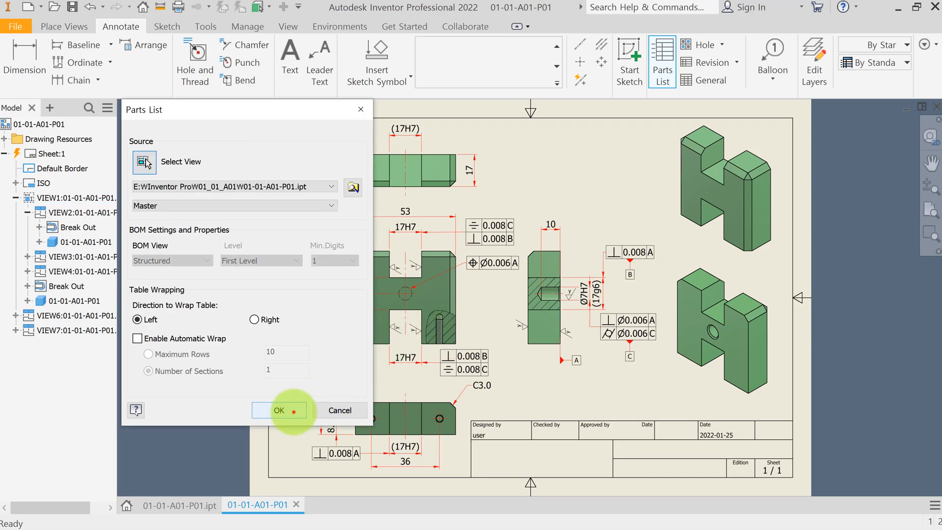
{"action": "left_click", "coordinate": [293, 410]}
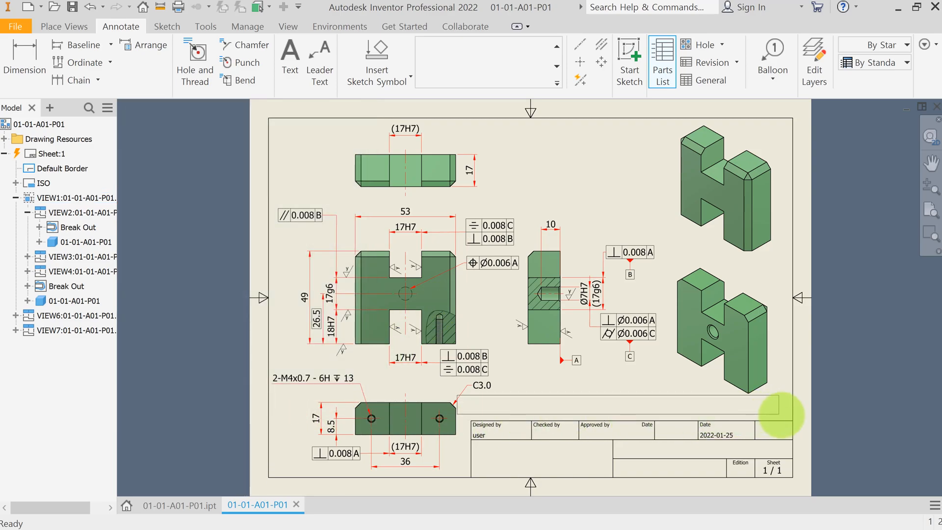
{"action": "left_click", "coordinate": [790, 418]}
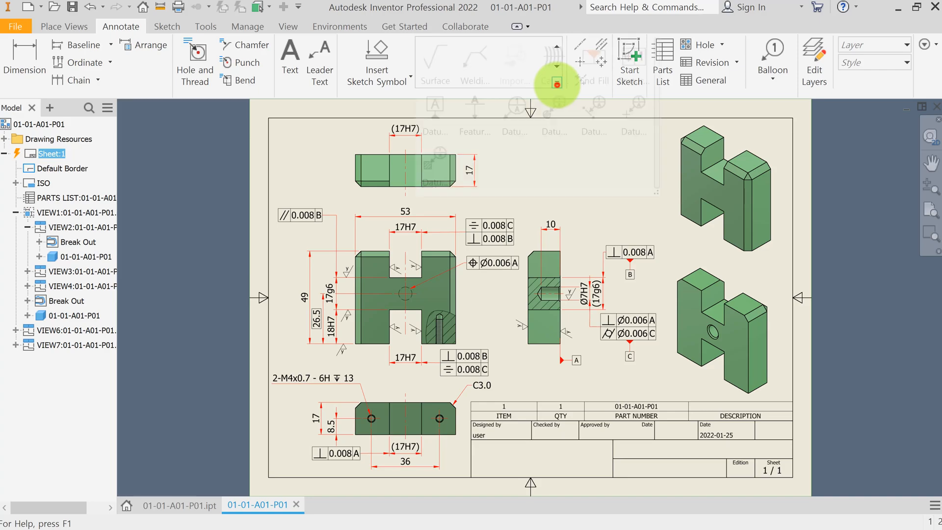
Step: Place a 4.0-style machining-required surface texture symbol with roughness x above the top view's right side
{"action": "left_click", "coordinate": [557, 82]}
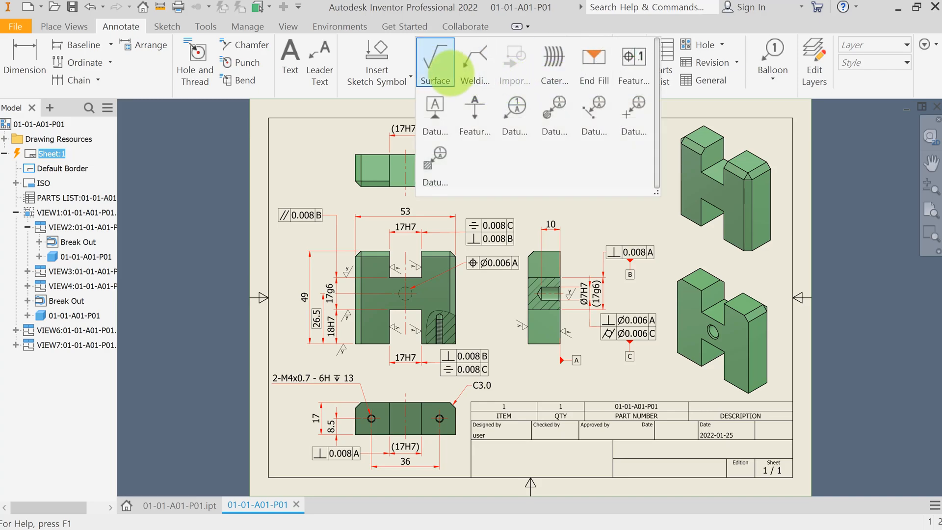
{"action": "left_click", "coordinate": [434, 63]}
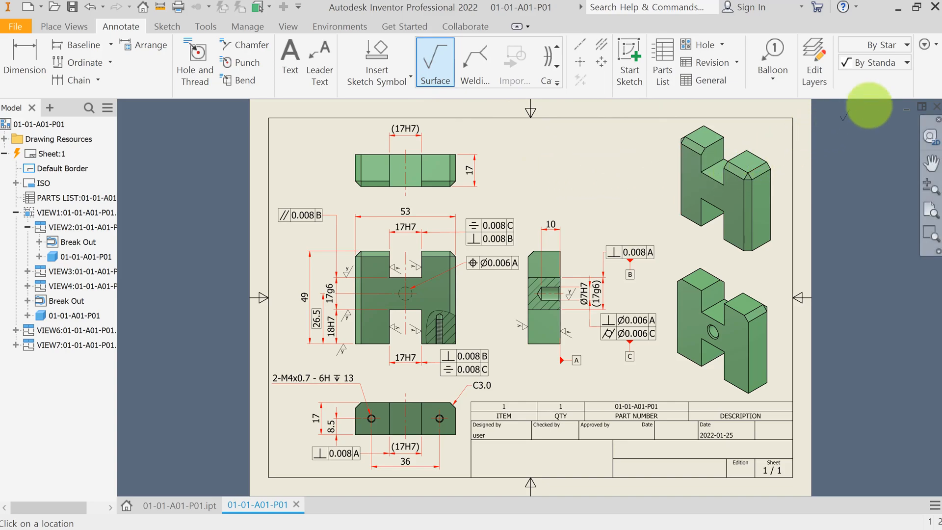
{"action": "left_click", "coordinate": [904, 62]}
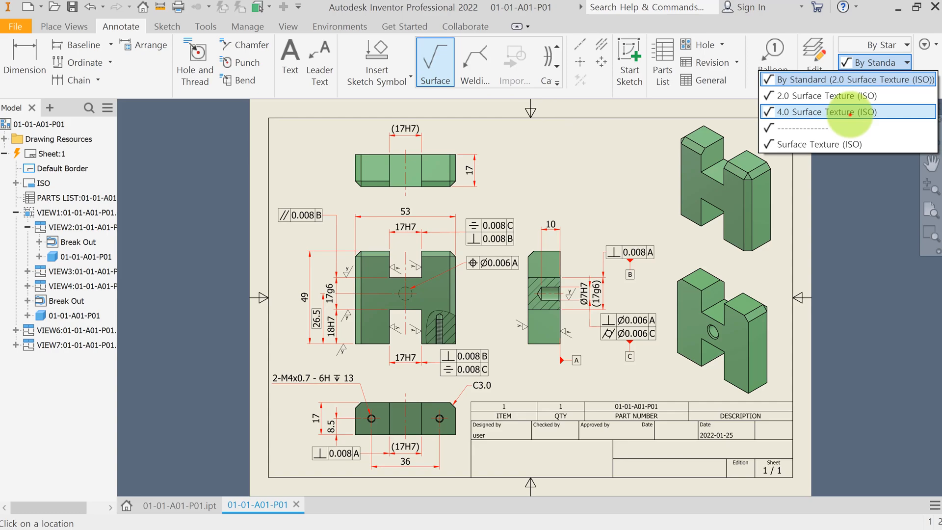
{"action": "left_click", "coordinate": [850, 112]}
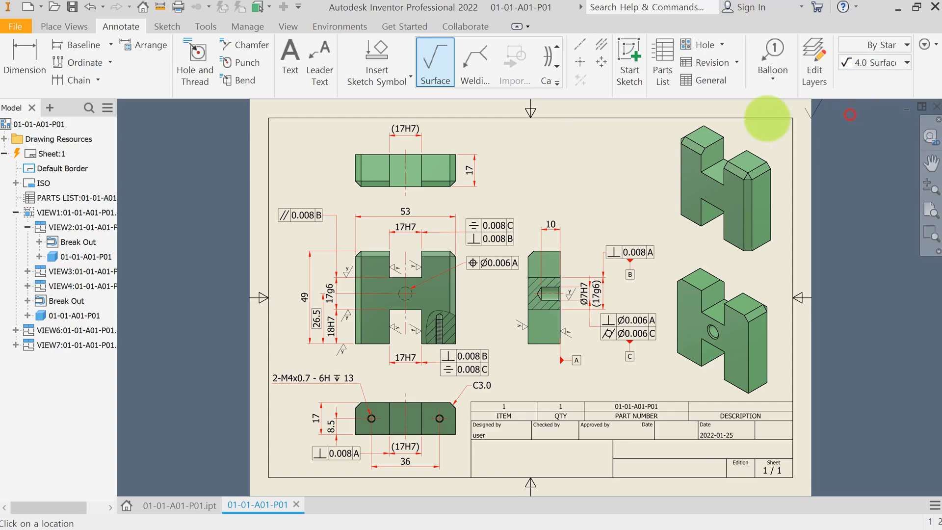
{"action": "left_click", "coordinate": [543, 179]}
{"action": "right_click", "coordinate": [551, 179]}
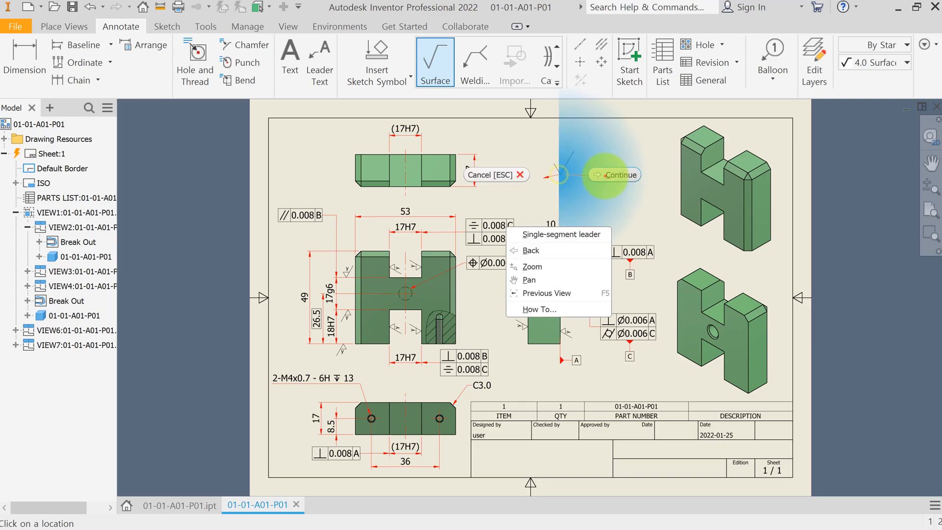
{"action": "left_click", "coordinate": [603, 178]}
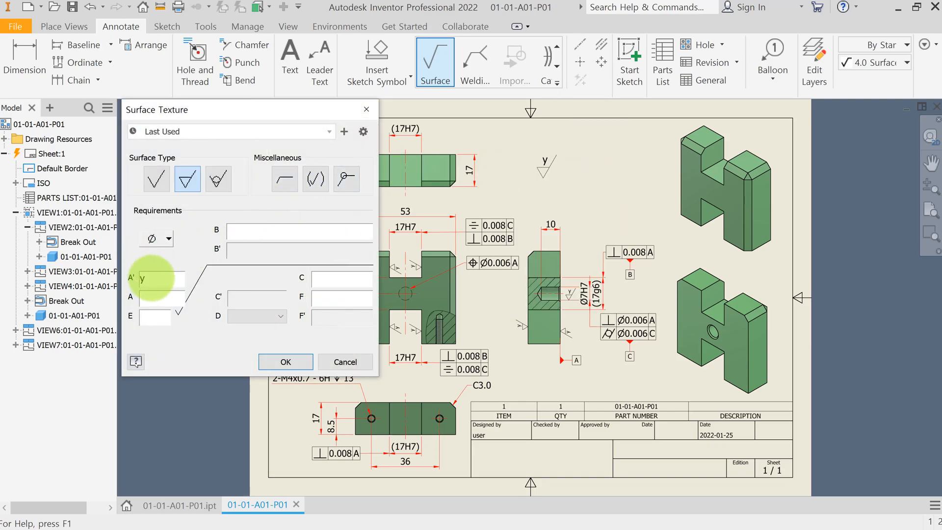
{"action": "left_click", "coordinate": [151, 278]}
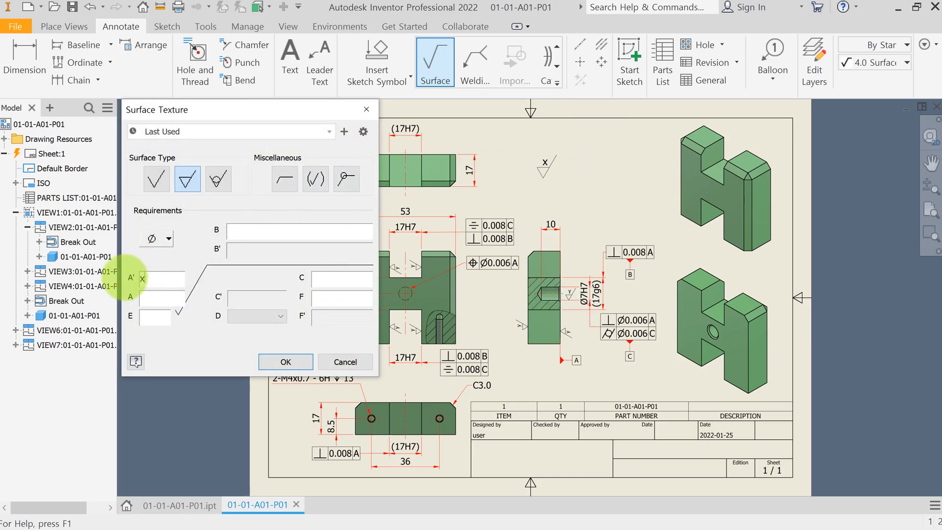
{"action": "left_click", "coordinate": [286, 362]}
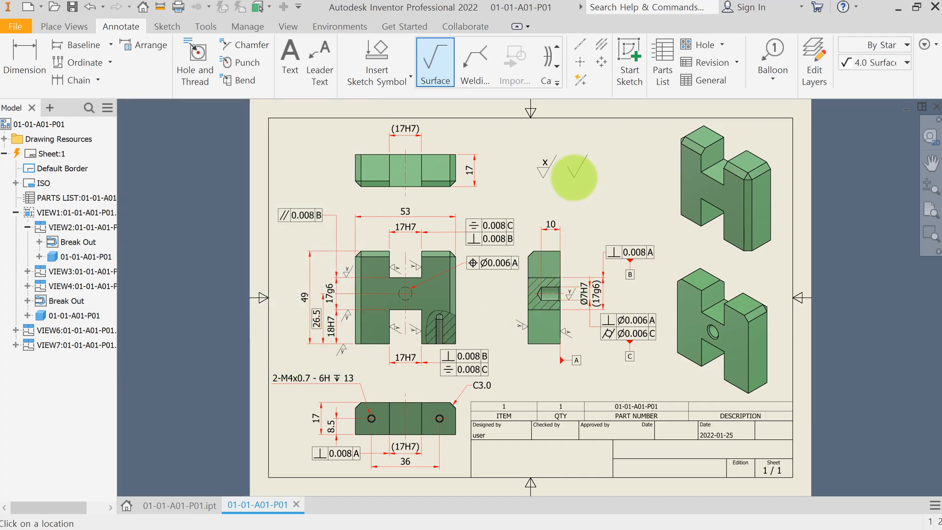
Step: Place a second machining-required surface texture symbol with roughness y just right of the first
{"action": "left_click", "coordinate": [580, 177]}
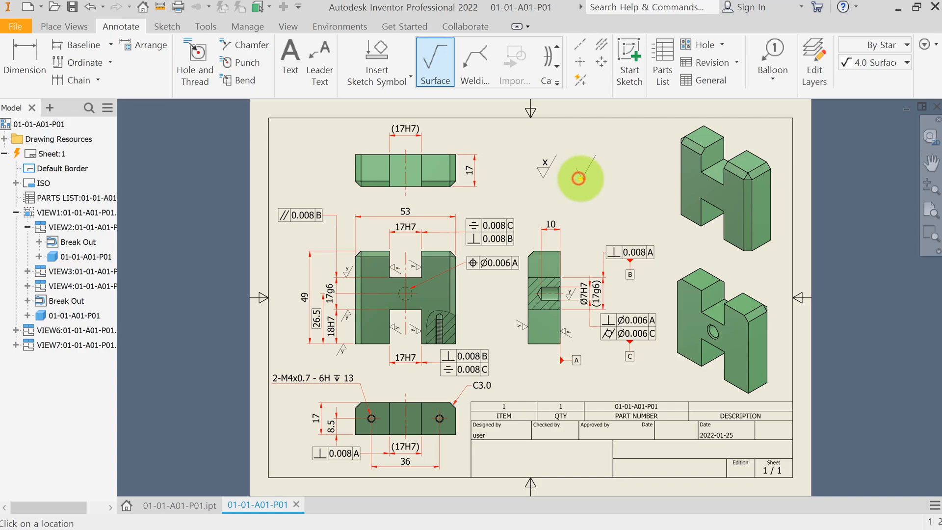
{"action": "right_click", "coordinate": [577, 178]}
{"action": "left_click", "coordinate": [629, 178]}
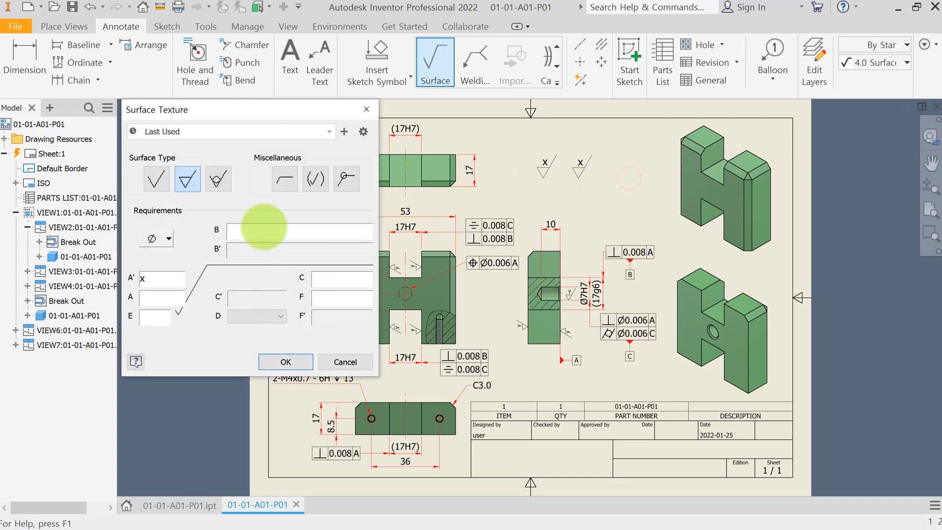
{"action": "left_click", "coordinate": [149, 279]}
{"action": "double_click", "coordinate": [148, 278]}
{"action": "type", "text": "y"}
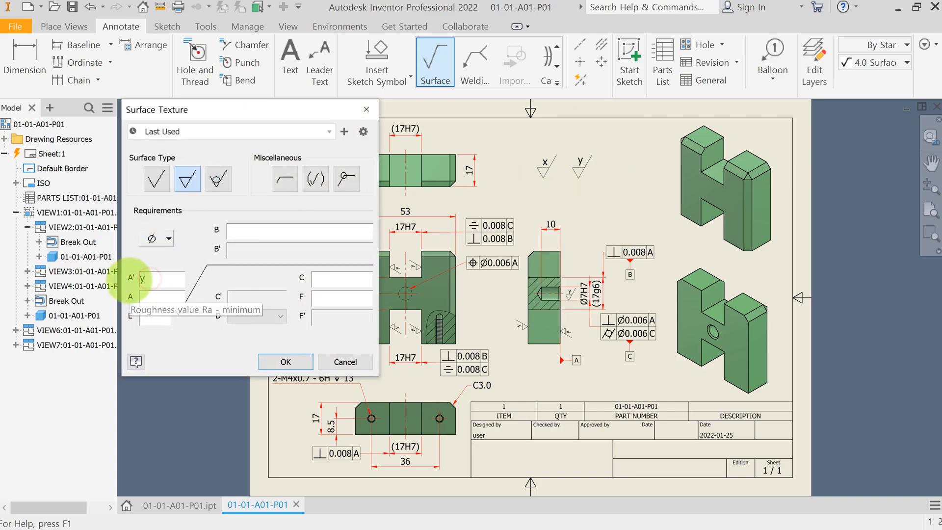
{"action": "left_click", "coordinate": [284, 361]}
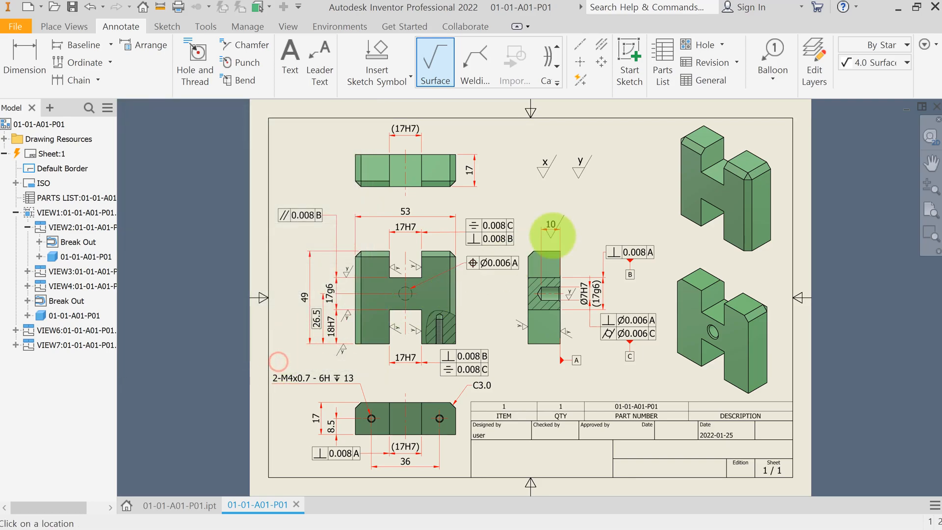
{"action": "key", "text": "Escape"}
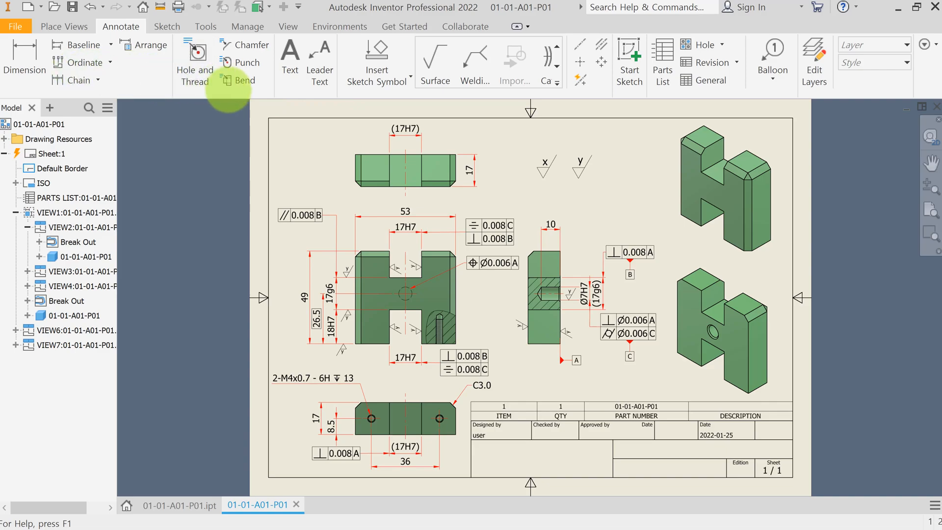
Step: Add a text note of empty parentheses in 4.00 mm height near the surface texture symbols
{"action": "left_click", "coordinate": [294, 69]}
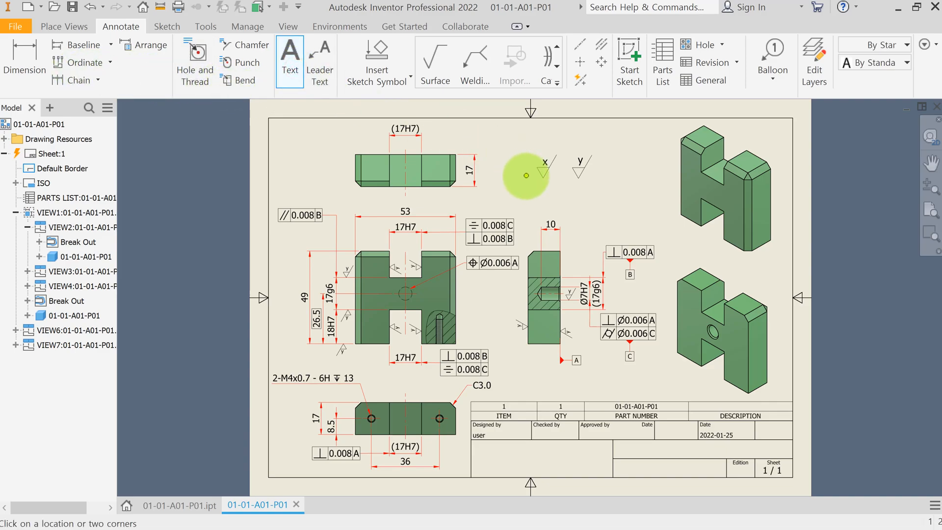
{"action": "left_click", "coordinate": [526, 176]}
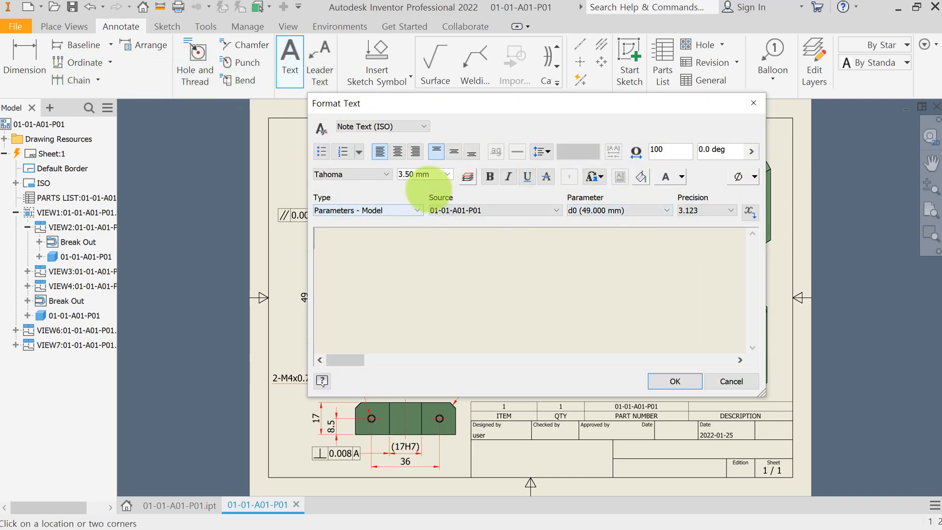
{"action": "left_click", "coordinate": [416, 175]}
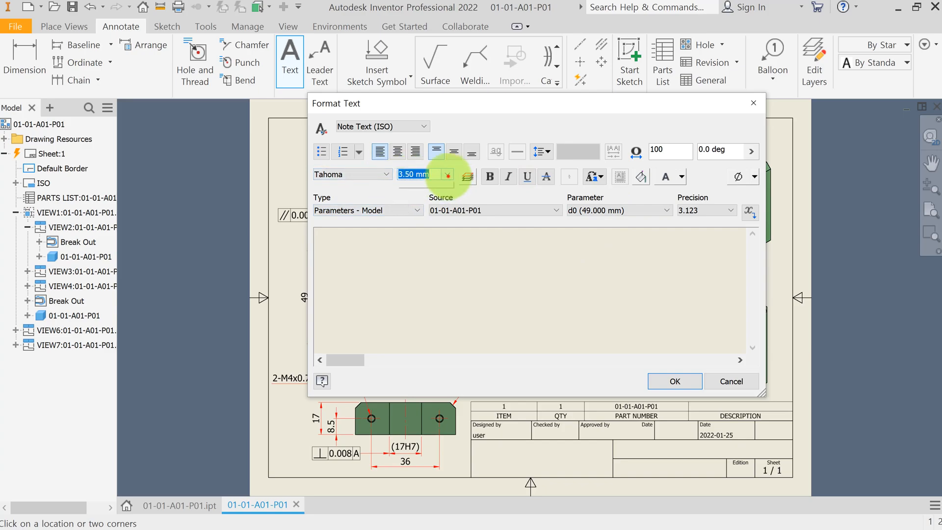
{"action": "left_click", "coordinate": [448, 175]}
{"action": "left_click", "coordinate": [416, 214]}
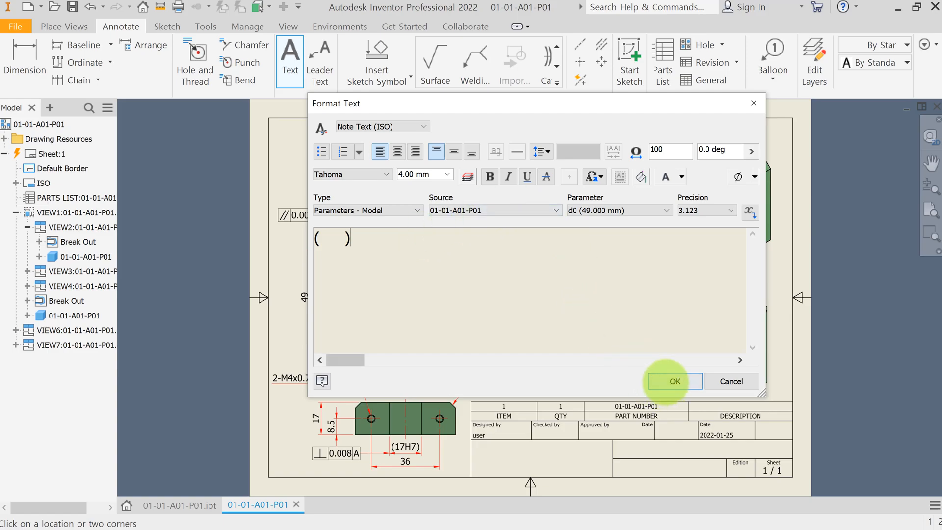
{"action": "left_click", "coordinate": [667, 381]}
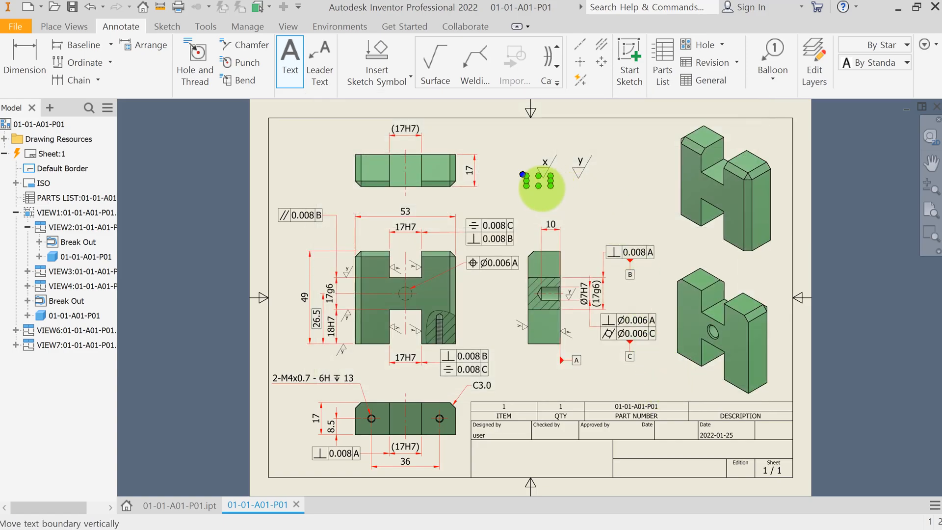
Step: Move the parentheses note so it encloses the y surface texture symbol
{"action": "key", "text": "Escape"}
{"action": "scroll", "coordinate": [547, 188], "scroll_direction": "up", "scroll_amount": 6}
{"action": "left_click_drag", "start_coordinate": [542, 170], "coordinate": [683, 143]}
{"action": "scroll", "coordinate": [683, 143], "scroll_direction": "down", "scroll_amount": 2}
{"action": "middle_click_drag", "start_coordinate": [683, 143], "coordinate": [644, 213]}
{"action": "left_click_drag", "start_coordinate": [643, 214], "coordinate": [641, 210]}
{"action": "left_click", "coordinate": [661, 261]}
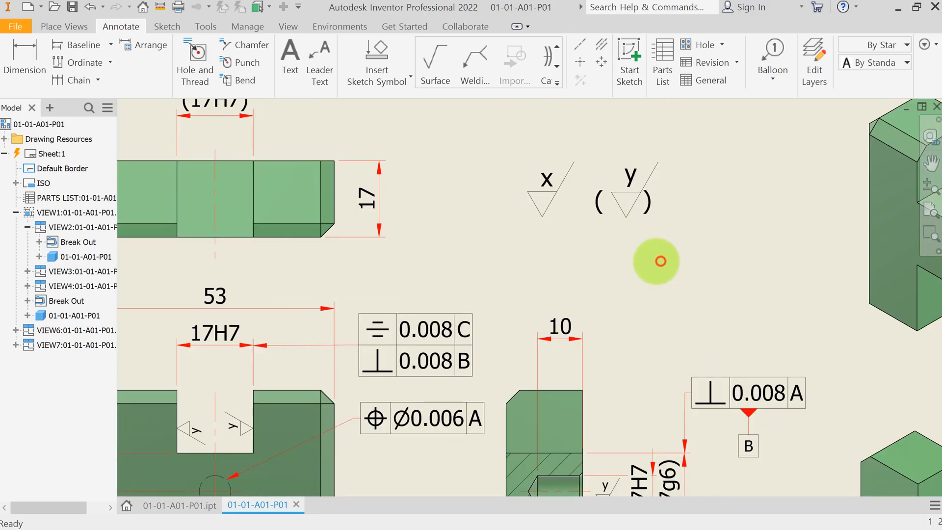
Step: Nudge the x symbol slightly right and re-edit the parentheses note around the y symbol
{"action": "left_click", "coordinate": [541, 211]}
{"action": "left_click_drag", "start_coordinate": [542, 216], "coordinate": [562, 216]}
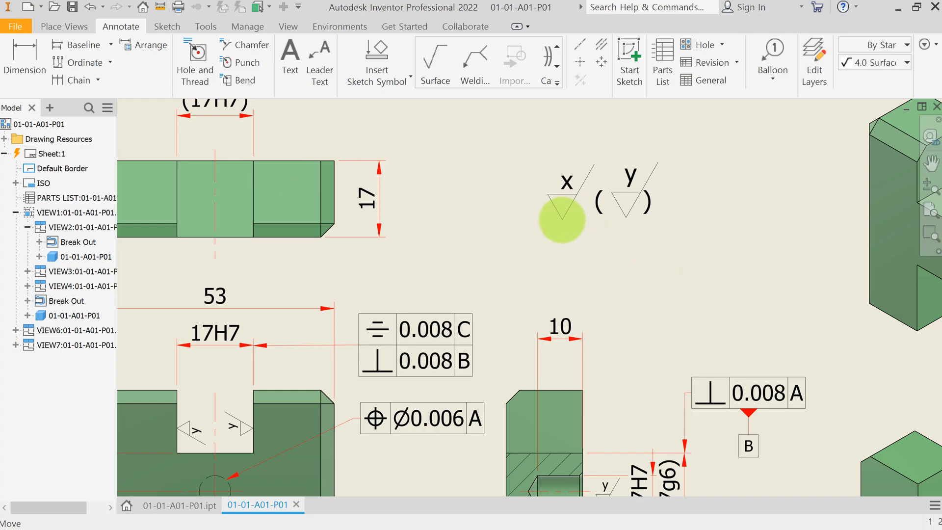
{"action": "left_click", "coordinate": [632, 204]}
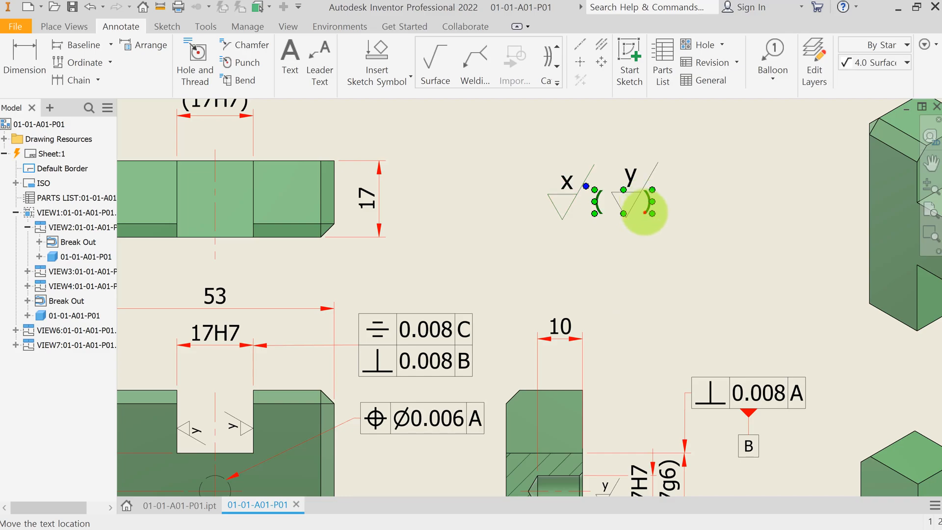
{"action": "double_click", "coordinate": [645, 212]}
{"action": "left_click", "coordinate": [331, 240]}
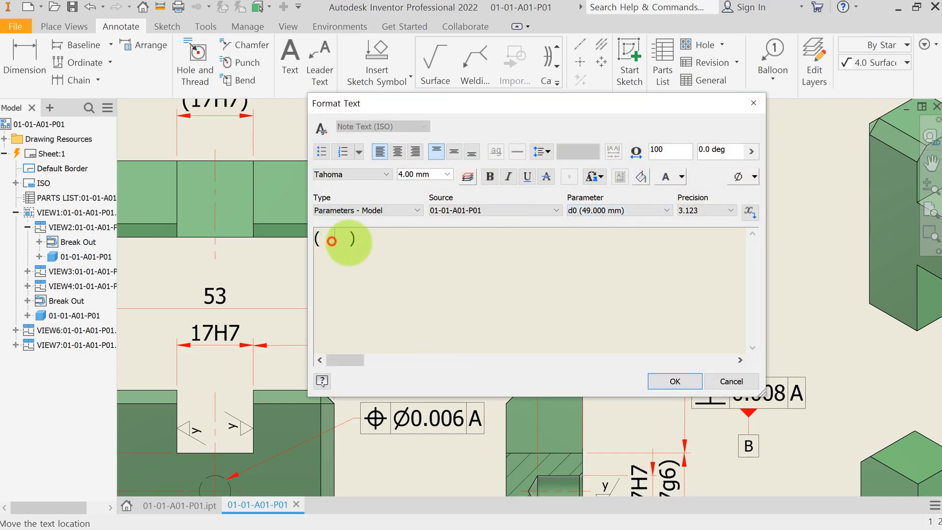
{"action": "left_click", "coordinate": [671, 380]}
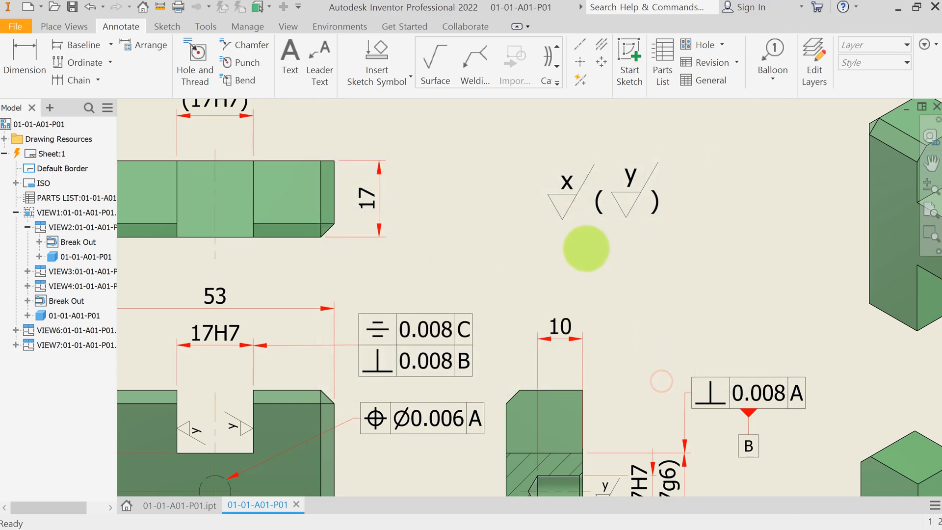
Step: Attach a perpendicularity 0.008 to A feature control frame to the top view's (17H7) dimension, leading off to the left
{"action": "key", "text": "Home"}
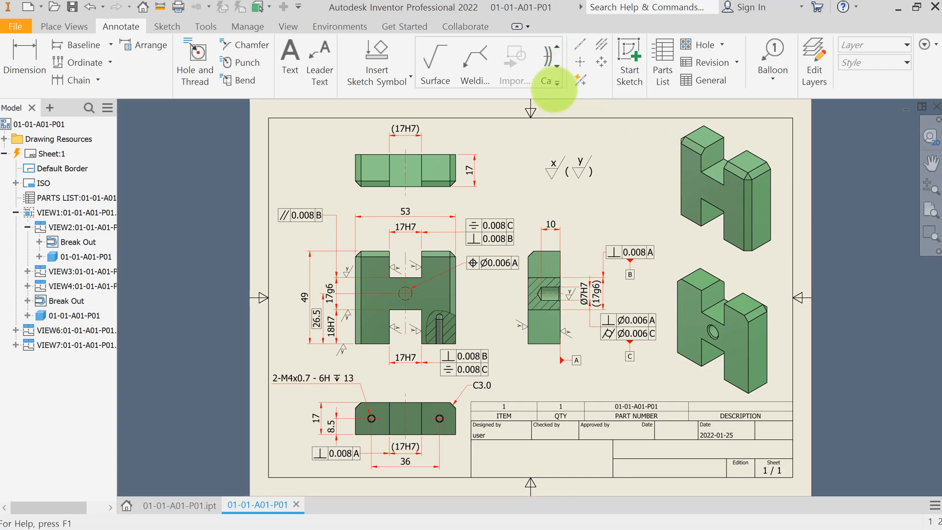
{"action": "left_click", "coordinate": [556, 82]}
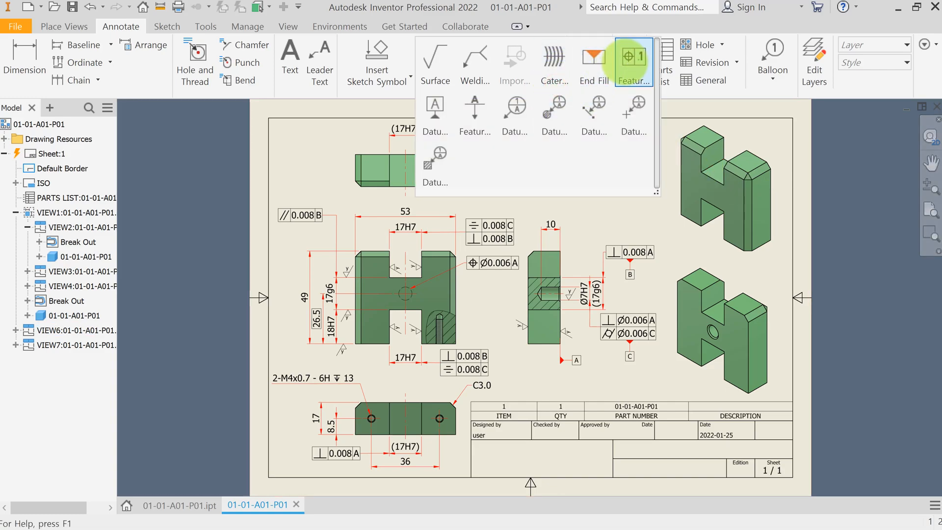
{"action": "left_click", "coordinate": [624, 62]}
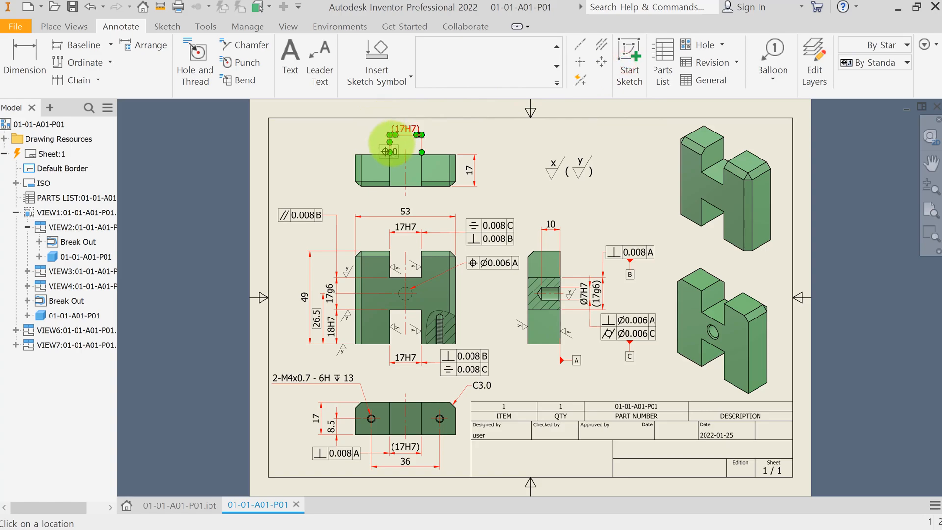
{"action": "scroll", "coordinate": [389, 135], "scroll_direction": "up", "scroll_amount": 5}
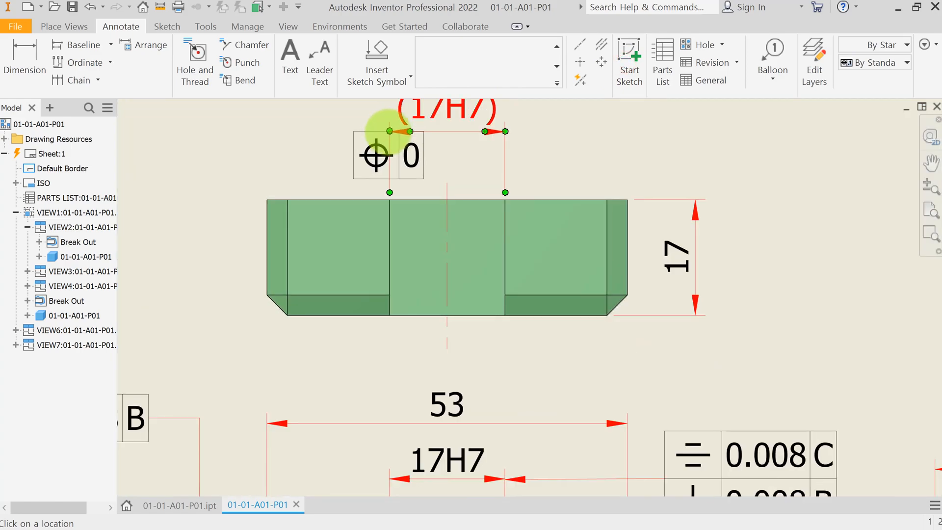
{"action": "left_click", "coordinate": [389, 132]}
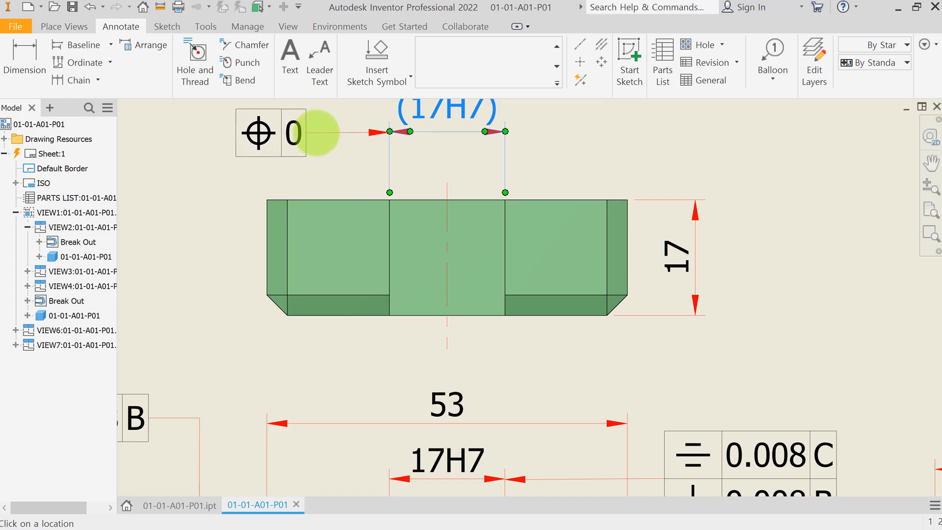
{"action": "right_click", "coordinate": [282, 138]}
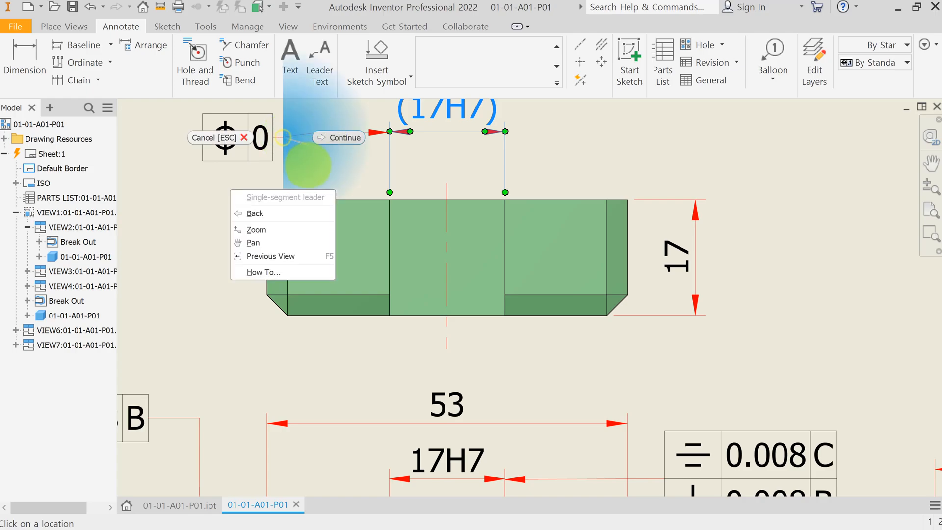
{"action": "left_click", "coordinate": [343, 138]}
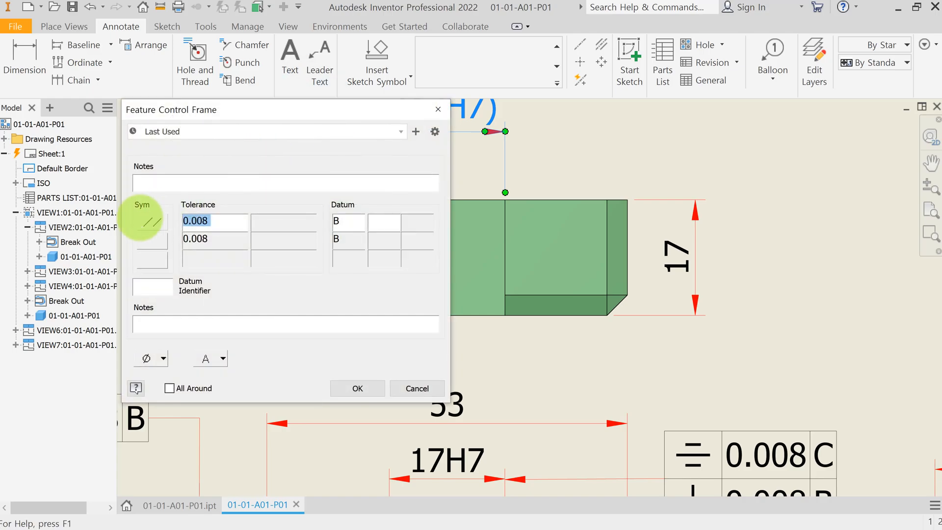
{"action": "left_click", "coordinate": [152, 221]}
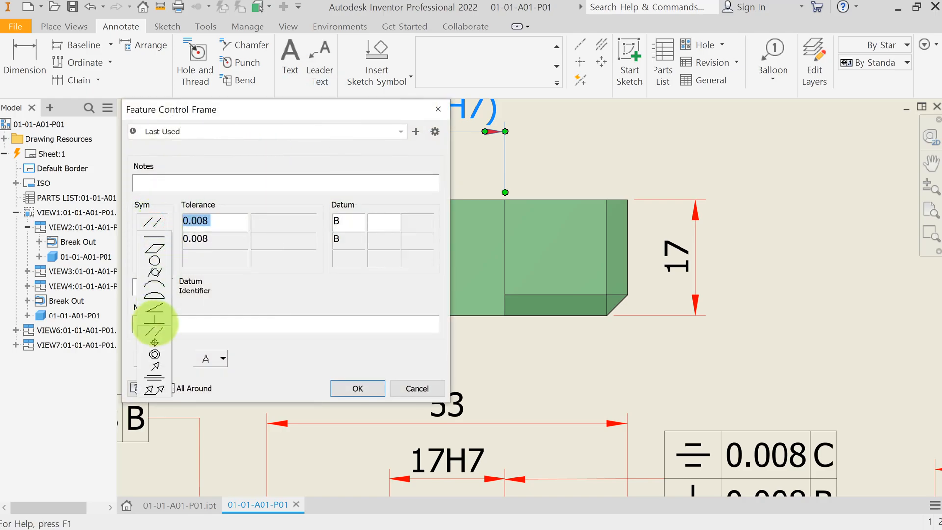
{"action": "left_click", "coordinate": [155, 322]}
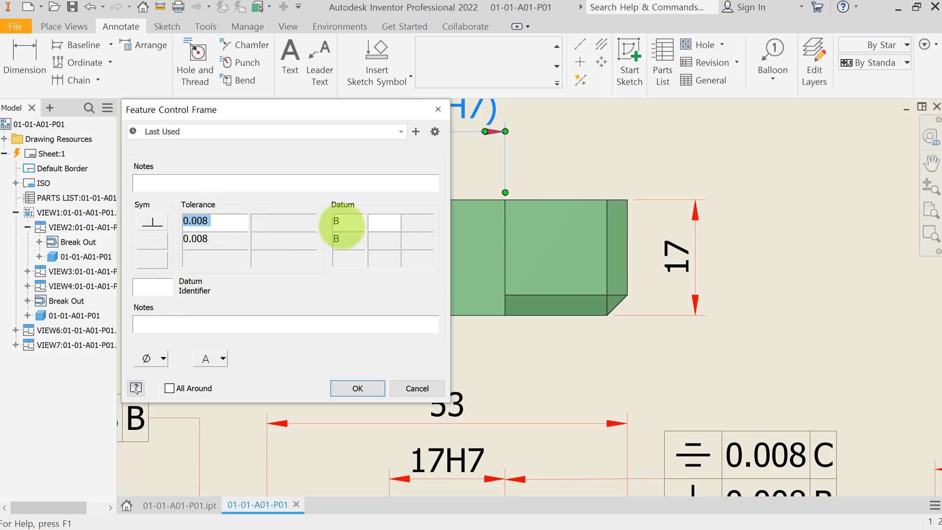
{"action": "left_click", "coordinate": [350, 223]}
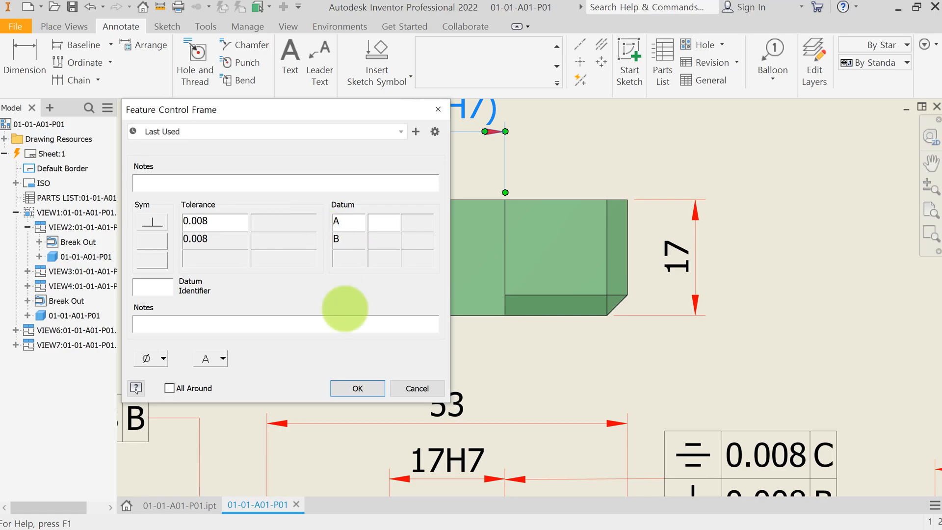
{"action": "left_click", "coordinate": [355, 387]}
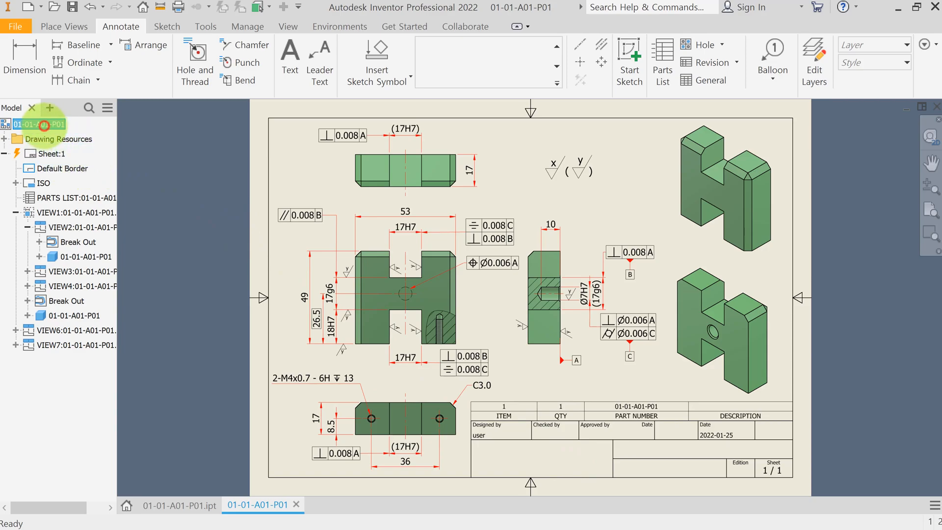
{"action": "right_click", "coordinate": [44, 125]}
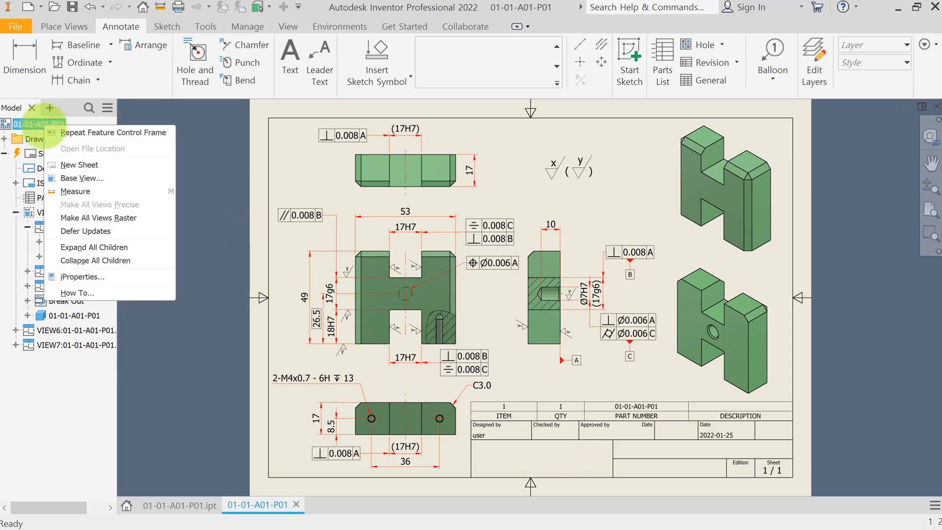
Step: Open the drawing's iProperties and fill in the summary with Company Inventor Pro and Title Guide Plate
{"action": "left_click", "coordinate": [83, 277]}
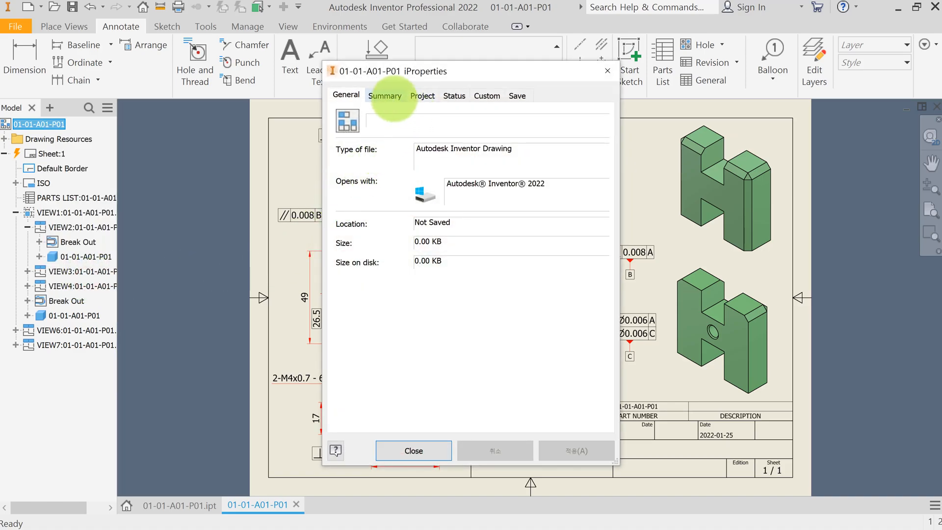
{"action": "left_click", "coordinate": [387, 97]}
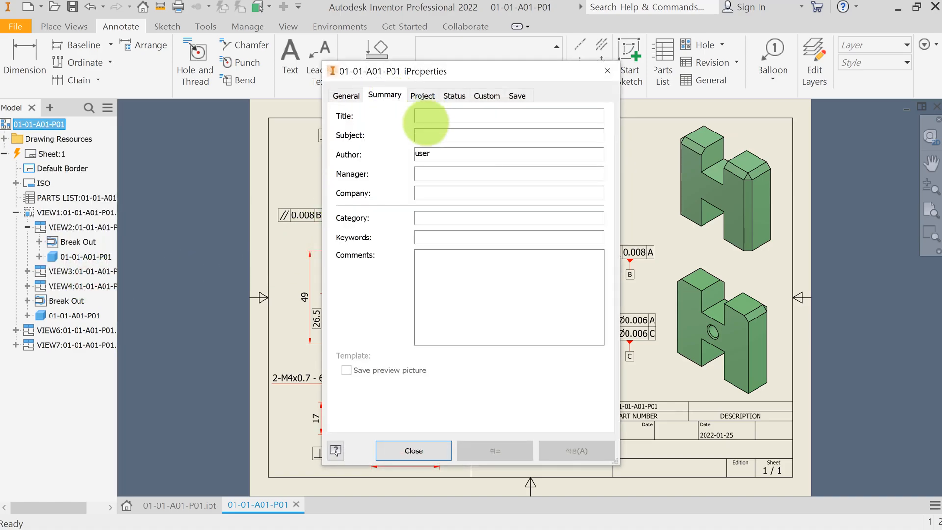
{"action": "left_click", "coordinate": [436, 194]}
{"action": "type", "text": "Inventor Pro"}
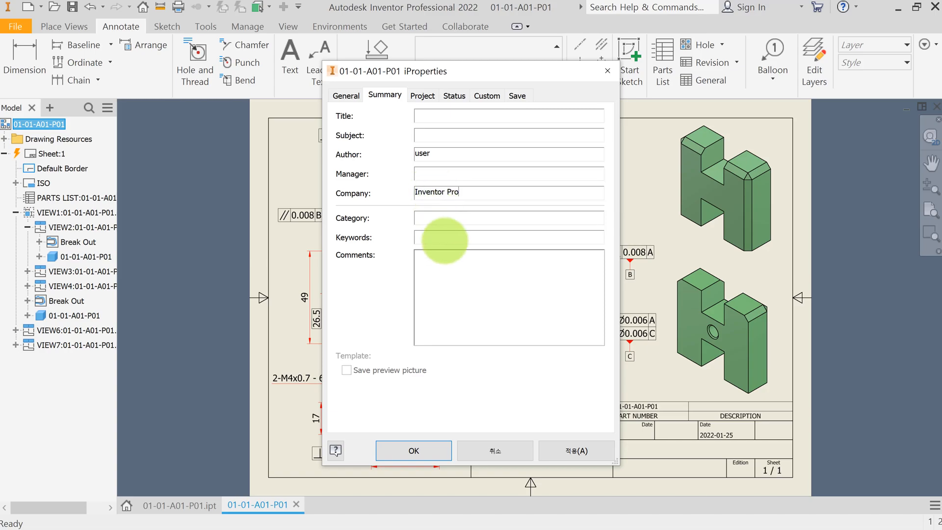
{"action": "left_click", "coordinate": [268, 122]}
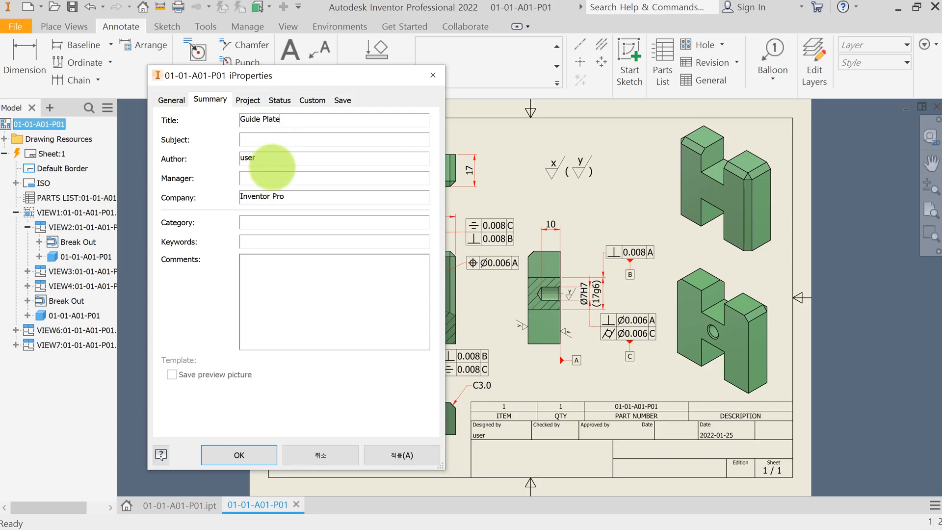
Step: Set the drawing's part number to 01-01-A01-P01 in the project properties, apply and close the dialog
{"action": "left_click", "coordinate": [248, 100]}
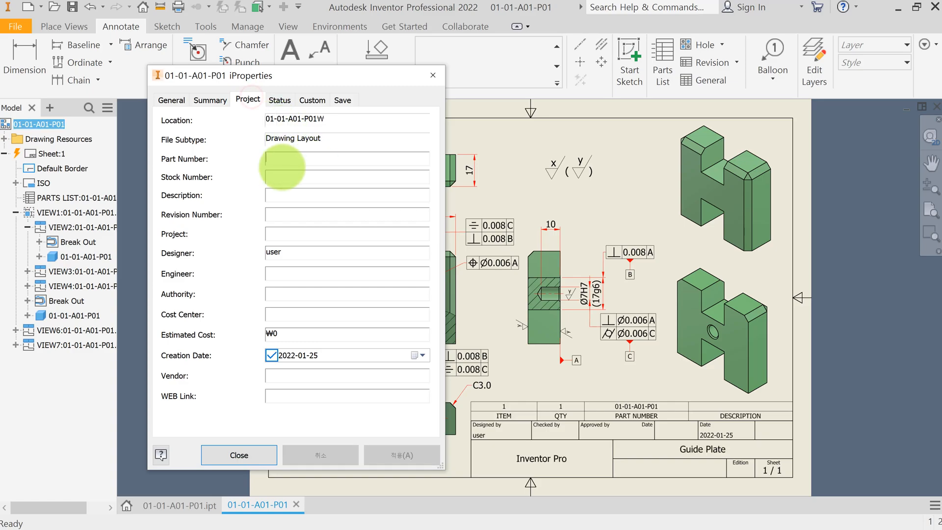
{"action": "left_click", "coordinate": [286, 164]}
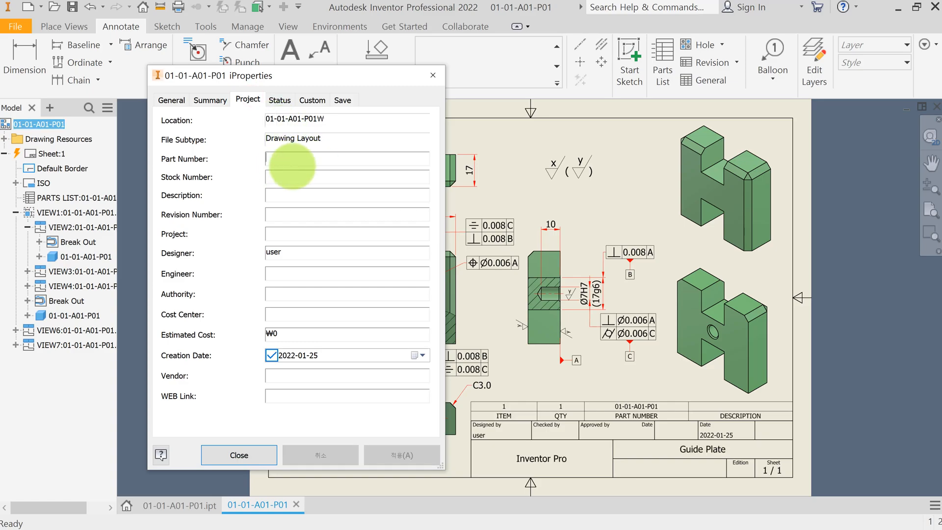
{"action": "type", "text": "01-01-A01-P01"}
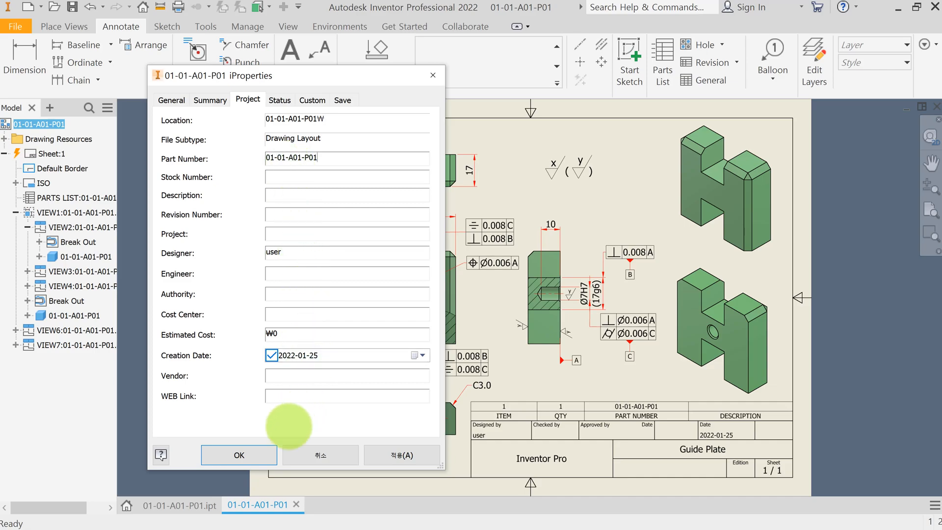
{"action": "left_click", "coordinate": [403, 455]}
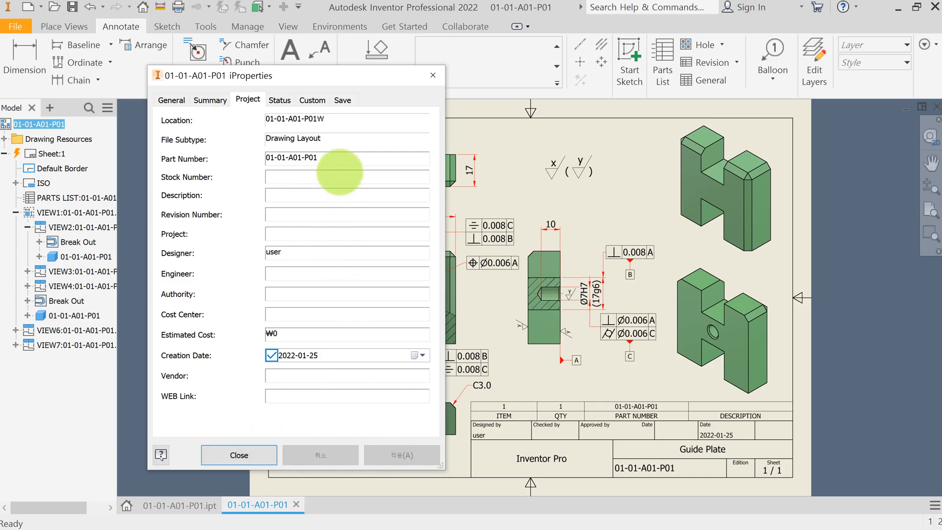
{"action": "left_click", "coordinate": [228, 455]}
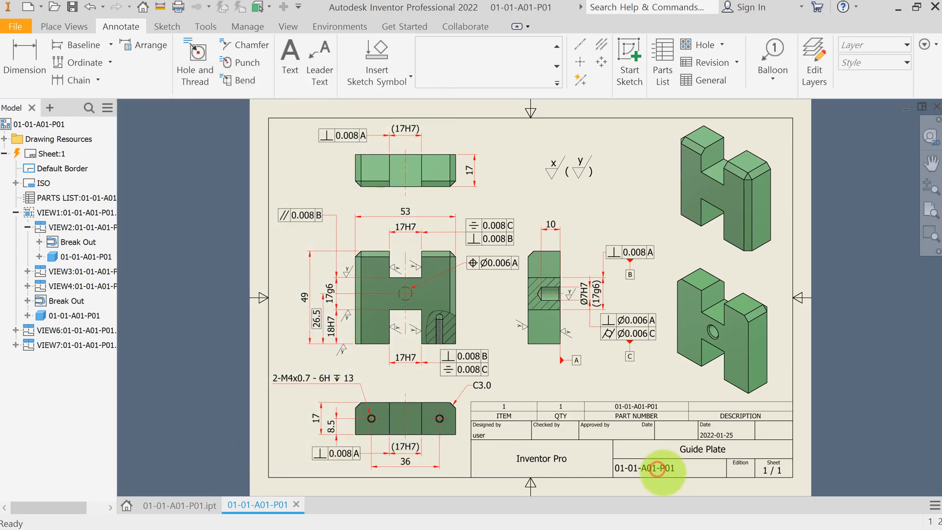
{"action": "scroll", "coordinate": [657, 478], "scroll_direction": "up", "scroll_amount": 3}
{"action": "scroll", "coordinate": [663, 473], "scroll_direction": "down", "scroll_amount": 3}
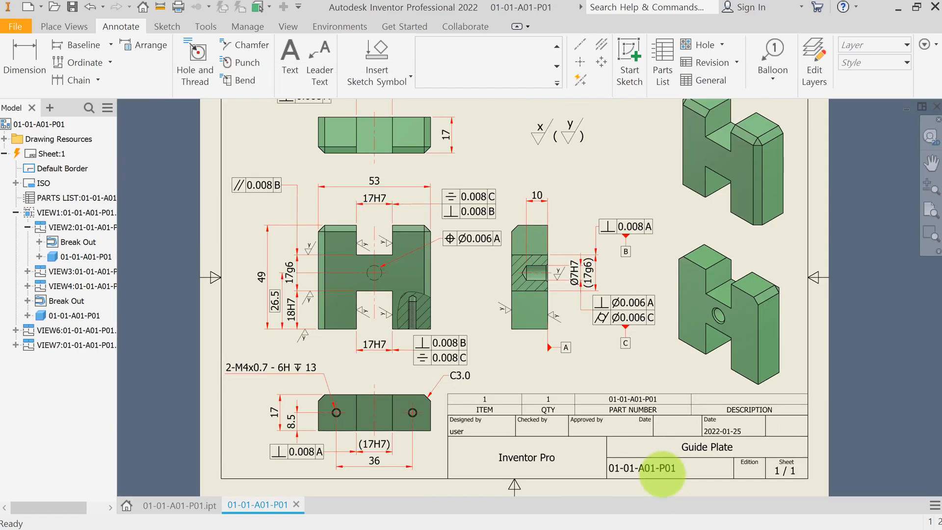
{"action": "scroll", "coordinate": [671, 358], "scroll_direction": "down", "scroll_amount": 2}
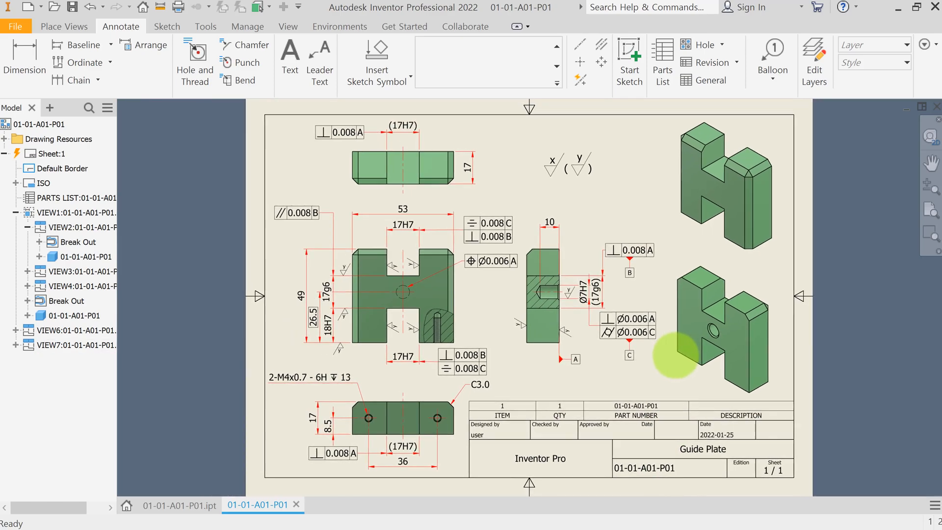
{"action": "left_click", "coordinate": [858, 371]}
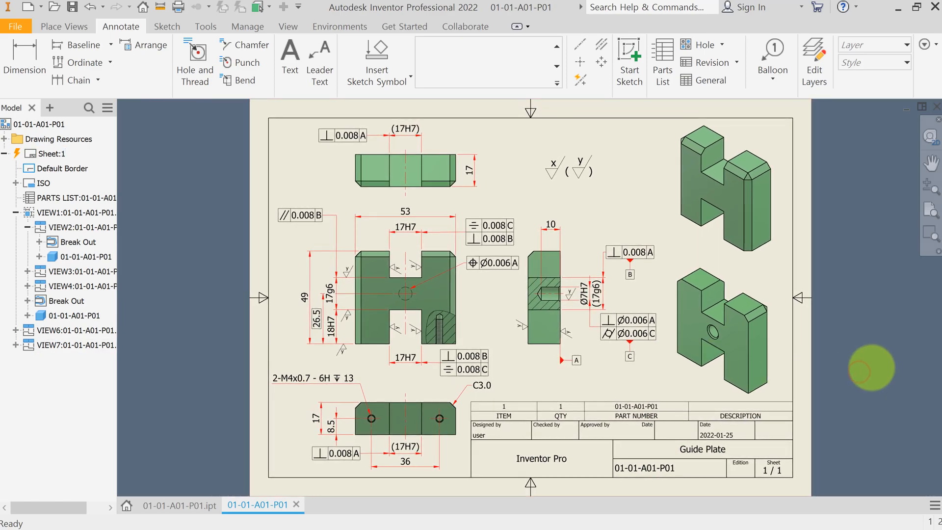